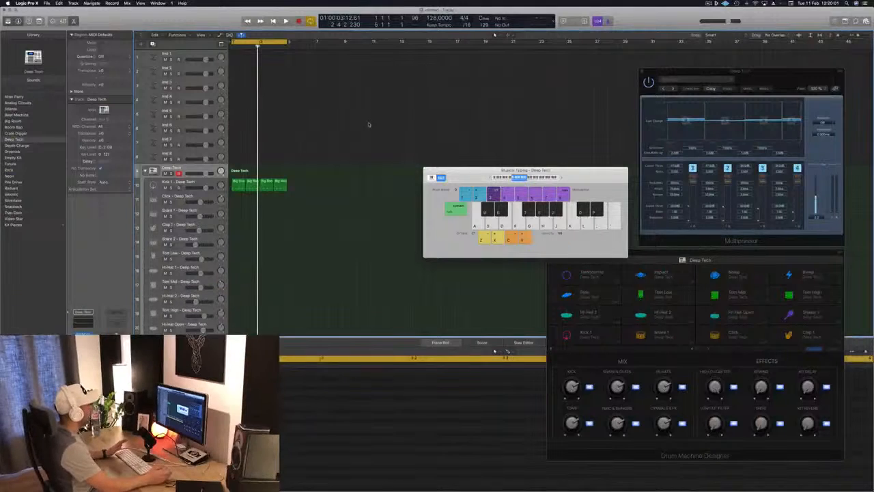
# Play the drum loop and stop it, and open the Alchemy synth on the Inst 1 track.
pyautogui.press('space')
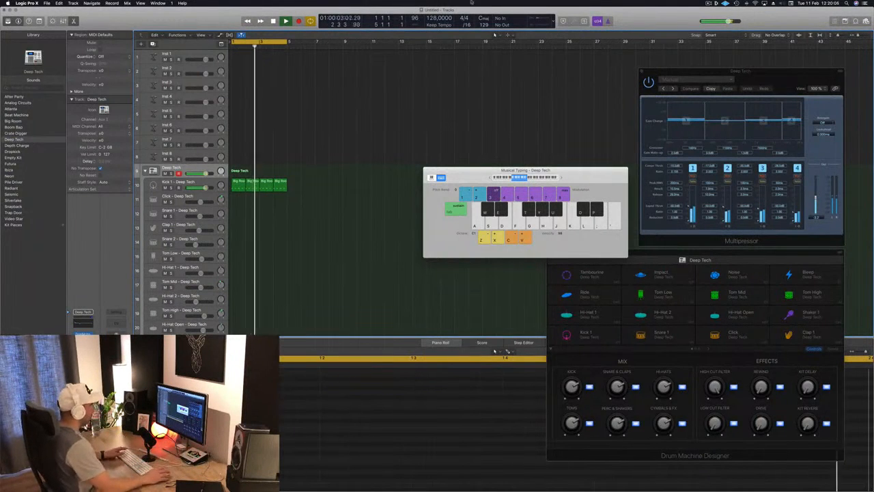
pyautogui.click(205, 53)
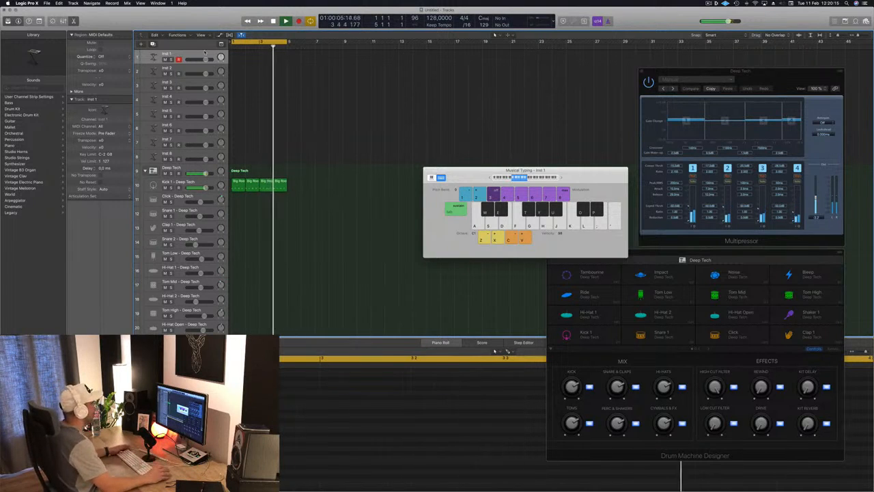
pyautogui.press('space')
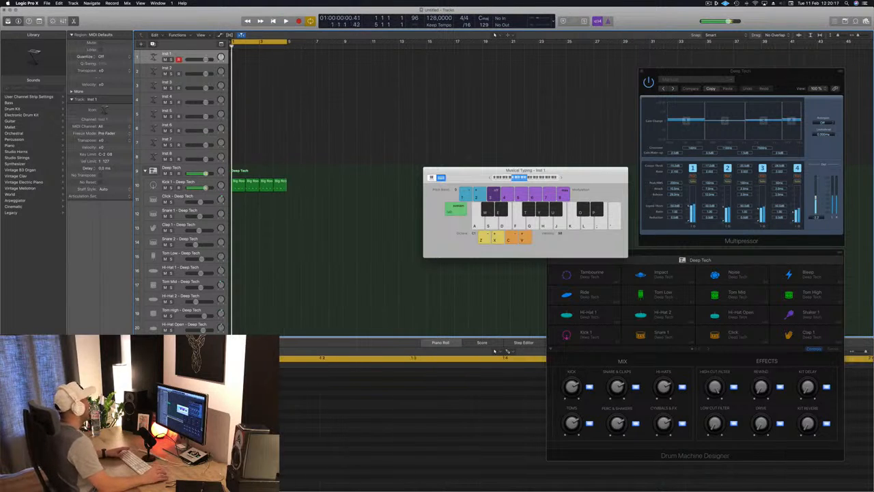
pyautogui.click(153, 56)
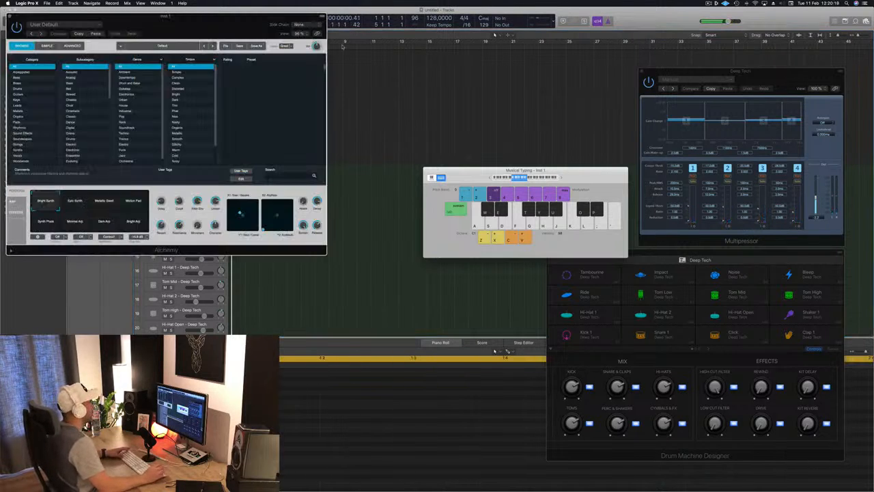
pyautogui.moveTo(211, 19); pyautogui.dragTo(518, 59)
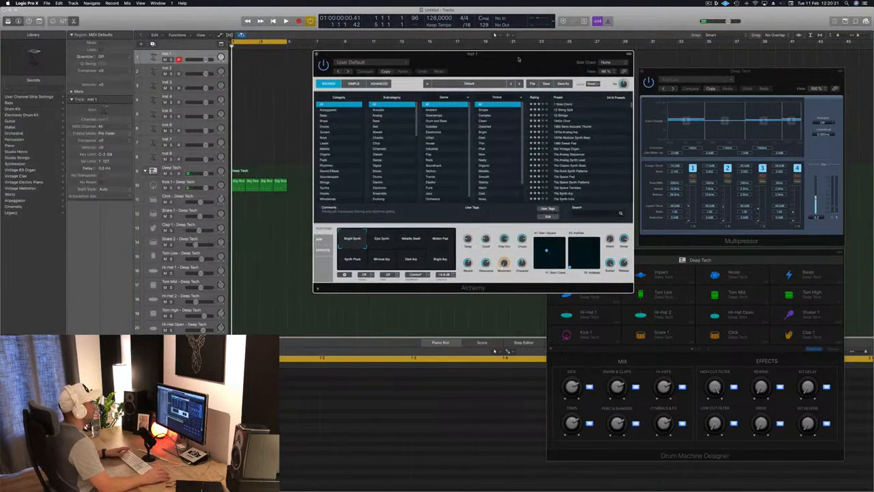
# Filter the Alchemy presets to the Bass category and load the Nimble Synth Bass preset.
pyautogui.click(325, 121)
pyautogui.click(325, 115)
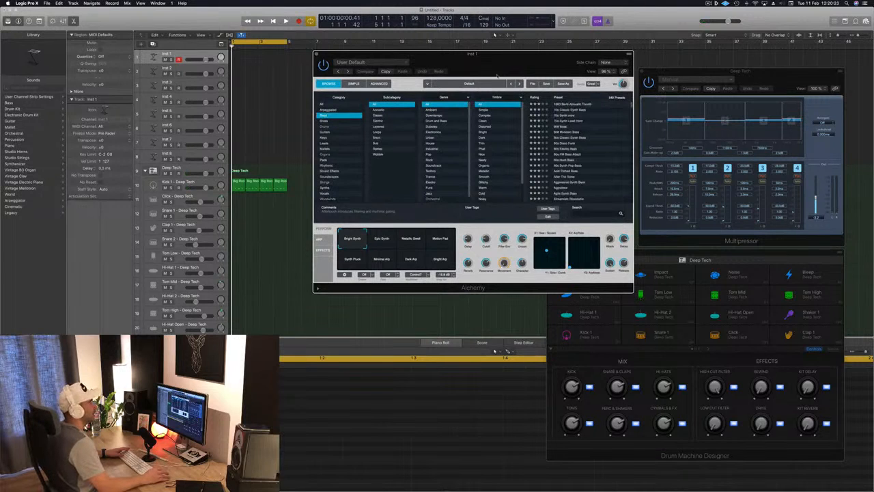
pyautogui.moveTo(545, 60); pyautogui.dragTo(532, 58)
pyautogui.scroll(-15, 576, 123)
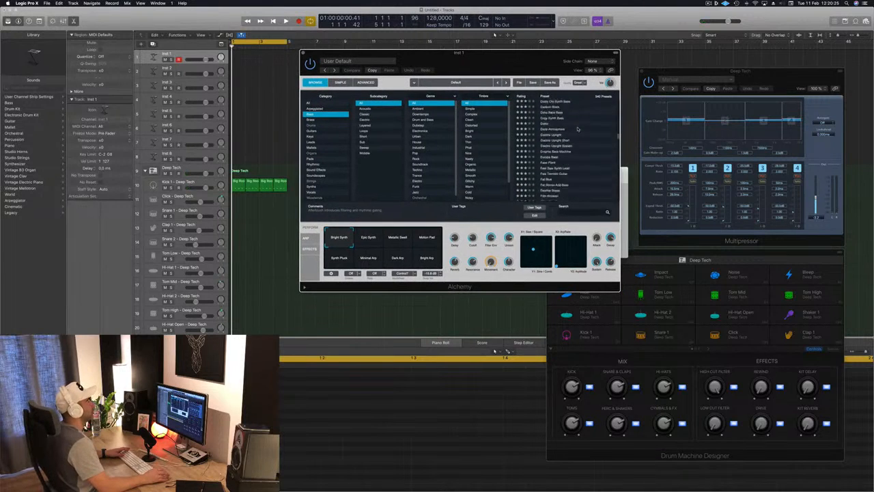
pyautogui.scroll(-5, 577, 128)
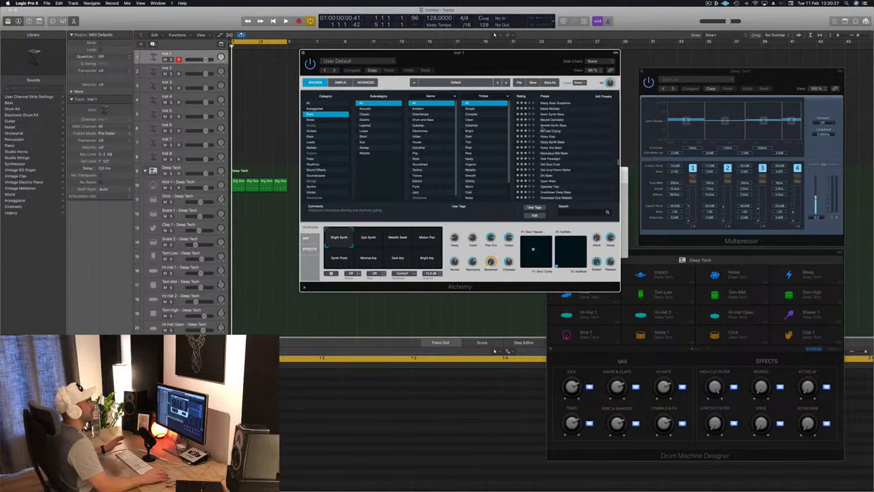
pyautogui.moveTo(518, 63); pyautogui.dragTo(615, 60)
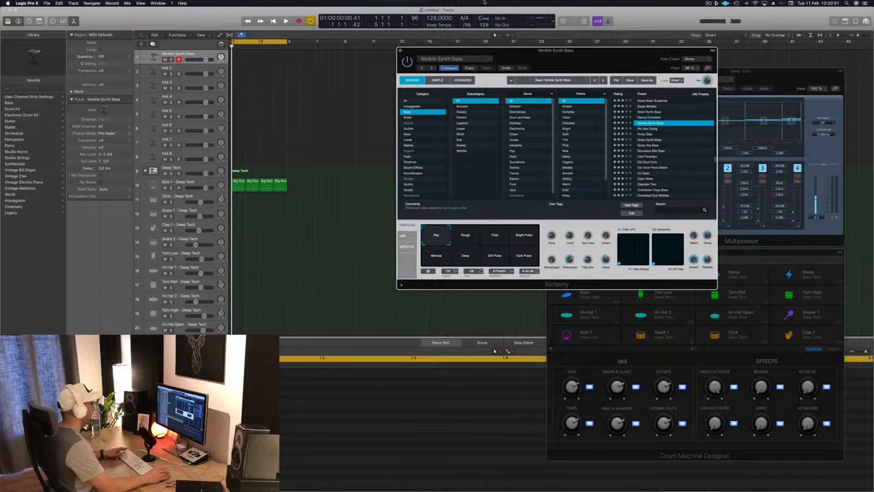
# Audition Nimble Synth Bass over the playing drum loop with Musical Typing, keeping the synth and keyboard windows apart.
pyautogui.click(192, 58)
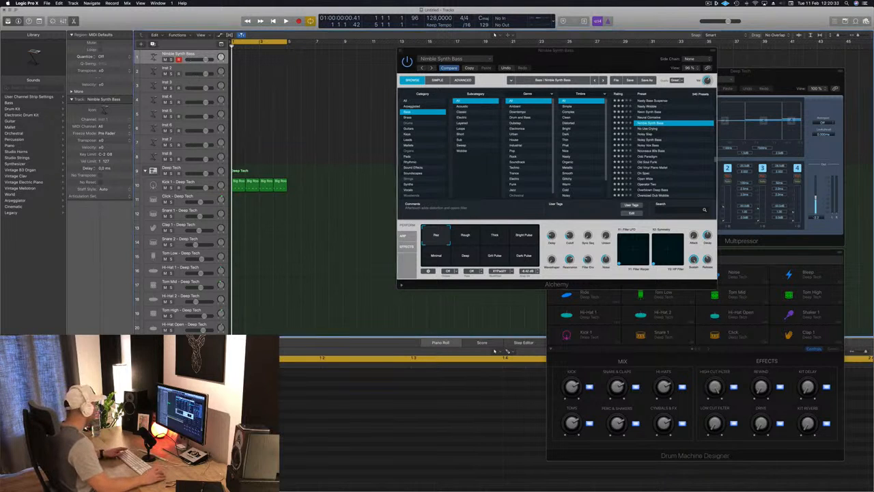
pyautogui.press('space')
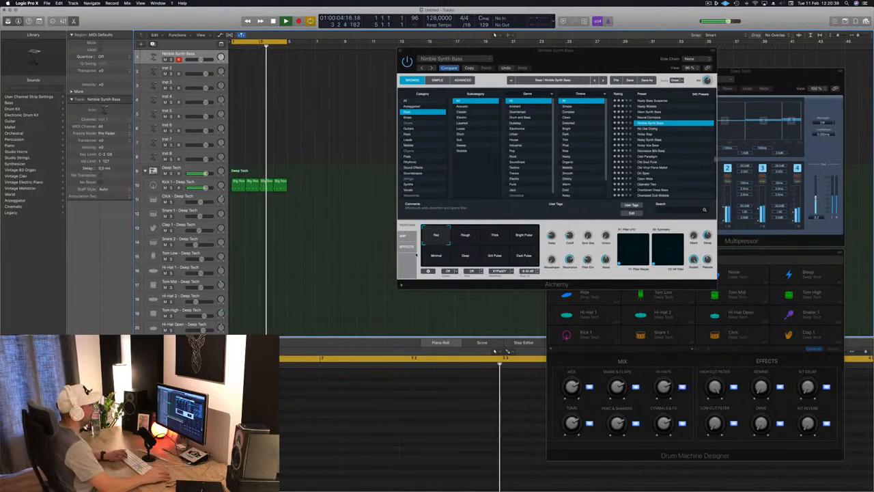
pyautogui.click(616, 80)
pyautogui.moveTo(615, 67); pyautogui.dragTo(416, 128)
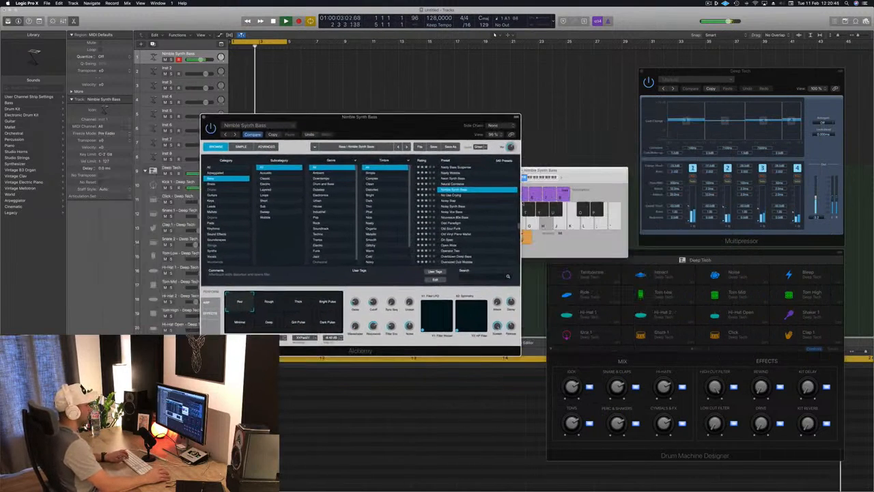
pyautogui.click(532, 177)
pyautogui.press('h')
pyautogui.moveTo(477, 170); pyautogui.dragTo(636, 123)
pyautogui.press('f')
pyautogui.press('s')
pyautogui.press('space')
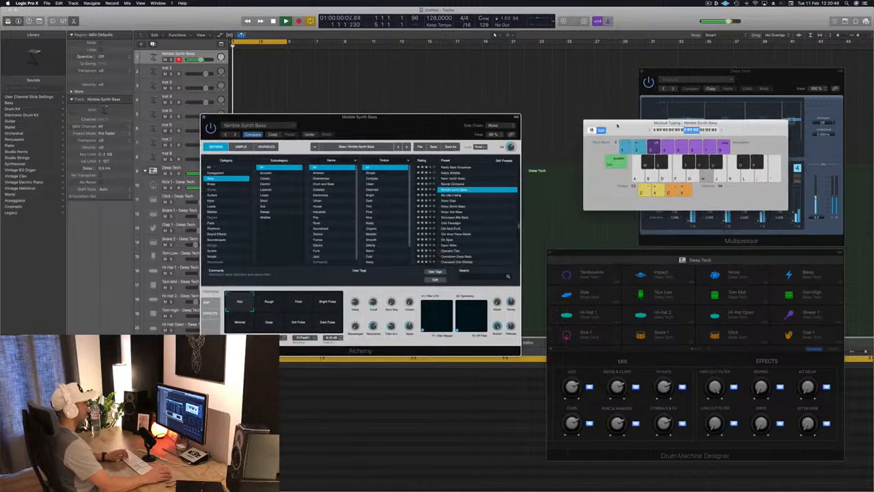
# Try the No Use Crying bass preset over the loop and play it in a lower octave range.
pyautogui.click(452, 196)
pyautogui.press('f')
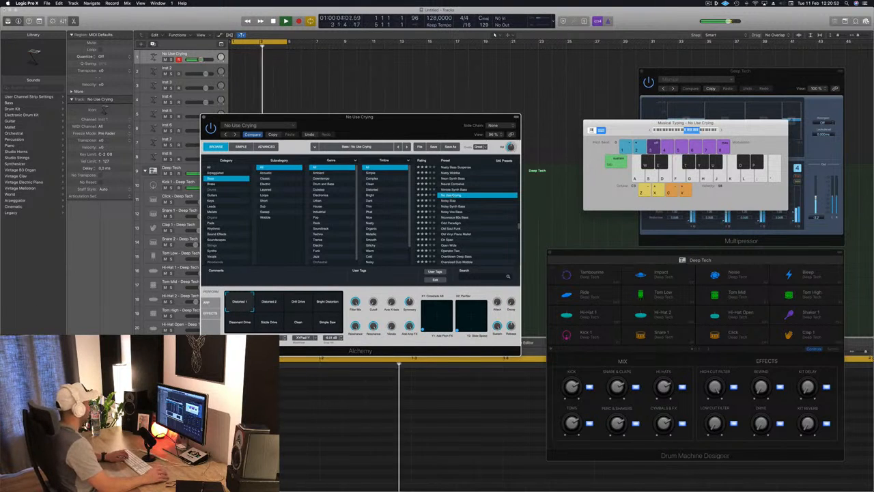
pyautogui.click(35, 309)
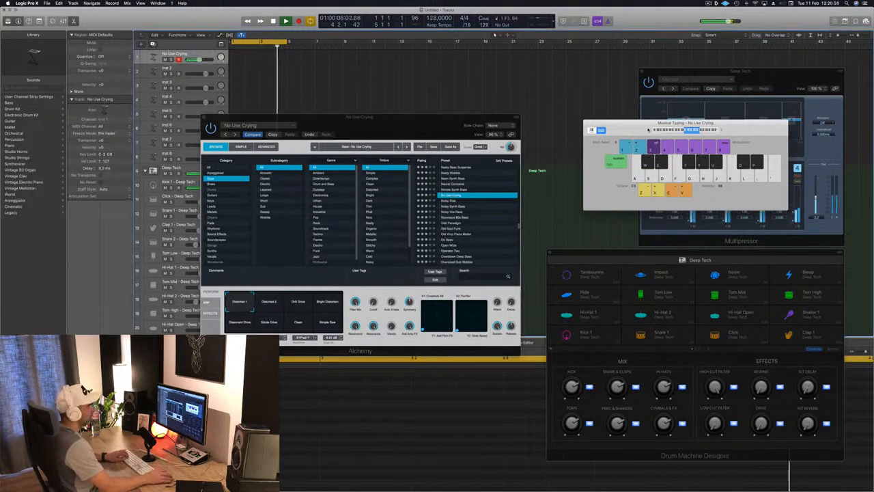
pyautogui.press('f')
pyautogui.click(671, 130)
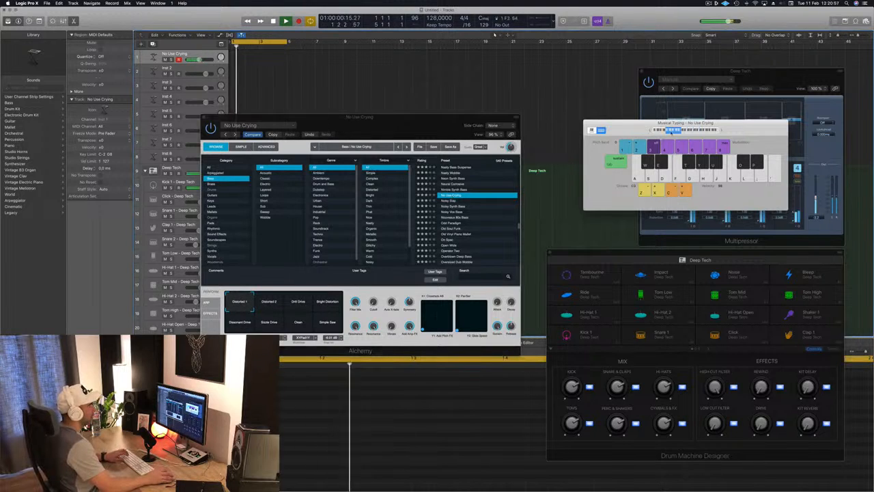
pyautogui.press('f')
pyautogui.press('f')
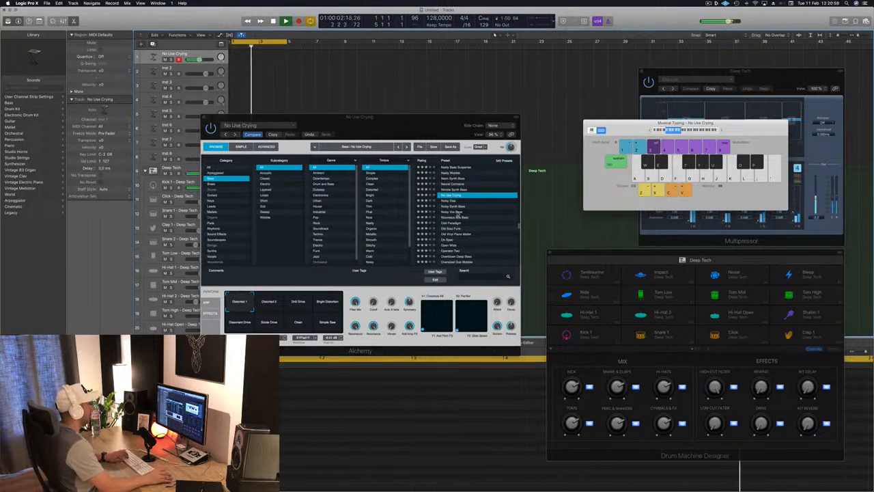
# Try Noisy Vox Bass, load the Nouveaux 80s Bass preset instead and audition it in a higher octave range.
pyautogui.click(457, 213)
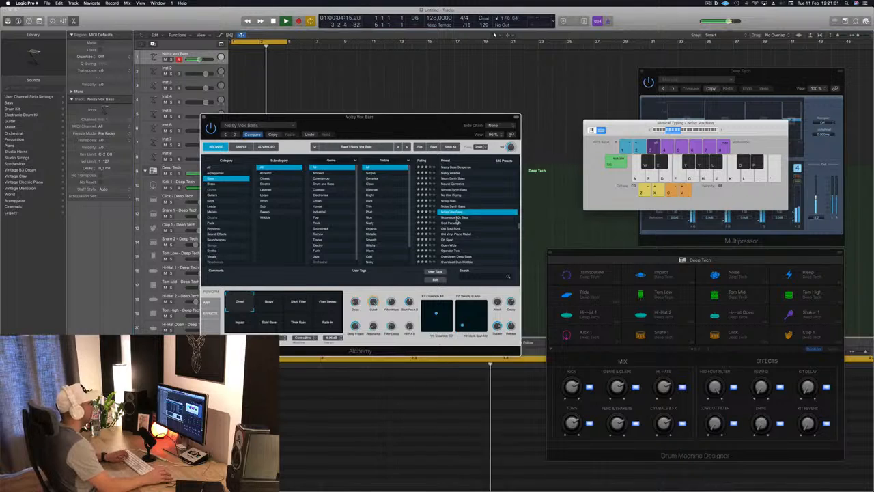
pyautogui.click(457, 218)
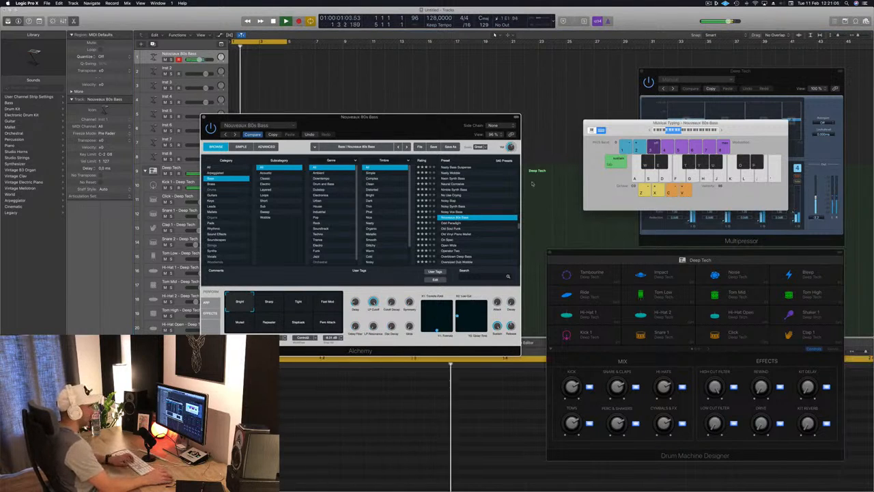
pyautogui.click(690, 131)
pyautogui.click(680, 131)
pyautogui.press(';')
pyautogui.press(';')
pyautogui.press(';')
pyautogui.press('l')
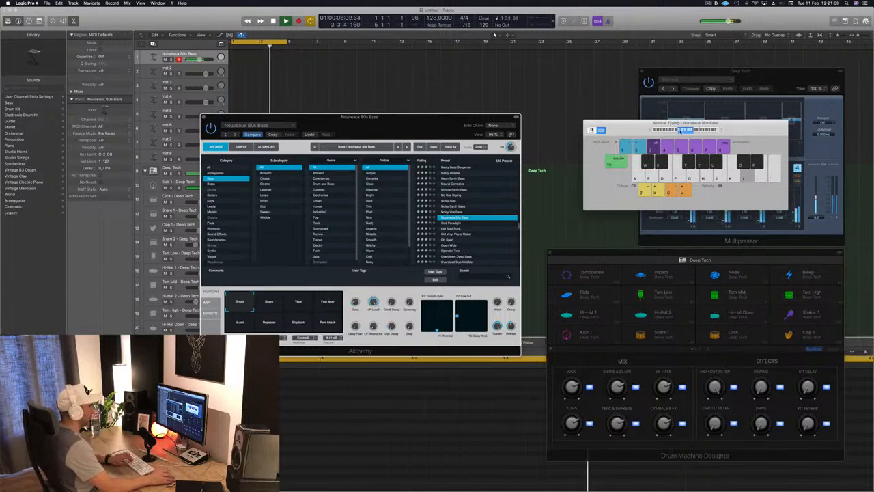
pyautogui.press('k')
pyautogui.press('k')
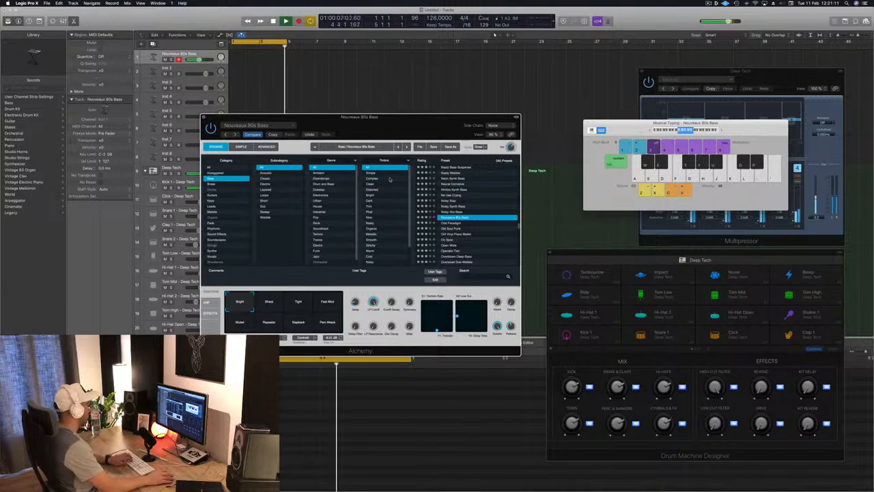
# Audition the Sharp and Tight variations of Nouveaux 80s Bass over the drum loop.
pyautogui.click(270, 302)
pyautogui.press('k')
pyautogui.press('k')
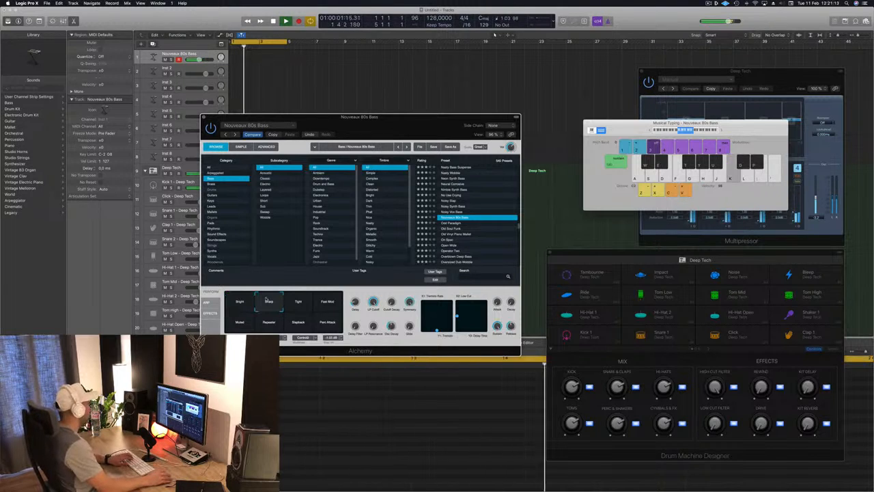
pyautogui.click(299, 304)
pyautogui.press('k')
pyautogui.press('k')
pyautogui.press('l')
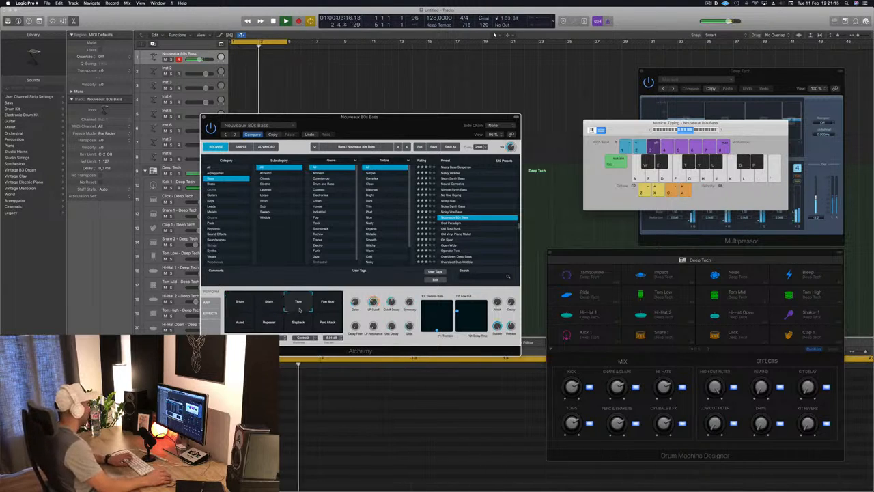
pyautogui.press(';')
# Audition the Fast Mod, Repeater, Slapback and Perc Attack variations of the bass preset.
pyautogui.click(322, 304)
pyautogui.press('k')
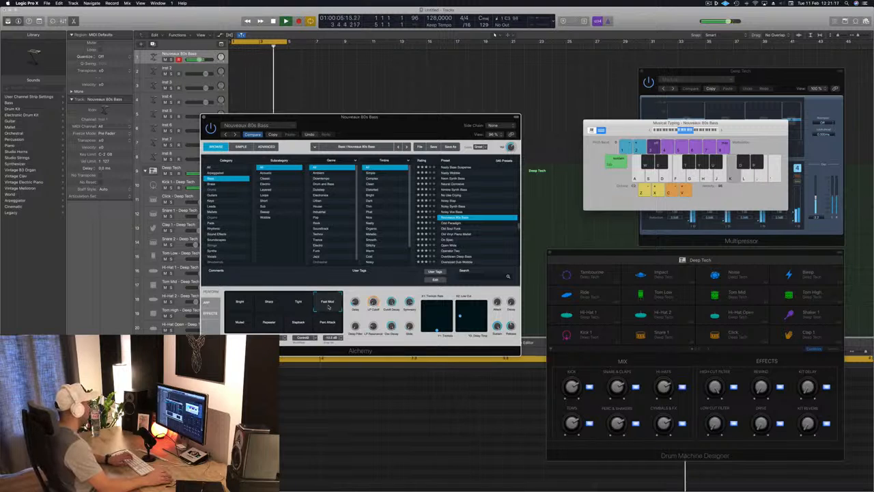
pyautogui.press('k')
pyautogui.click(269, 322)
pyautogui.click(299, 321)
pyautogui.click(326, 322)
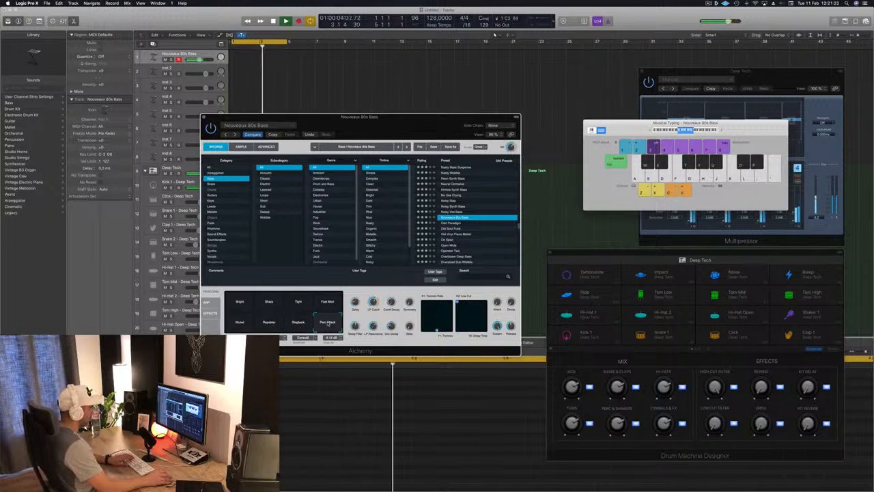
# Switch the bass preset to its Muted variation and rehearse a bass line over the drum loop.
pyautogui.click(239, 322)
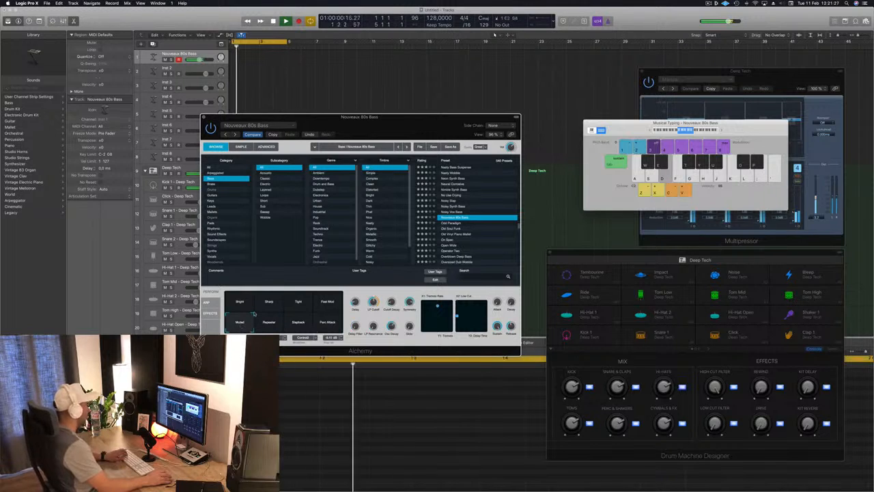
pyautogui.press('f')
pyautogui.press('g')
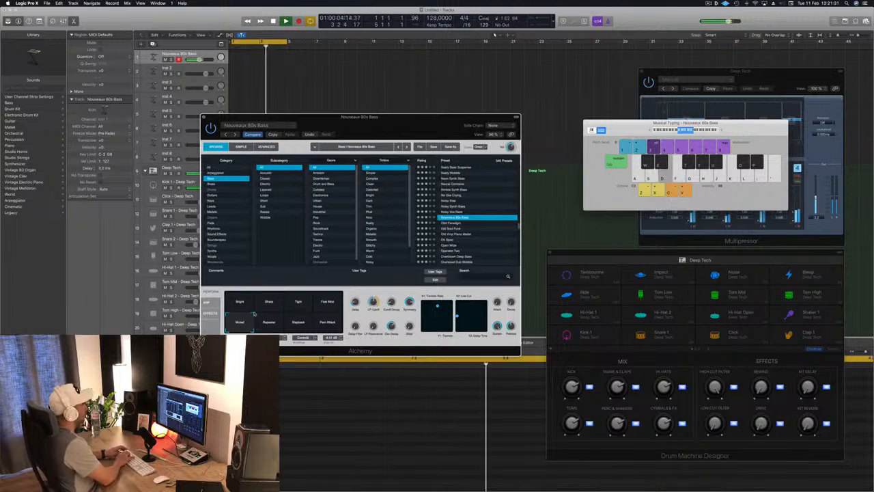
pyautogui.press('f')
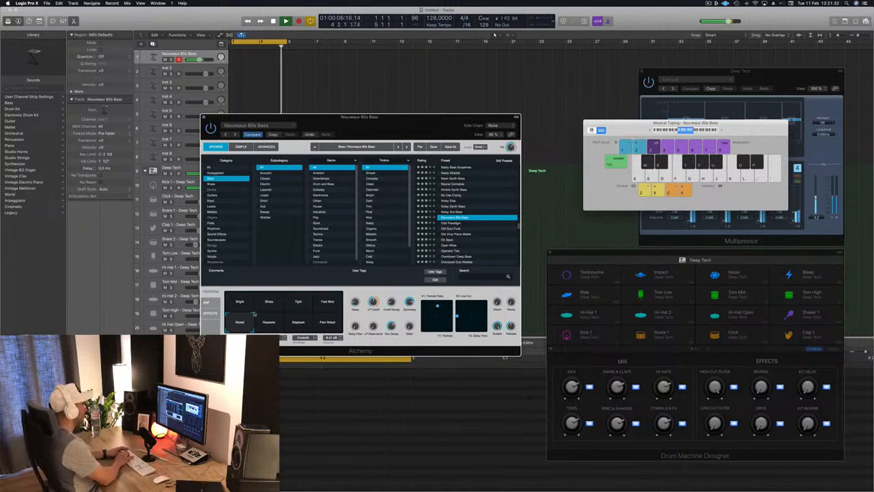
pyautogui.press('l')
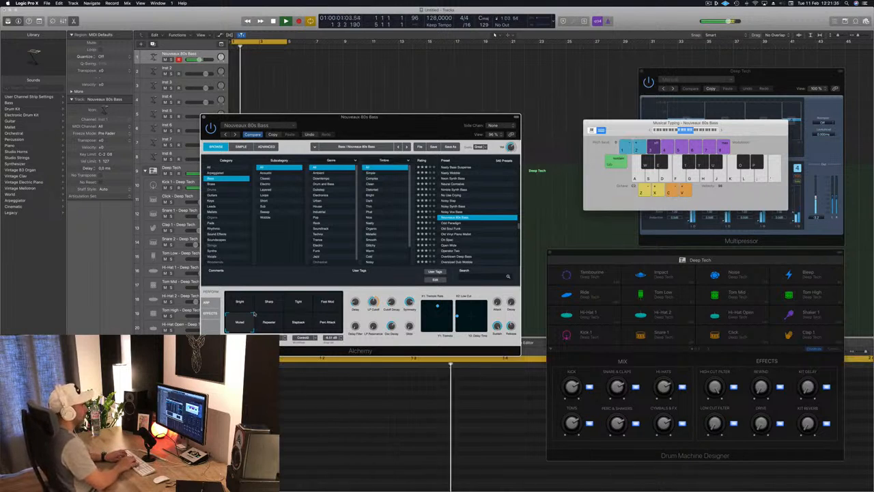
pyautogui.press('d')
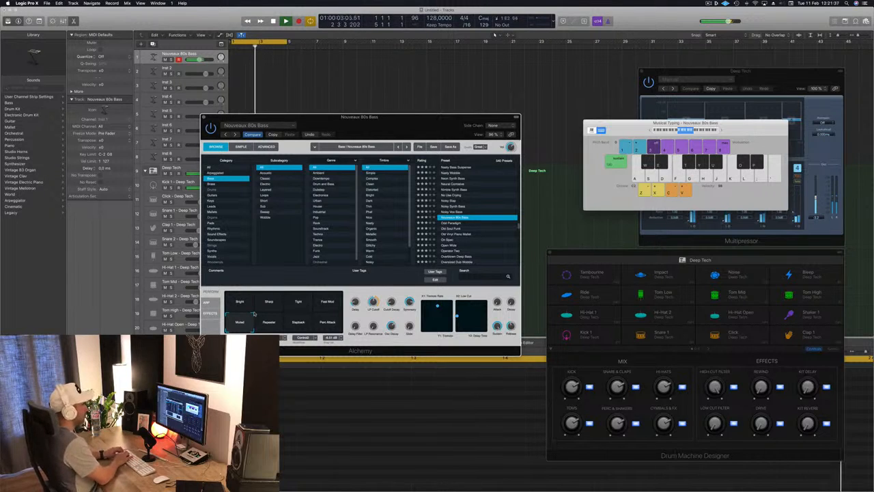
pyautogui.press('d')
pyautogui.press('f')
pyautogui.press('f')
# Record the bass line on the Nouveaux 80s Bass track over the cycled drum loop using Musical Typing.
pyautogui.press('r')
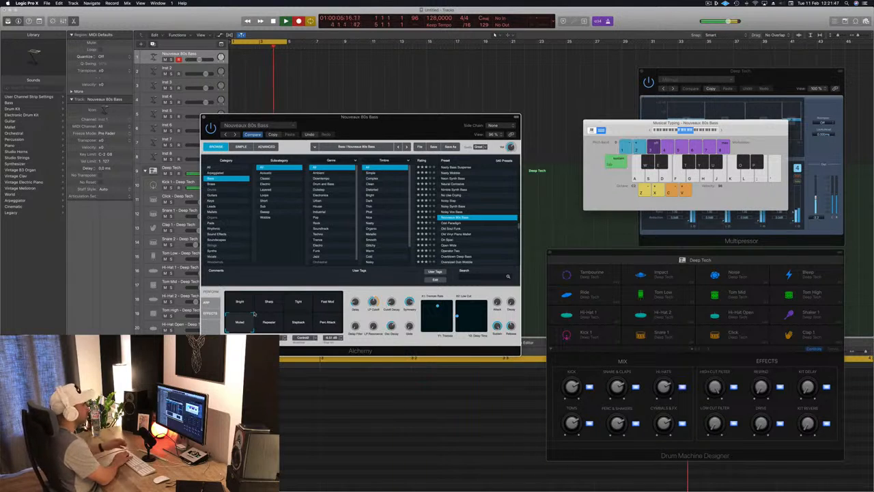
pyautogui.press('d')
pyautogui.press('d')
pyautogui.press('d')
pyautogui.press('d')
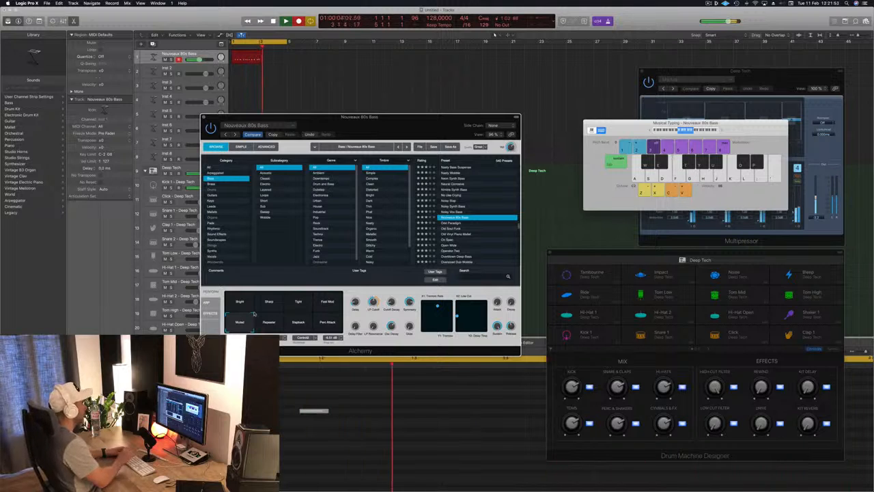
pyautogui.press('space')
# Examine the recorded bass notes in the Piano Roll and play the region back from the project start.
pyautogui.hscroll(-5, 351, 455)
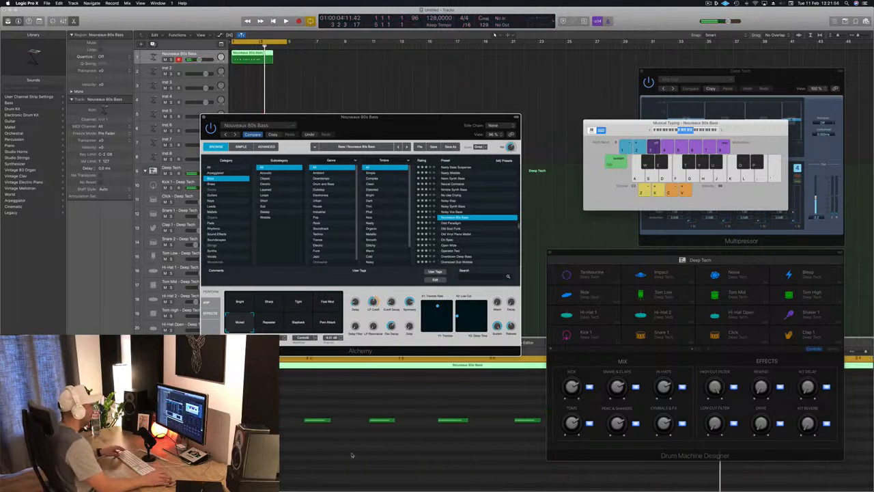
pyautogui.hscroll(-3, 312, 453)
pyautogui.scroll(-3, 365, 453)
pyautogui.click(345, 455)
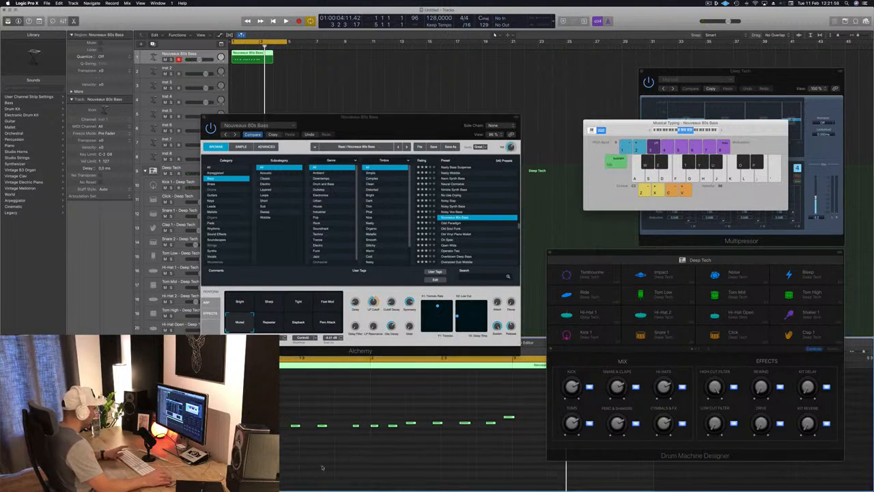
pyautogui.press('Return')
pyautogui.press('space')
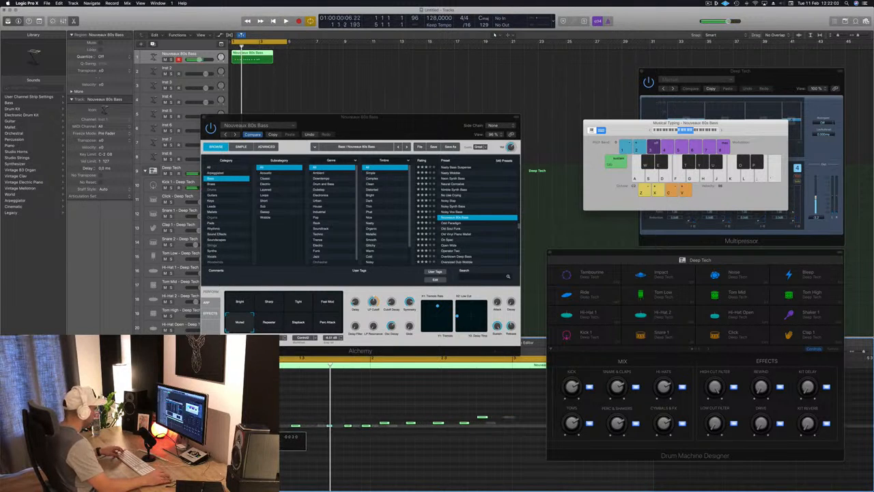
# Play the bass region from the project start and move its closing high note slightly later in the Piano Roll.
pyautogui.press('Return')
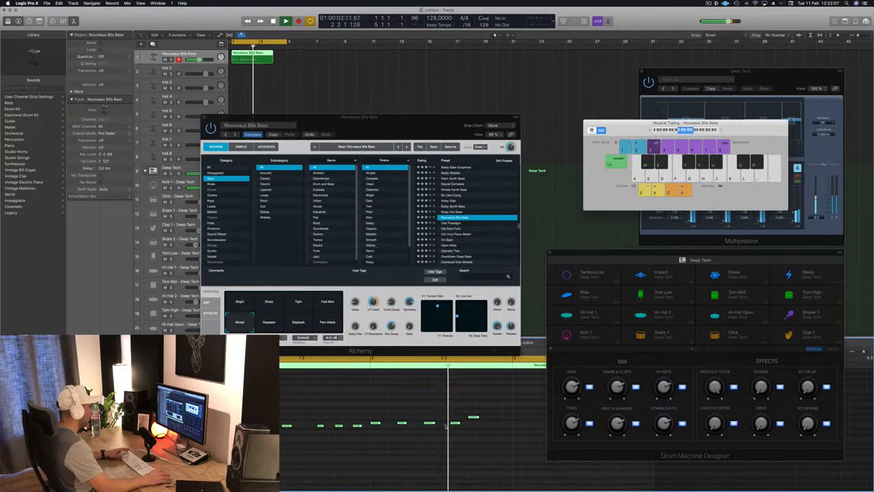
pyautogui.press('Return')
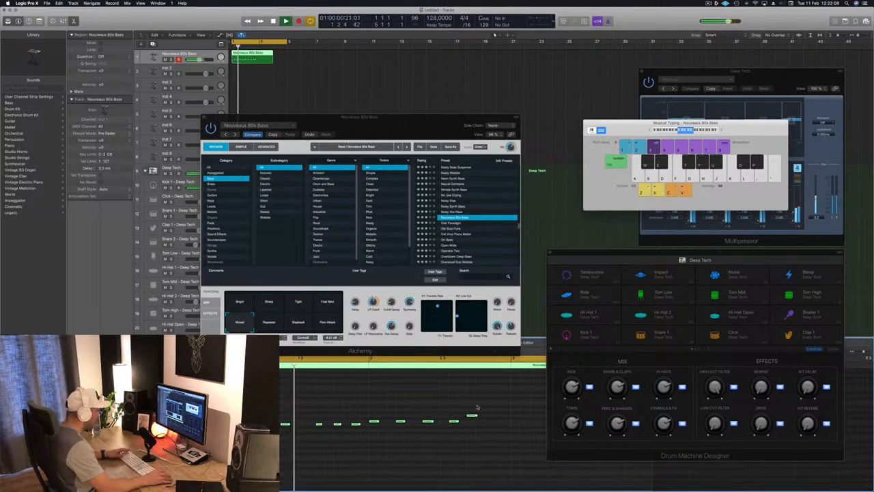
pyautogui.moveTo(472, 418); pyautogui.dragTo(480, 417)
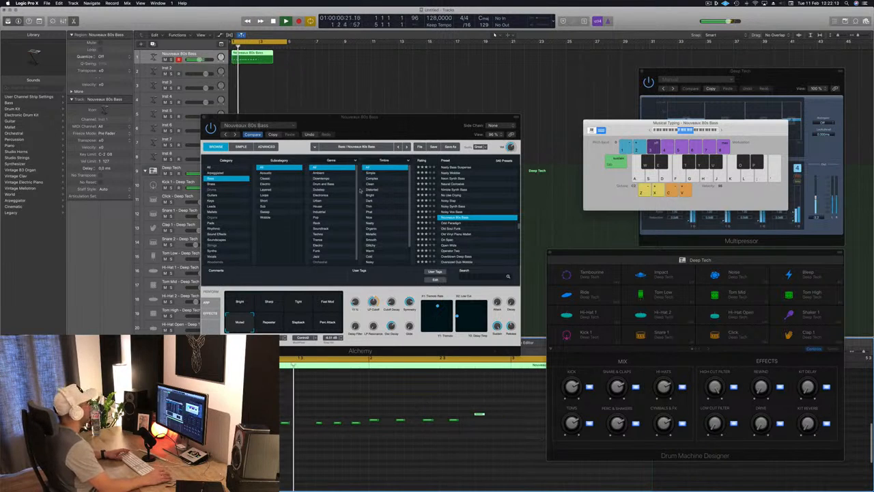
# Trim the bass region to its first two bars and duplicate it from bar 3 to bar 5.
pyautogui.moveTo(259, 58)
pyautogui.mouseDown()
pyautogui.moveTo(294, 62)
pyautogui.moveTo(273, 59)
pyautogui.mouseUp()
pyautogui.press('Delete')
pyautogui.press('space')
pyautogui.press('space')
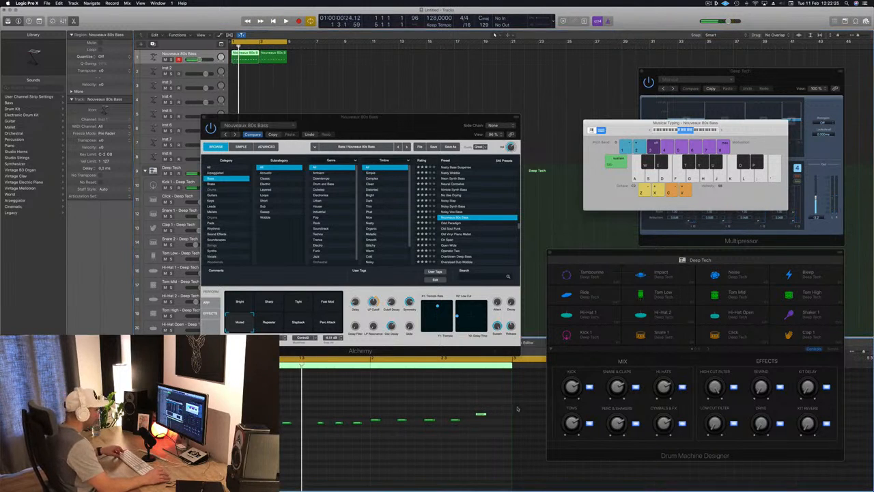
# Copy the closing high note to just after the original in both bass regions and play back the result.
pyautogui.moveTo(481, 414); pyautogui.dragTo(501, 415)
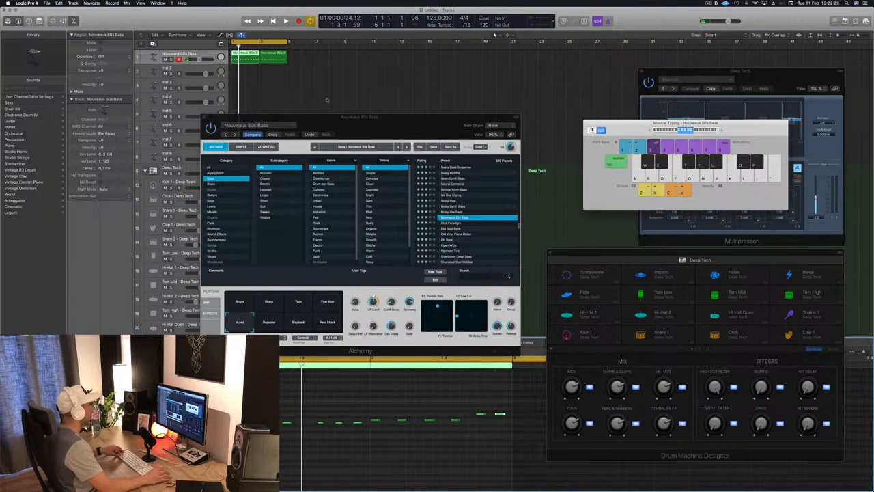
pyautogui.click(278, 54)
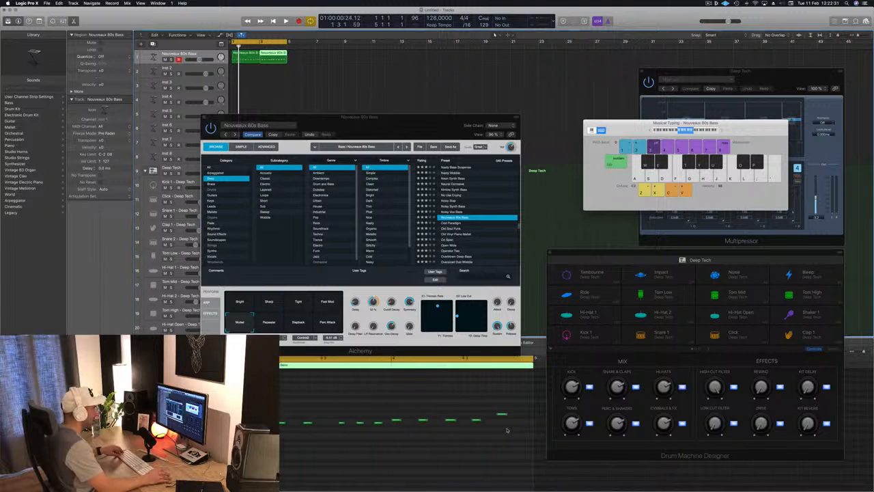
pyautogui.moveTo(503, 415); pyautogui.dragTo(523, 417)
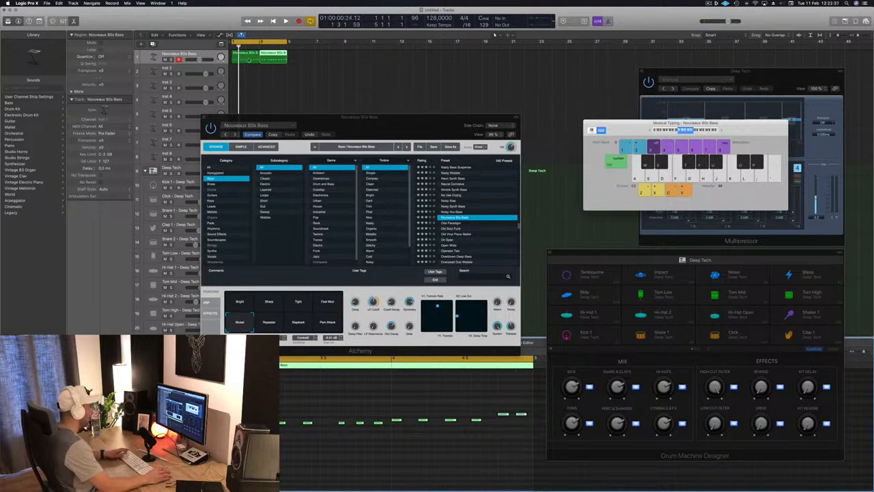
pyautogui.click(248, 61)
pyautogui.click(468, 452)
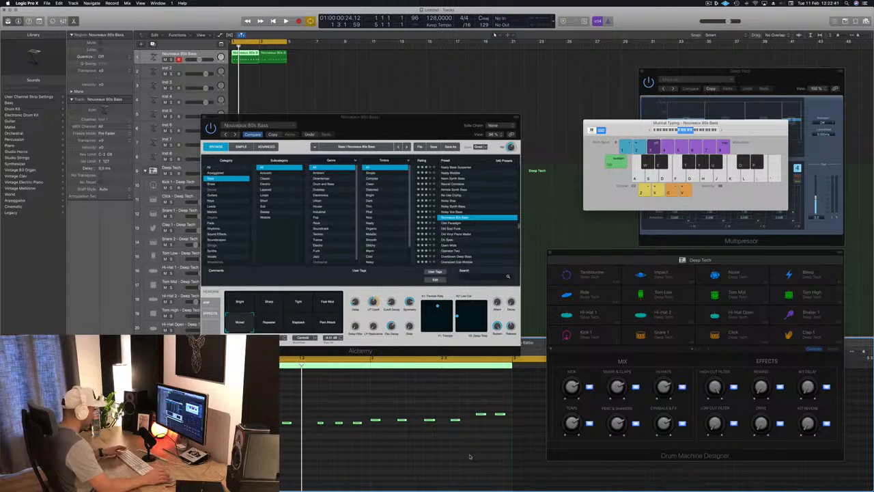
pyautogui.press('space')
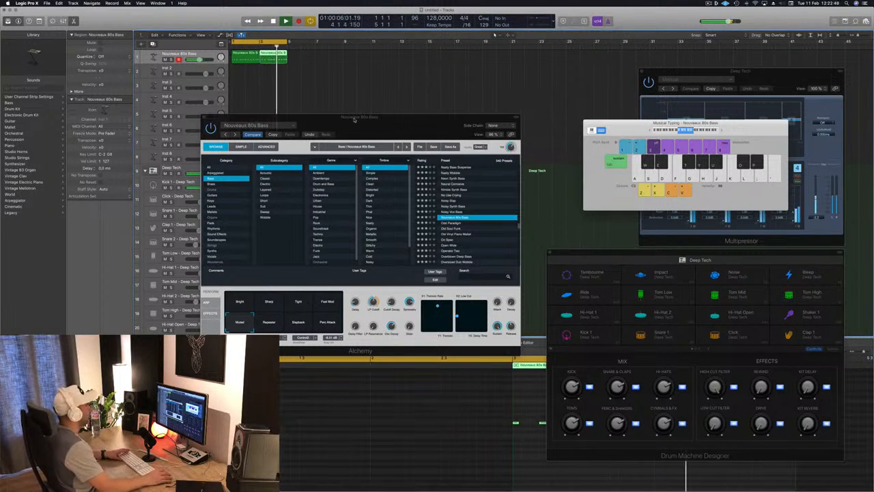
# Compare the Bright, Sharp, Tight and Fast Mod variations of the bass preset while the loop plays.
pyautogui.moveTo(342, 118); pyautogui.dragTo(442, 114)
pyautogui.click(301, 290)
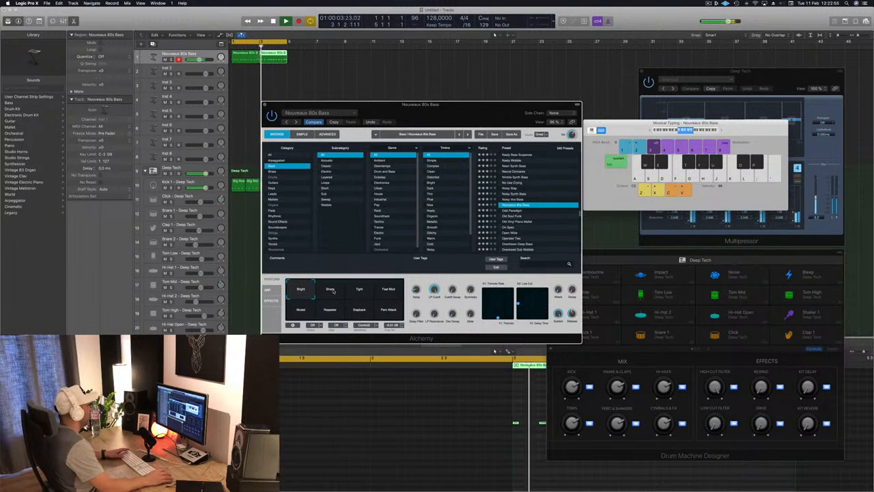
pyautogui.click(331, 290)
pyautogui.click(360, 291)
pyautogui.click(389, 291)
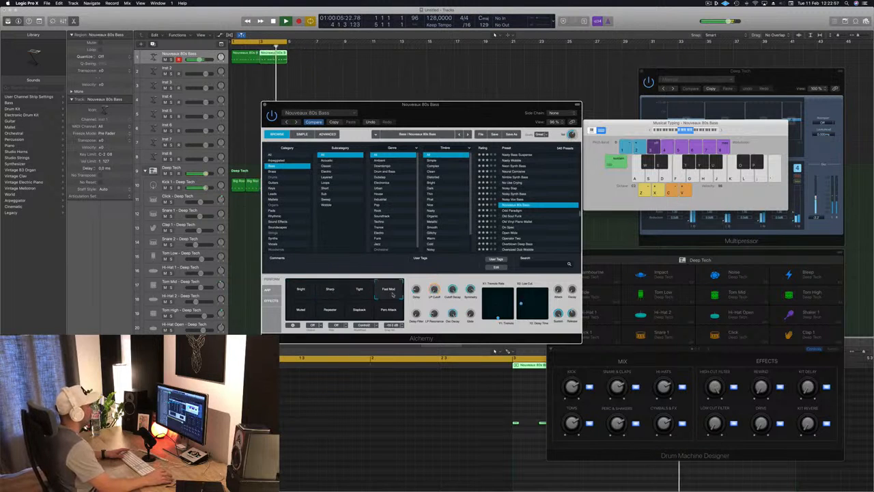
pyautogui.click(302, 293)
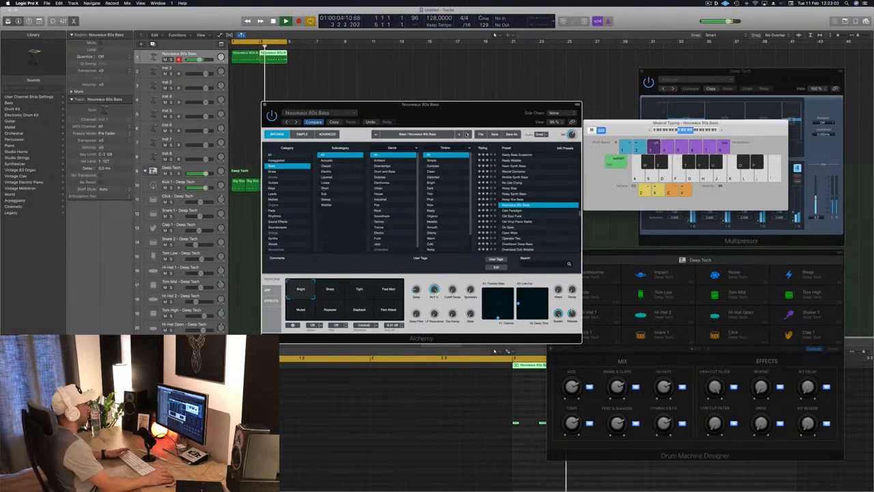
# Settle on the Bright variation of the bass preset and close its Alchemy window.
pyautogui.moveTo(459, 112); pyautogui.dragTo(476, 121)
pyautogui.click(375, 300)
pyautogui.click(350, 298)
pyautogui.click(353, 317)
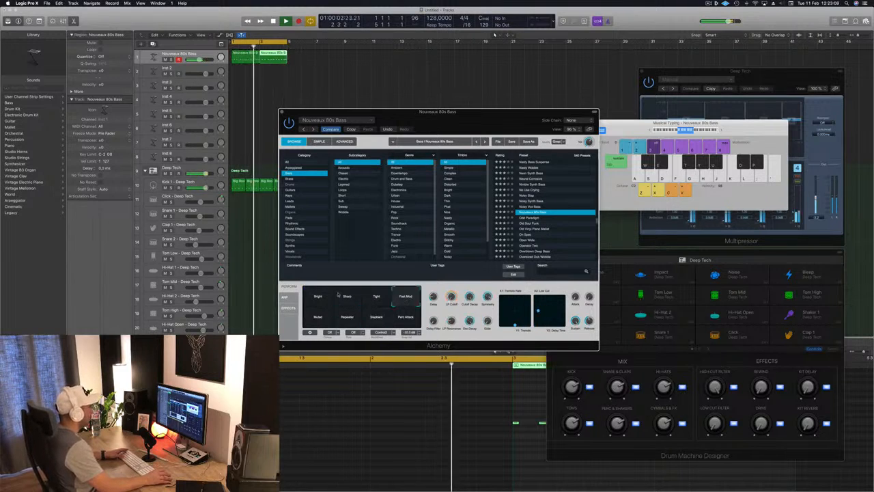
pyautogui.moveTo(424, 121); pyautogui.dragTo(487, 85)
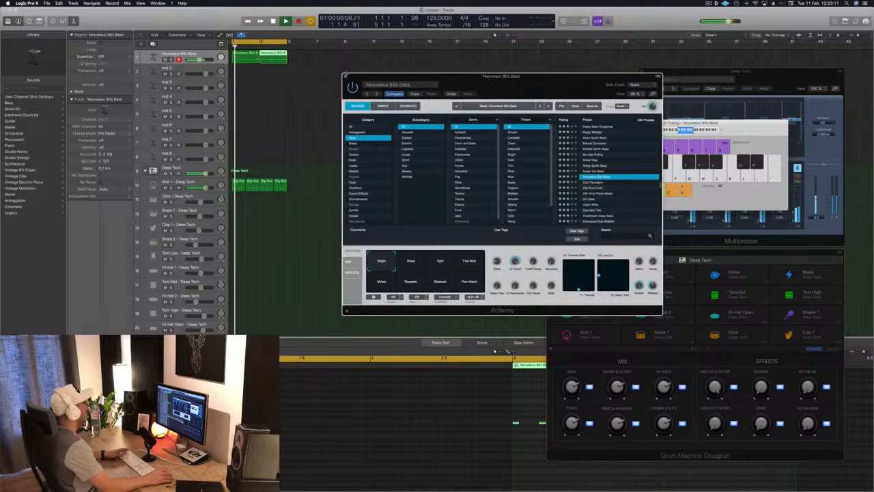
pyautogui.press('super+w')
pyautogui.click(234, 54)
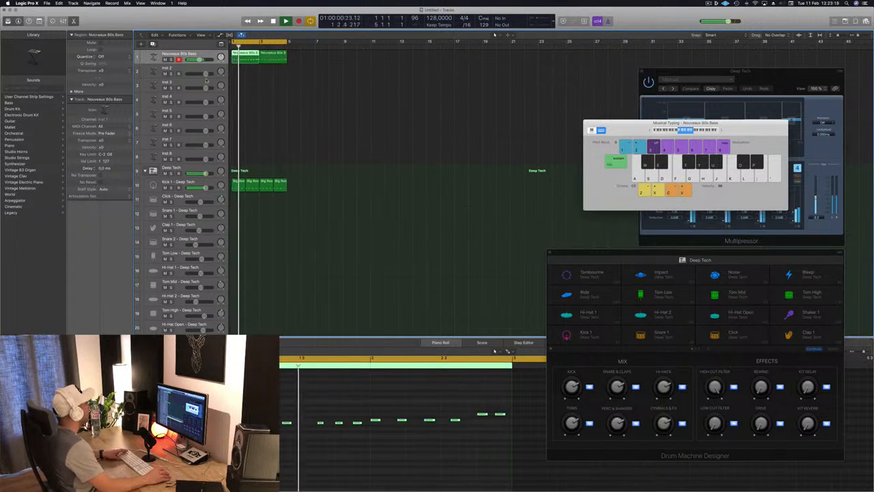
# Load the Splashy Keys preset from Alchemy's Organs category on the Inst 2 track.
pyautogui.press('Down')
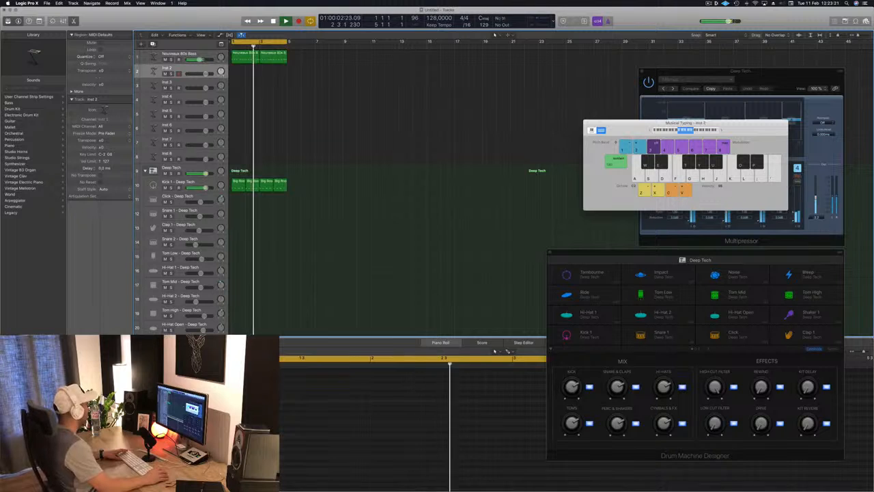
pyautogui.press('v')
pyautogui.moveTo(235, 21); pyautogui.dragTo(634, 127)
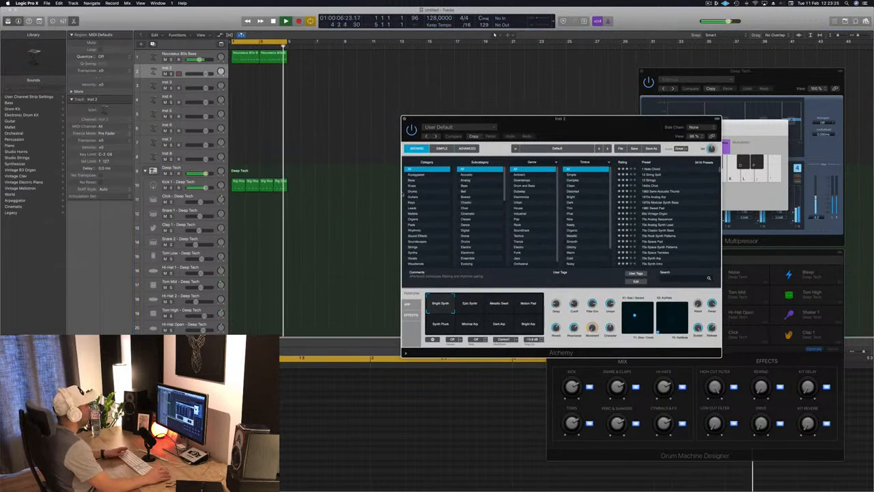
pyautogui.click(413, 203)
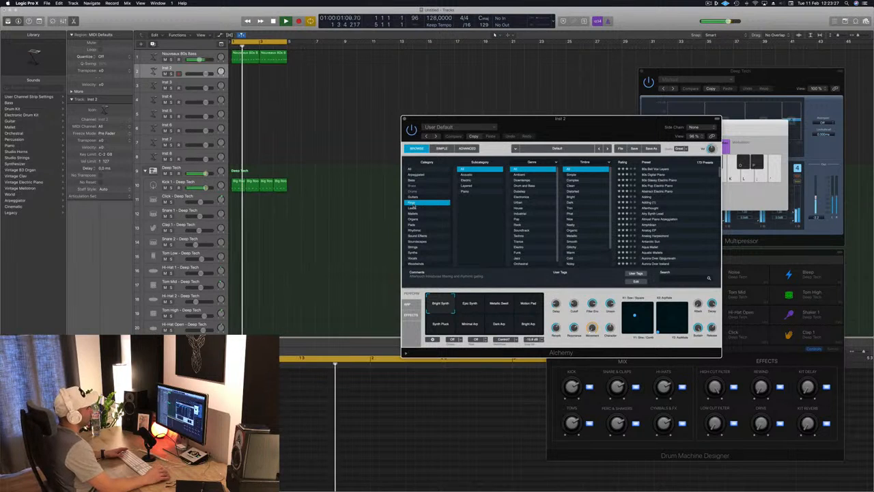
pyautogui.click(417, 219)
pyautogui.moveTo(581, 124); pyautogui.dragTo(487, 88)
pyautogui.scroll(-5, 580, 198)
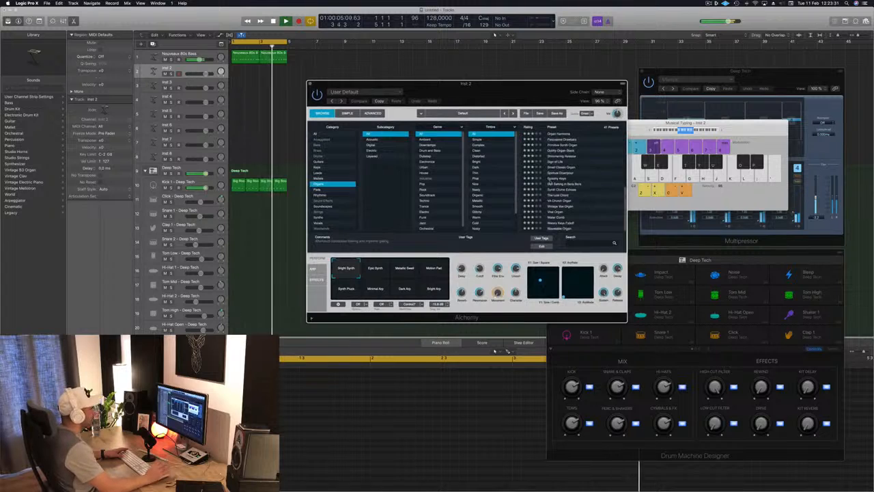
pyautogui.click(551, 179)
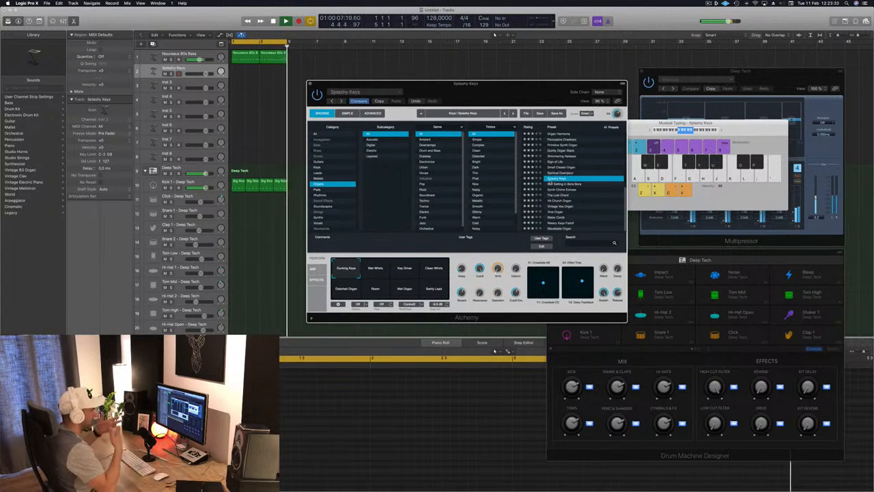
# Try out notes on Splashy Keys with its Dunking Keys, Wet Whirls and Key Driver variations using Musical Typing.
pyautogui.moveTo(740, 125); pyautogui.dragTo(715, 117)
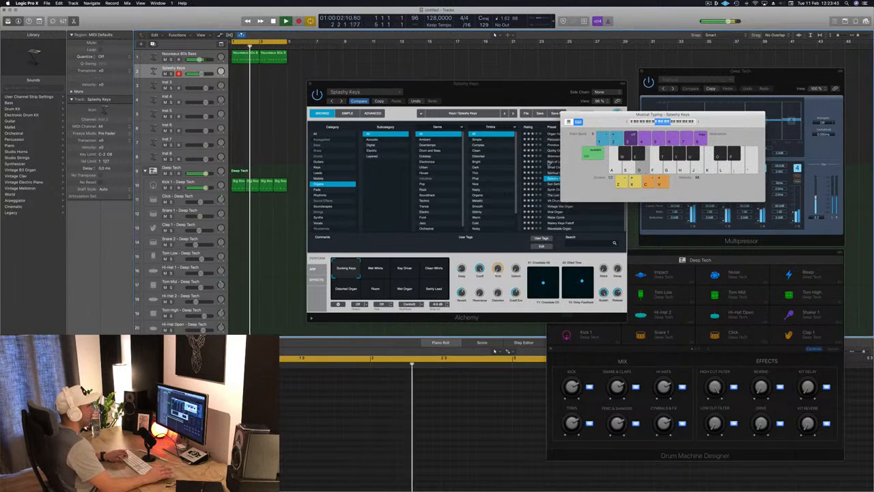
pyautogui.press('d')
pyautogui.press('f')
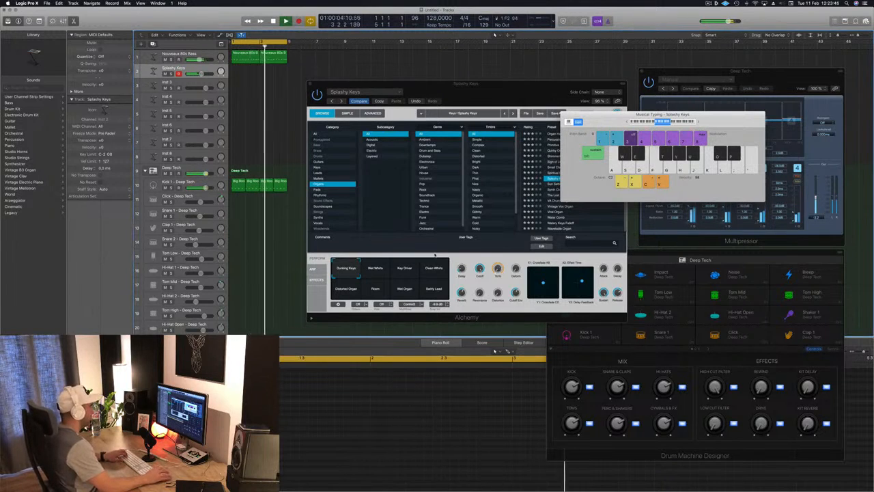
pyautogui.click(375, 272)
pyautogui.click(407, 269)
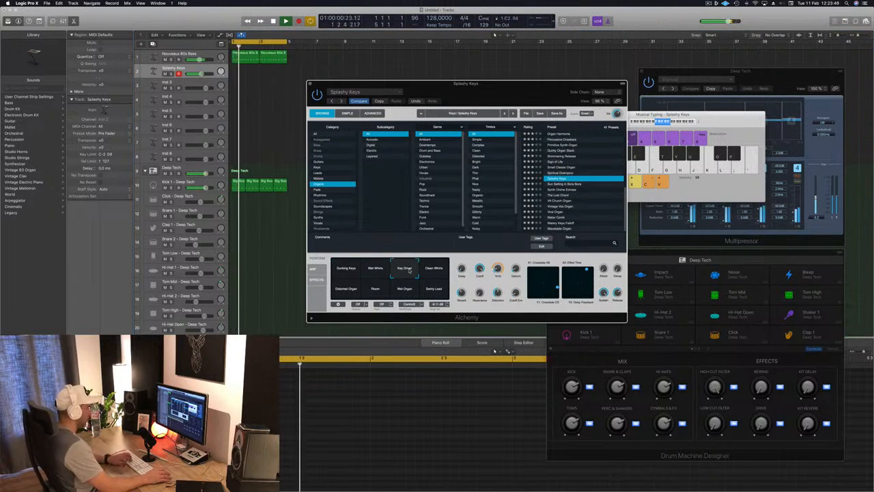
pyautogui.click(283, 293)
pyautogui.press('g')
pyautogui.press('j')
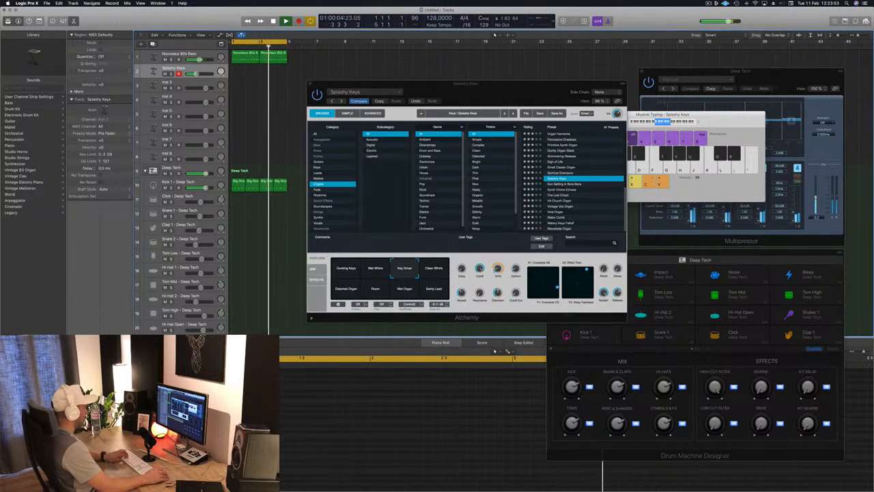
pyautogui.press('d')
# Audition more Splashy Keys variations, including Room, and select Wet Organ.
pyautogui.click(346, 292)
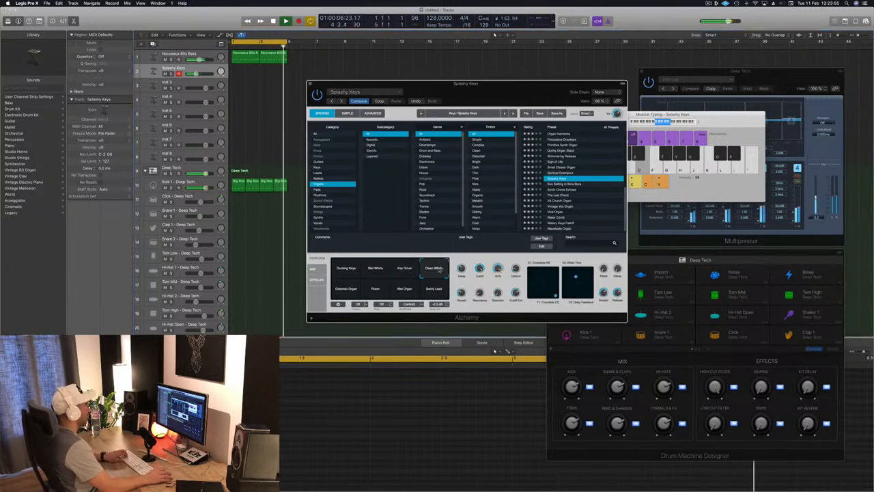
pyautogui.click(376, 291)
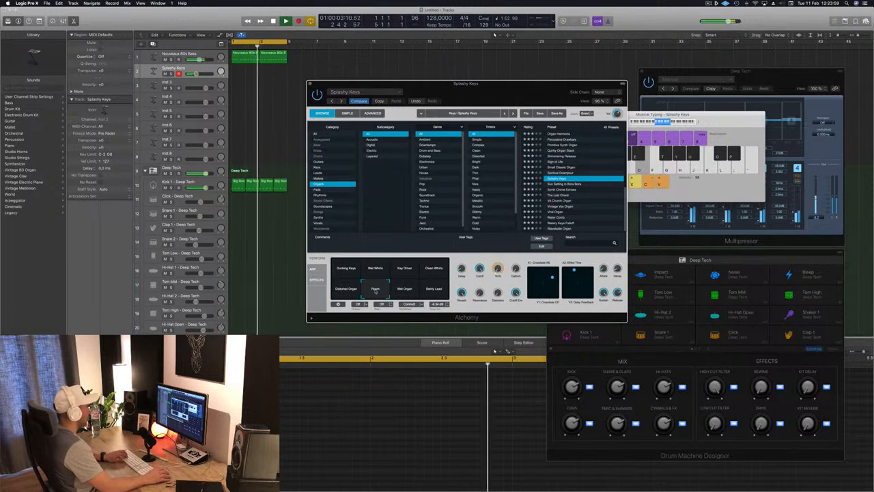
pyautogui.click(405, 290)
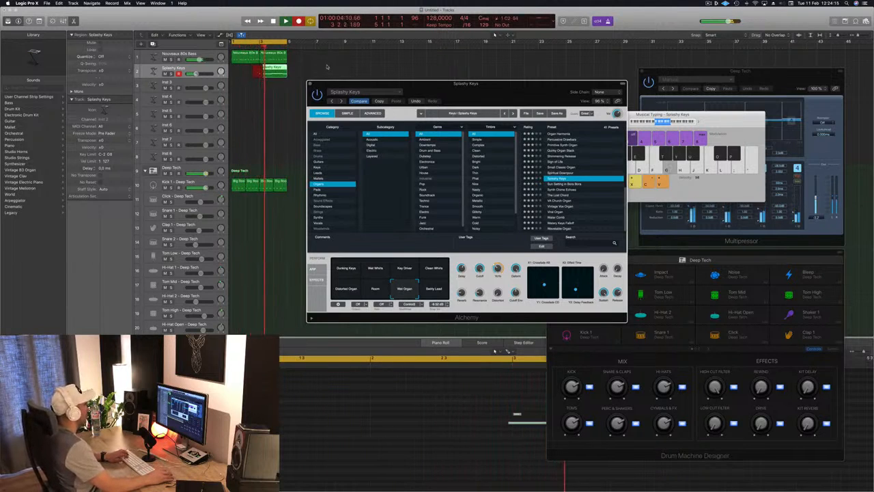
# Discard the partial Splashy Keys take and record a new part of long notes from bar 1 over the four-bar cycle.
pyautogui.press('space')
pyautogui.press('Delete')
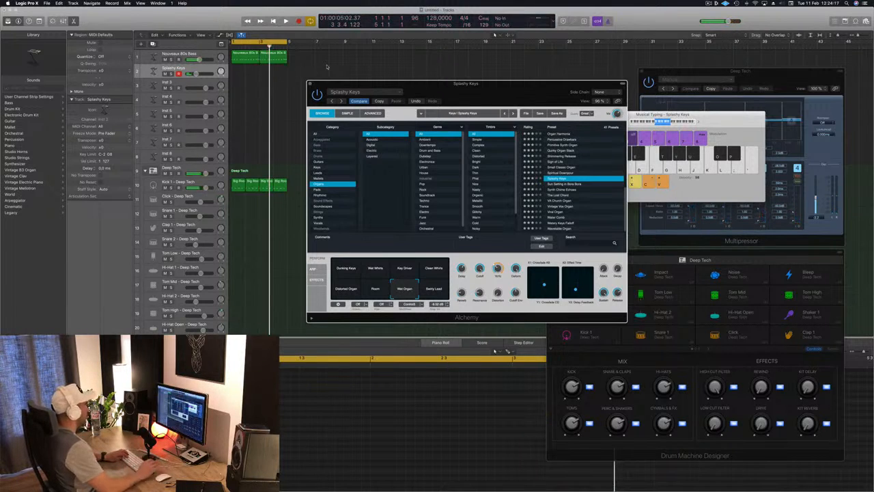
pyautogui.press('Return')
pyautogui.press('space')
pyautogui.press('r')
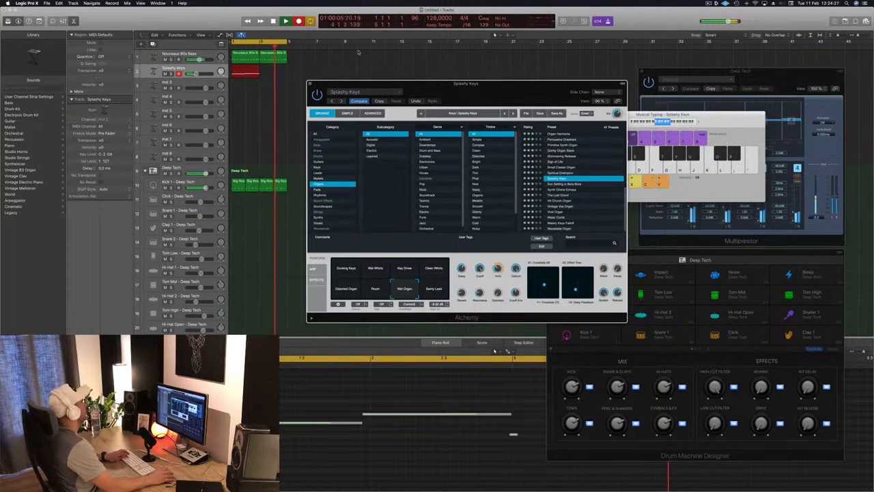
pyautogui.press('space')
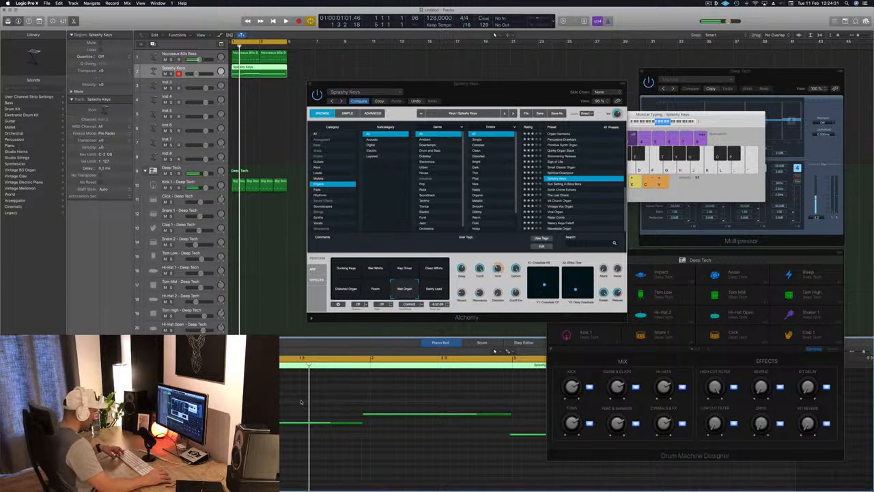
# Align the second Splashy Keys note to run from bar 2 to bar 3, and extend the first note to bar 2.
pyautogui.press('space')
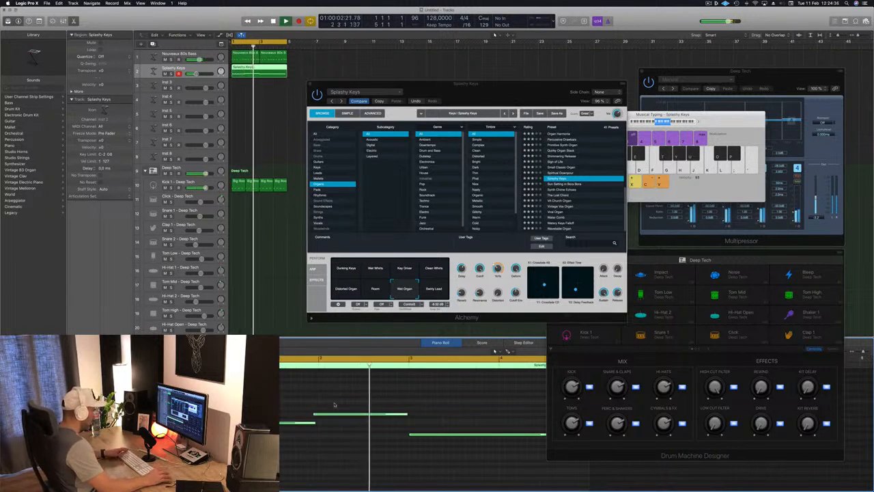
pyautogui.moveTo(337, 414); pyautogui.dragTo(344, 415)
pyautogui.press('space')
pyautogui.press('space')
pyautogui.moveTo(413, 416); pyautogui.dragTo(408, 415)
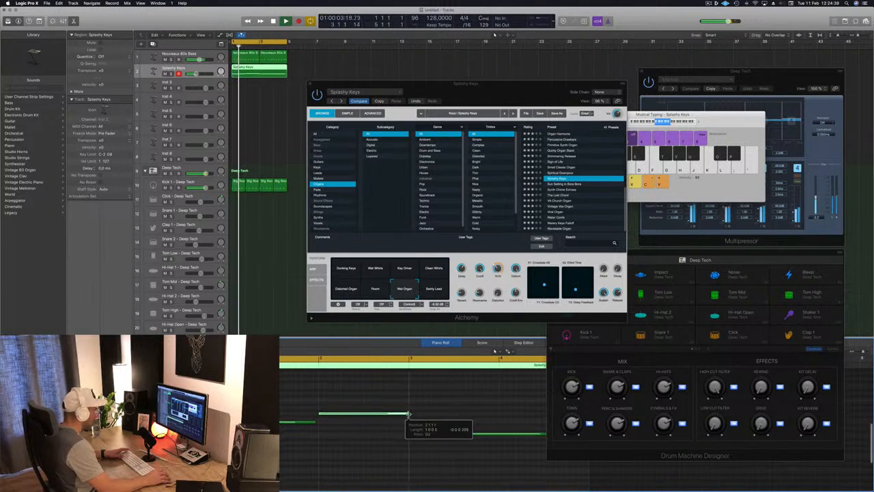
pyautogui.moveTo(310, 423); pyautogui.dragTo(318, 425)
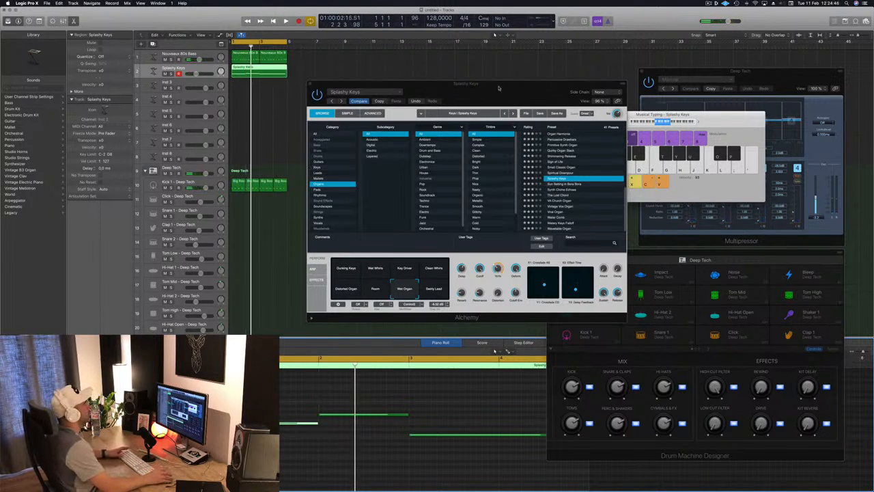
# Audition the Dunking Keys and Key Driver variations of Splashy Keys against the looped organ notes.
pyautogui.moveTo(500, 90); pyautogui.dragTo(476, 78)
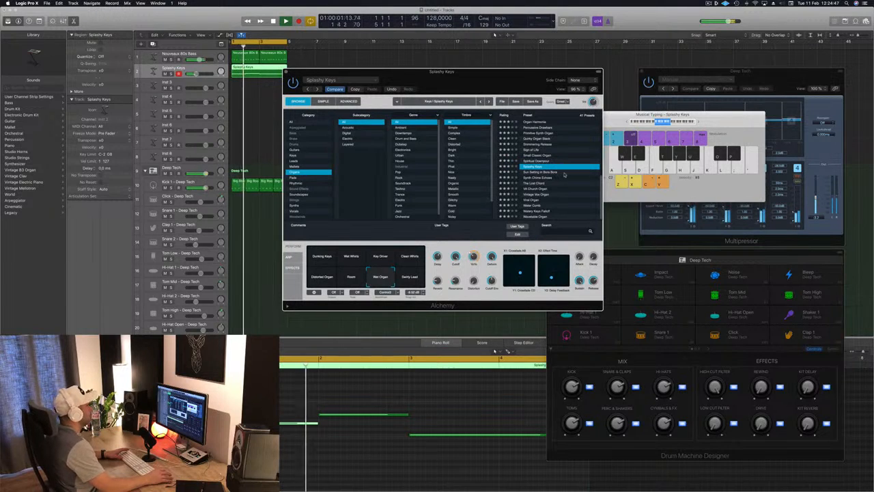
pyautogui.click(322, 256)
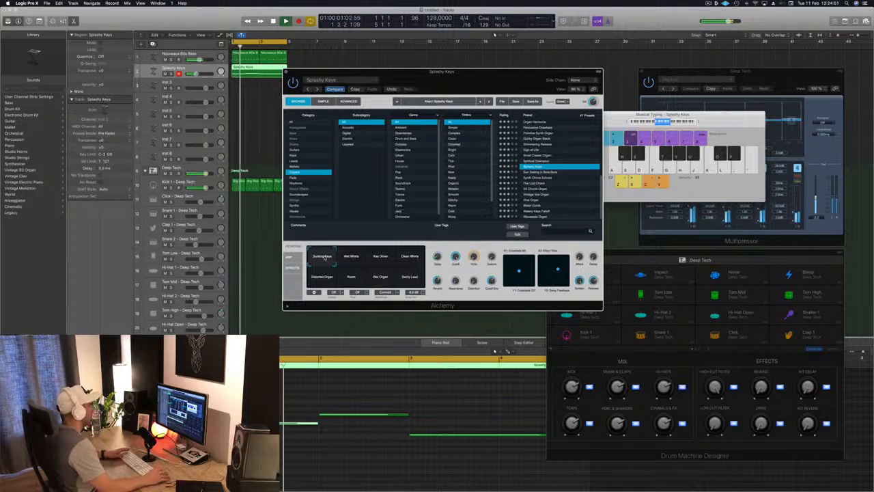
pyautogui.click(351, 257)
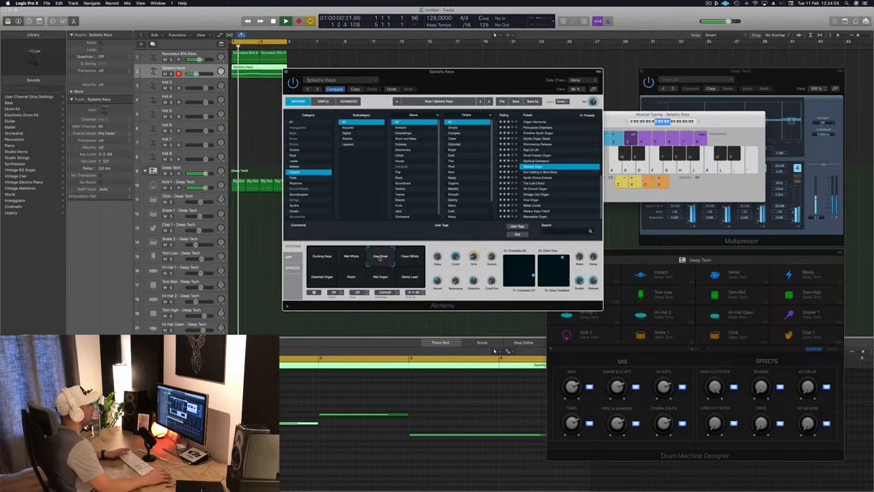
pyautogui.moveTo(486, 86); pyautogui.dragTo(463, 107)
pyautogui.click(366, 450)
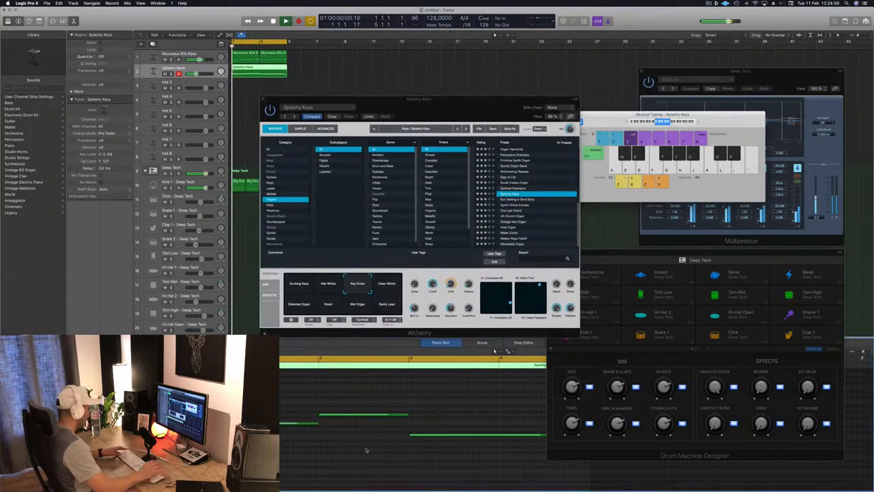
pyautogui.scroll(-3, 366, 449)
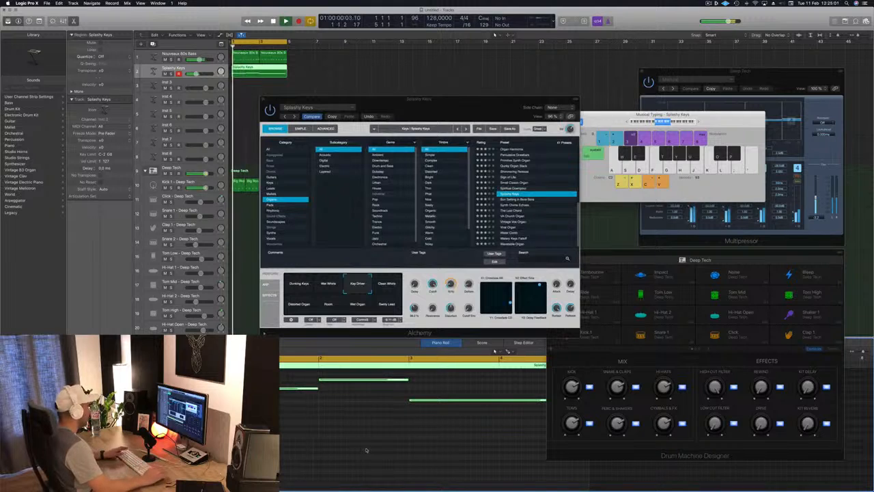
pyautogui.scroll(3, 369, 443)
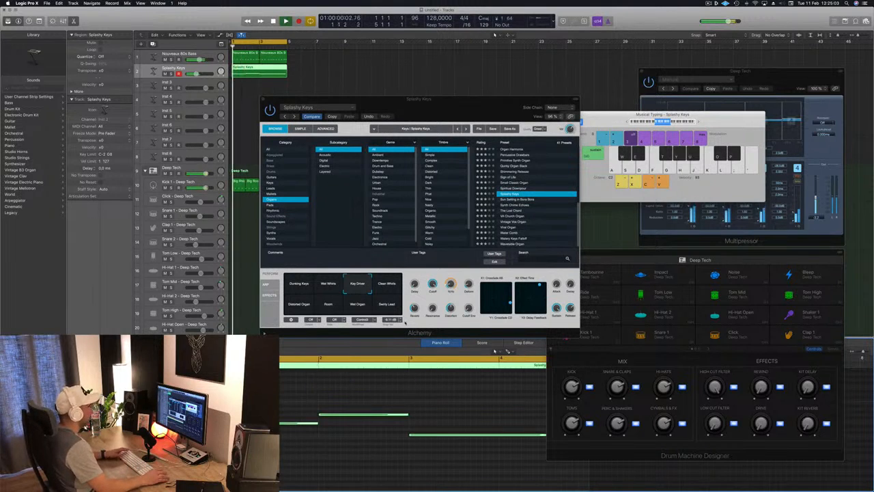
# Load the Spiritual Downpour organ preset in Alchemy and choose its Big Reverb variation while the loop plays.
pyautogui.click(516, 189)
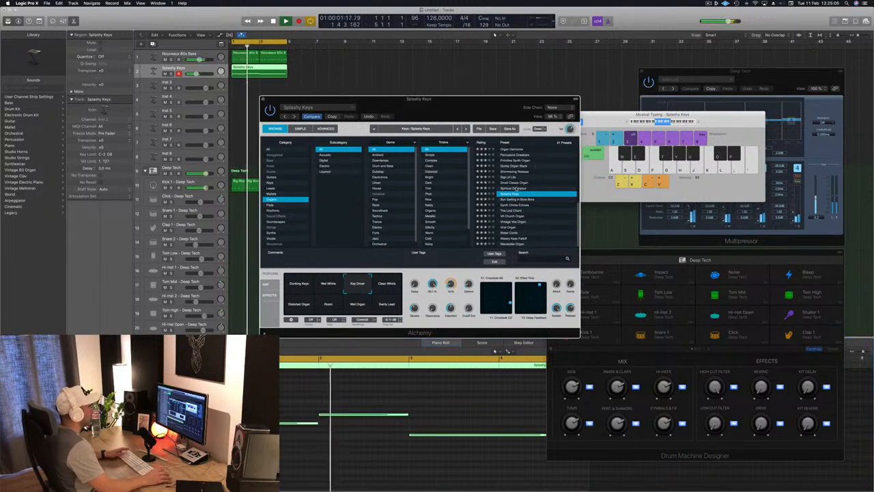
pyautogui.click(516, 189)
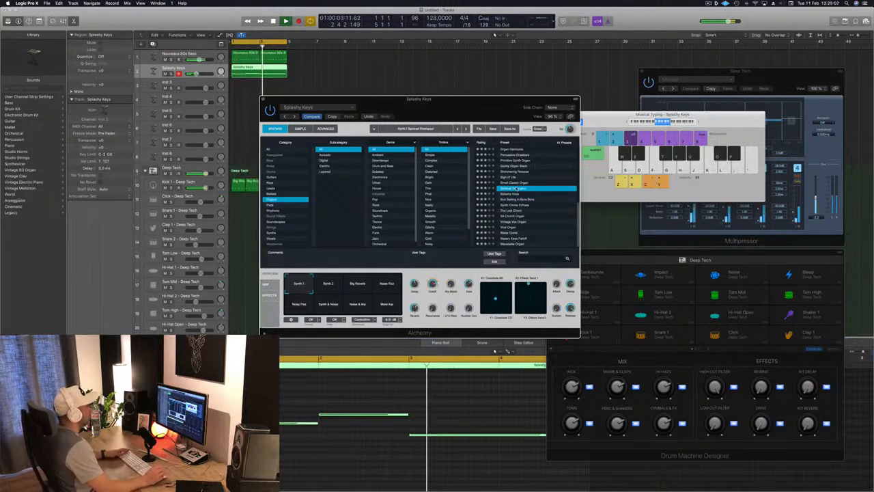
pyautogui.moveTo(449, 99); pyautogui.dragTo(546, 58)
pyautogui.press('space')
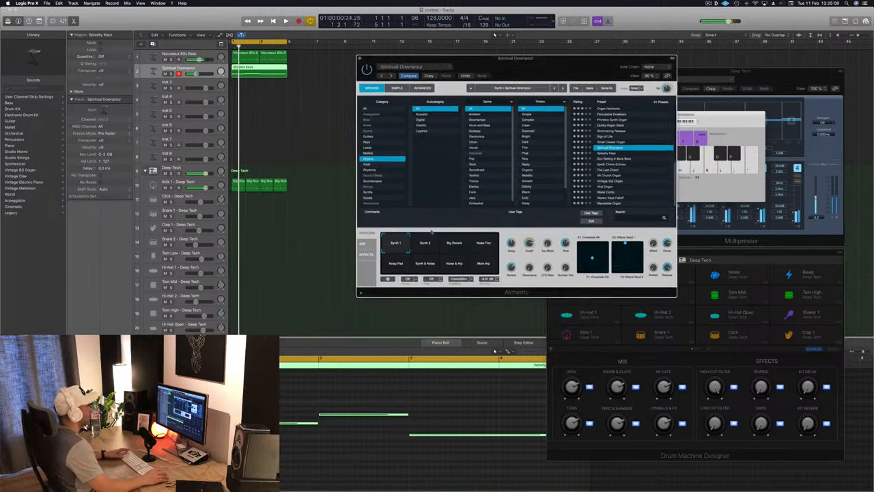
pyautogui.click(458, 248)
pyautogui.press('space')
pyautogui.press('space')
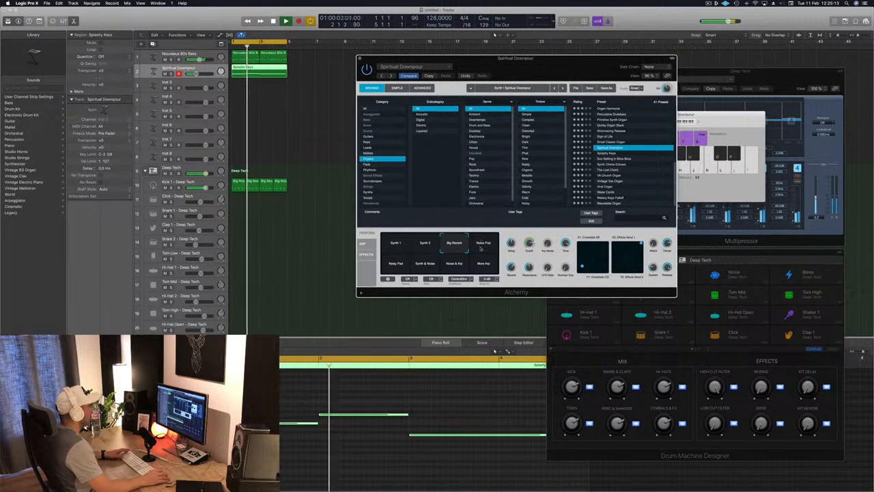
# Compare the Noisy Pad, More Arp and Noise Fizz variations of Spiritual Downpour, and return to Big Reverb.
pyautogui.click(394, 266)
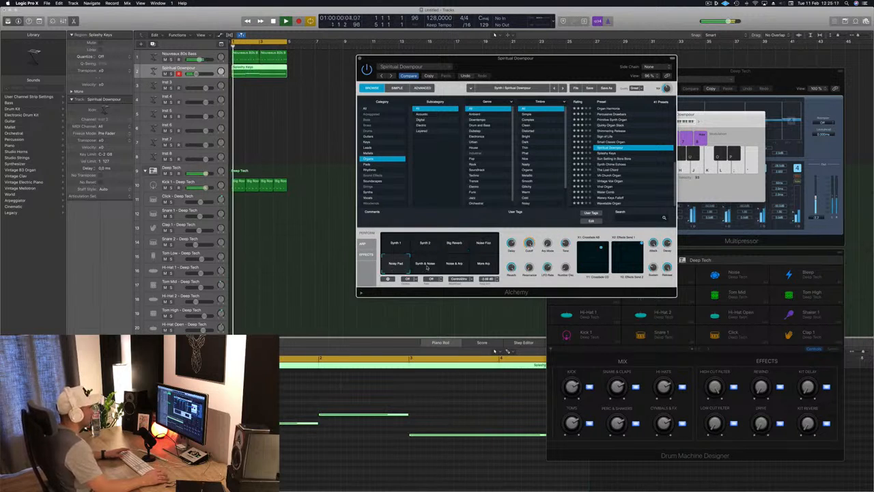
pyautogui.click(485, 265)
pyautogui.click(486, 245)
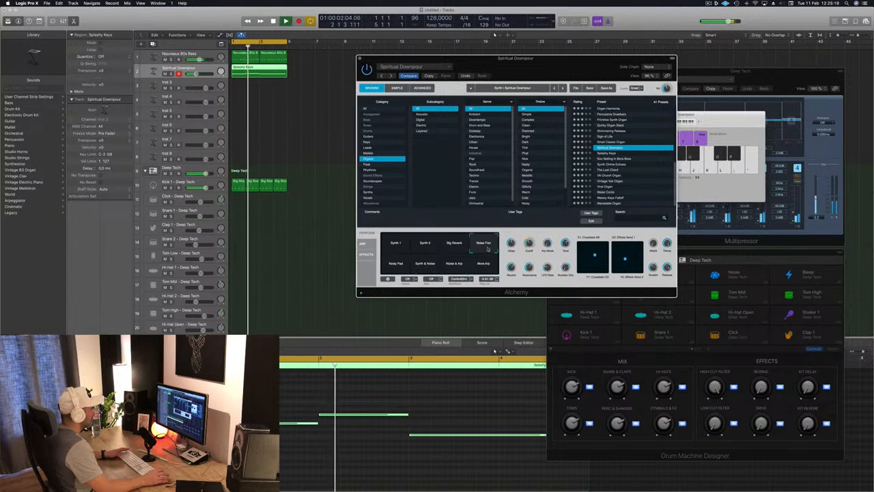
pyautogui.click(459, 245)
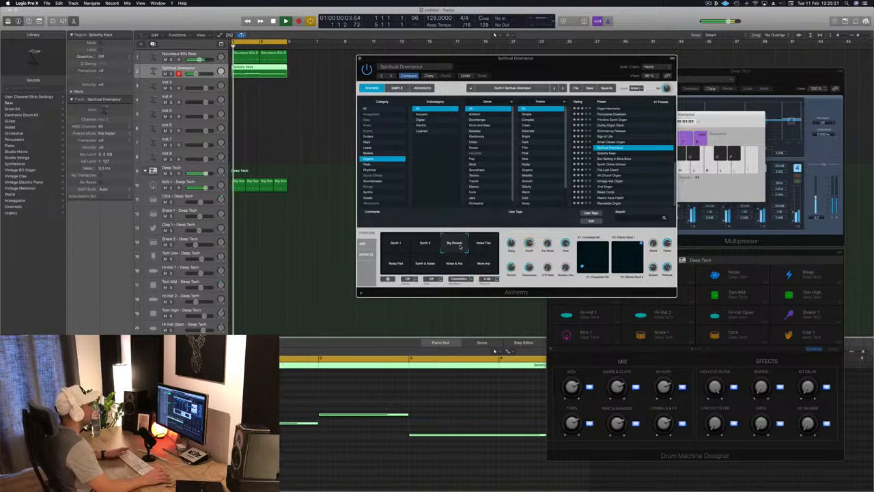
# Listen to the loop with Big Reverb, move the Crossfade pad's point to its upper-left corner, and close the instrument window.
pyautogui.moveTo(576, 66)
pyautogui.mouseDown()
pyautogui.moveTo(547, 67)
pyautogui.moveTo(565, 66)
pyautogui.mouseUp()
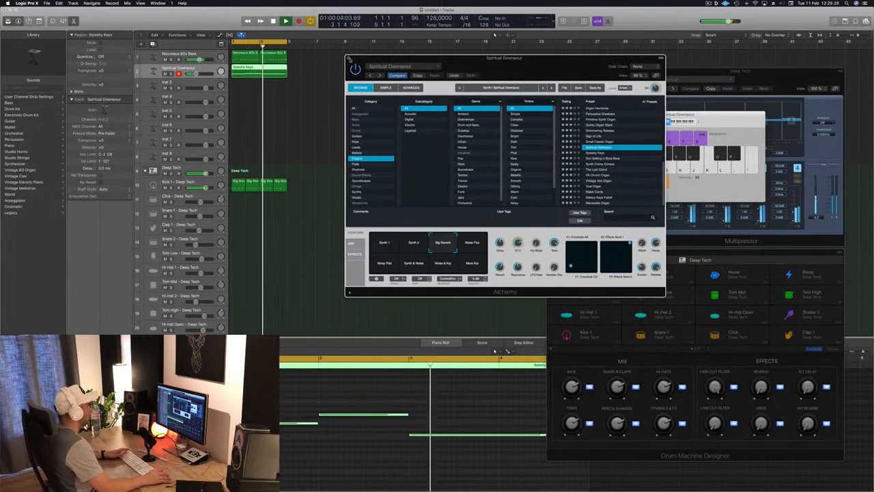
pyautogui.press('super+w')
pyautogui.press('Return')
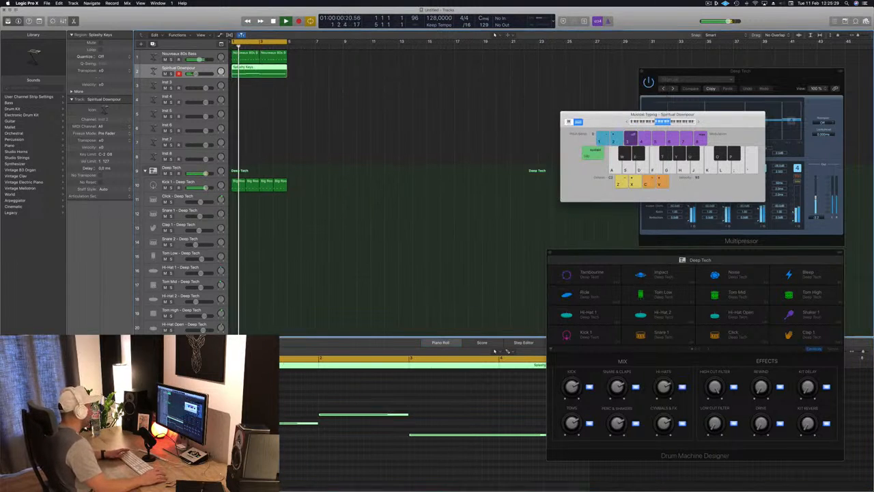
pyautogui.click(83, 348)
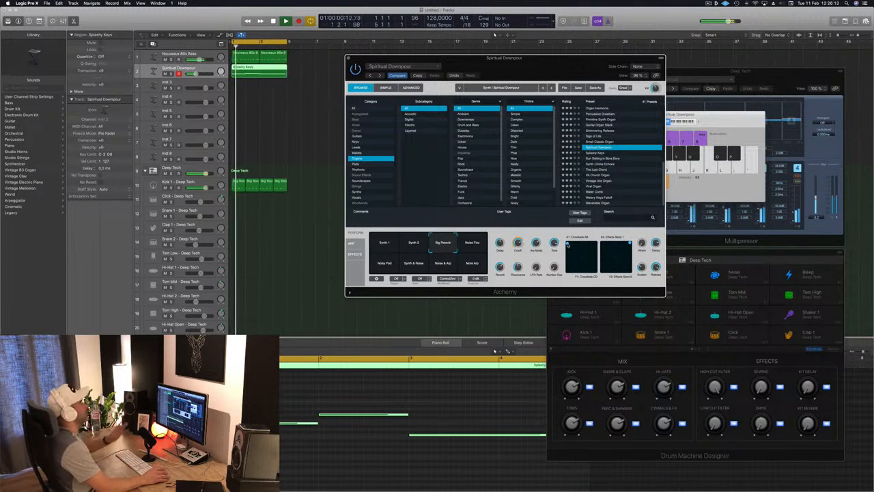
pyautogui.moveTo(556, 58); pyautogui.dragTo(519, 61)
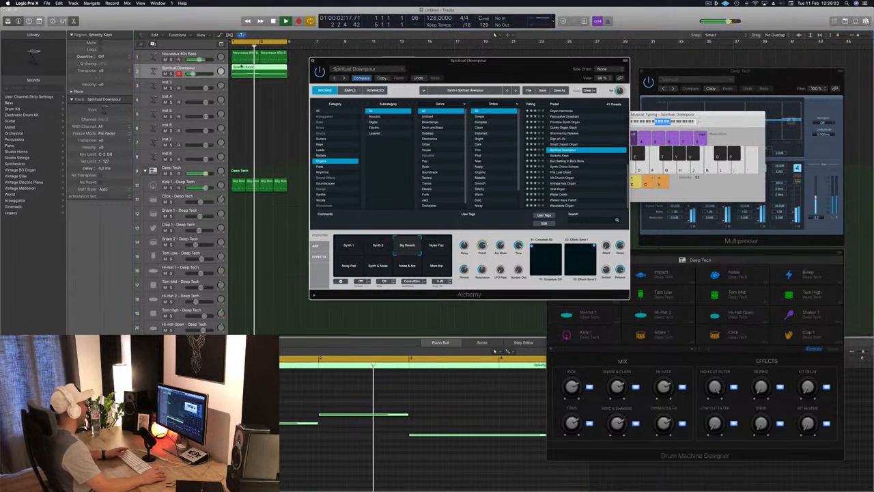
pyautogui.click(316, 60)
pyautogui.press('Up')
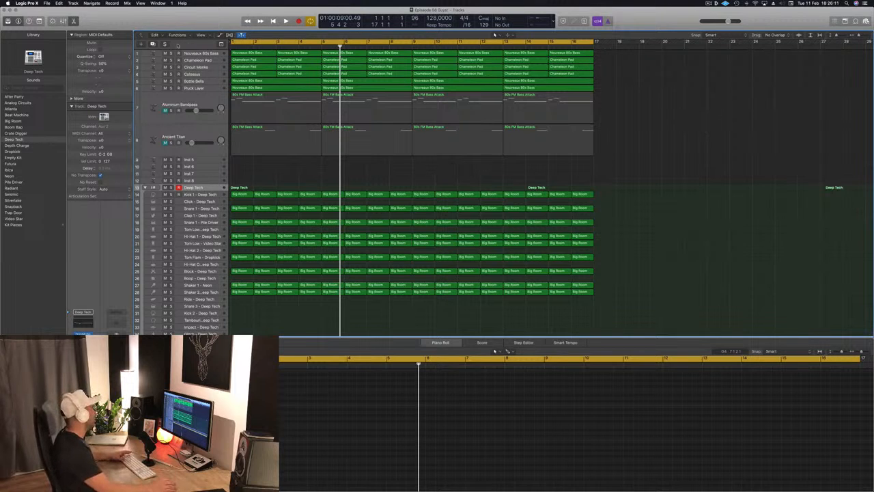
# Play the finished 16-bar project from the start with Nouveau 80s Bass soloed, and add the Chameleon Pad and Kick 1 tracks to the solo.
pyautogui.press('s')
pyautogui.press('Return')
pyautogui.press('space')
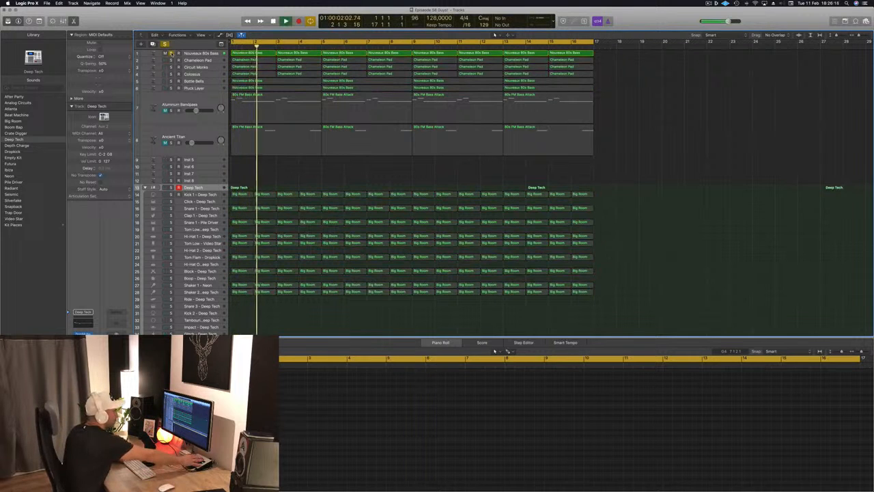
pyautogui.press('s')
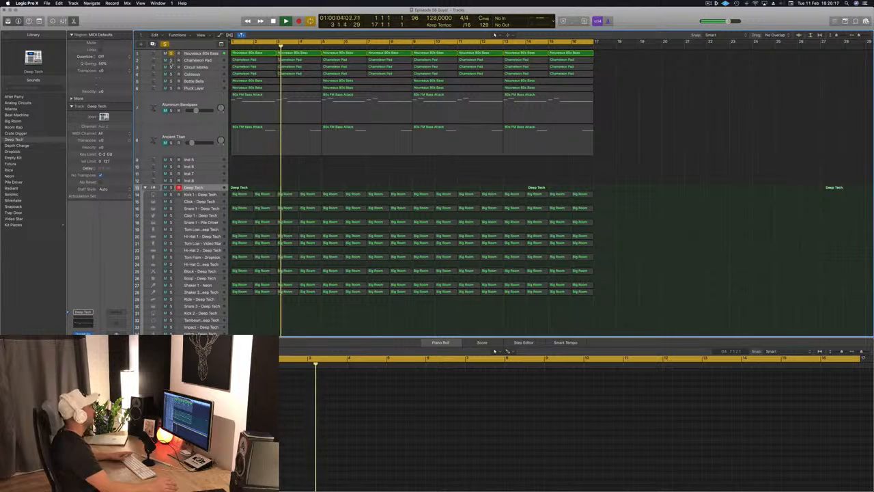
pyautogui.click(198, 60)
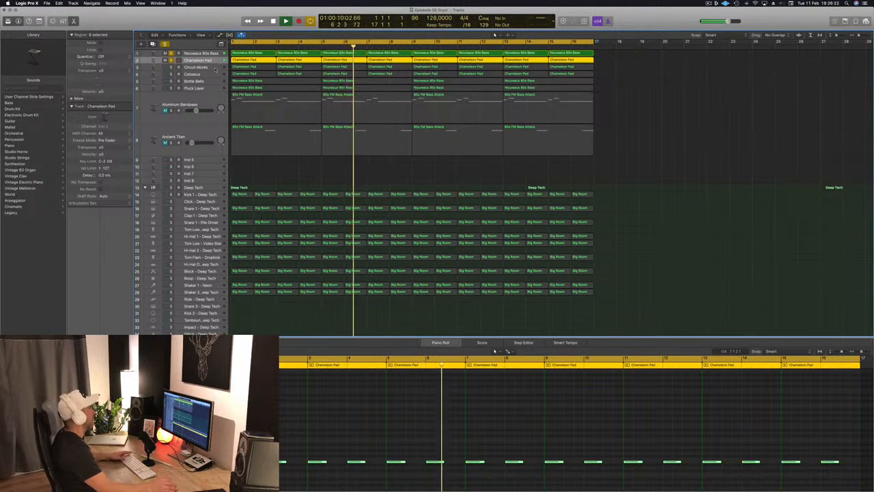
pyautogui.click(171, 195)
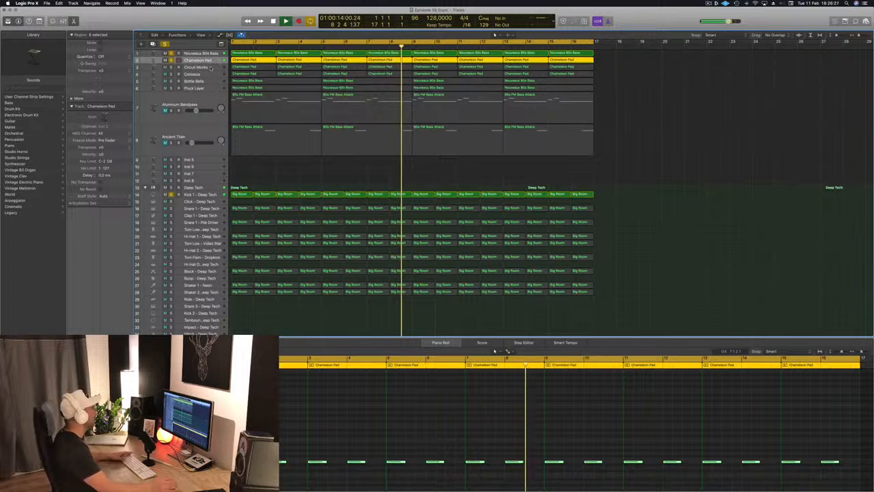
# Add the Circuit Monks, Colossus, Bottle Bells and Pluck Layer tracks one by one to the soloed playback.
pyautogui.click(208, 68)
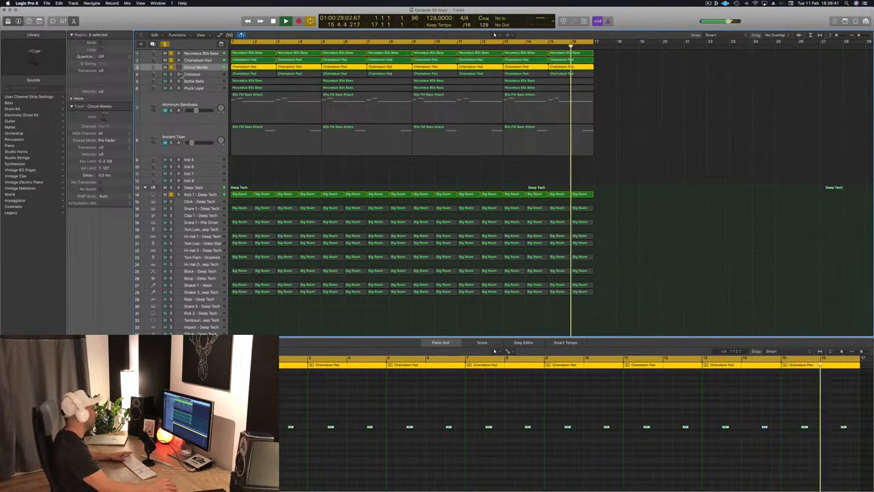
pyautogui.click(204, 74)
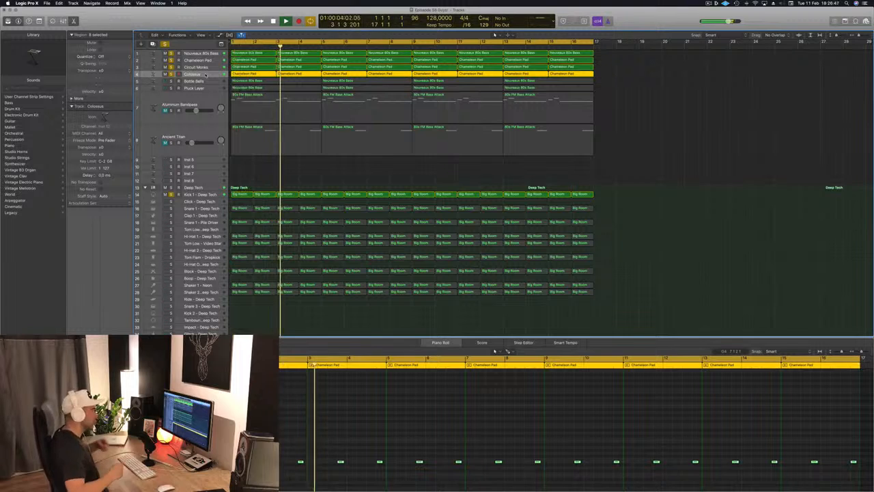
pyautogui.click(172, 81)
pyautogui.click(190, 81)
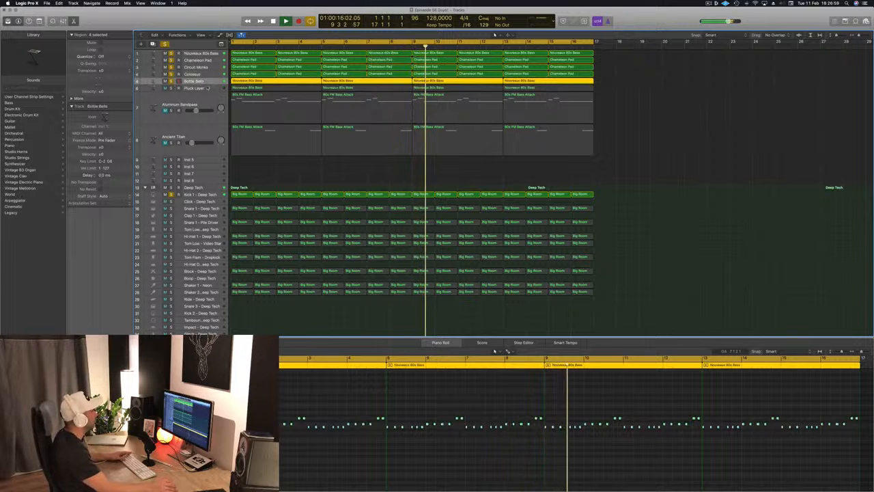
pyautogui.click(205, 88)
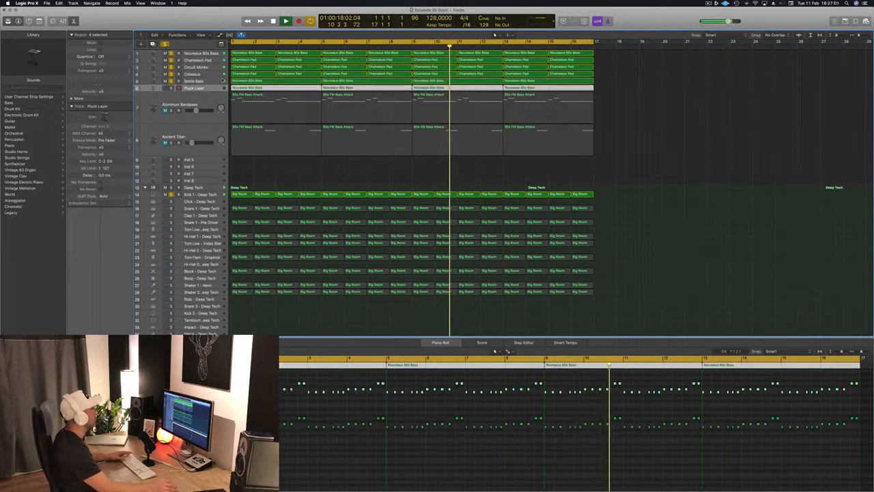
pyautogui.click(171, 89)
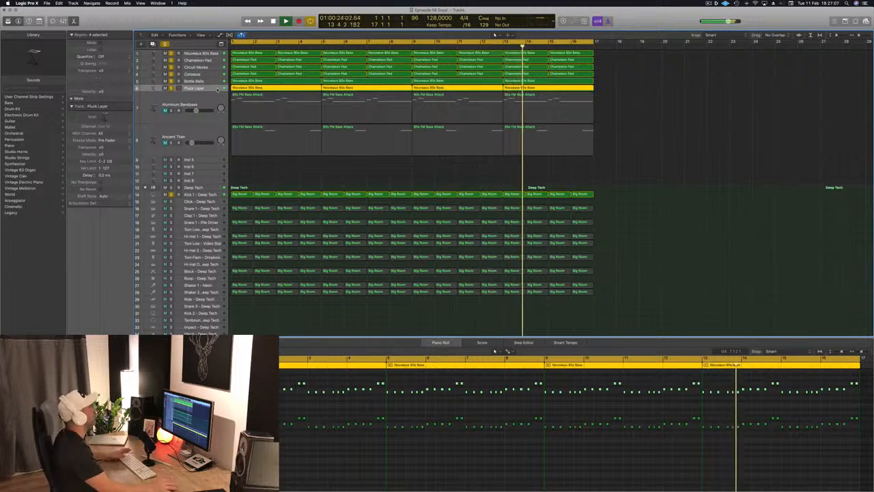
# Unmute the Aluminum Bandpass and Ancient Titan tracks and bring them into the soloed playback.
pyautogui.hscroll(1, 216, 88)
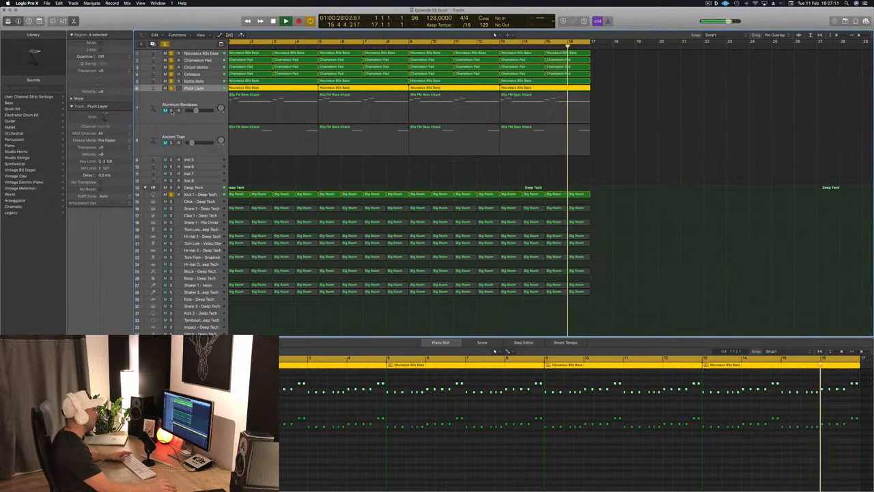
pyautogui.click(165, 110)
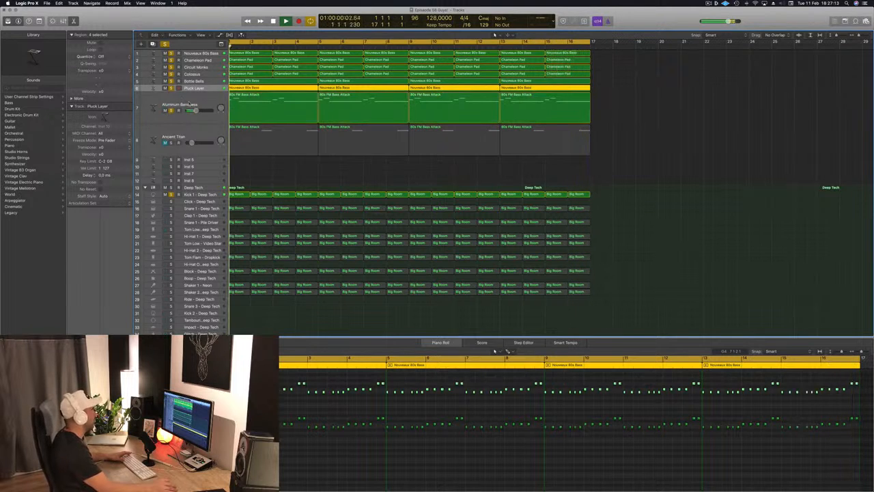
pyautogui.click(172, 103)
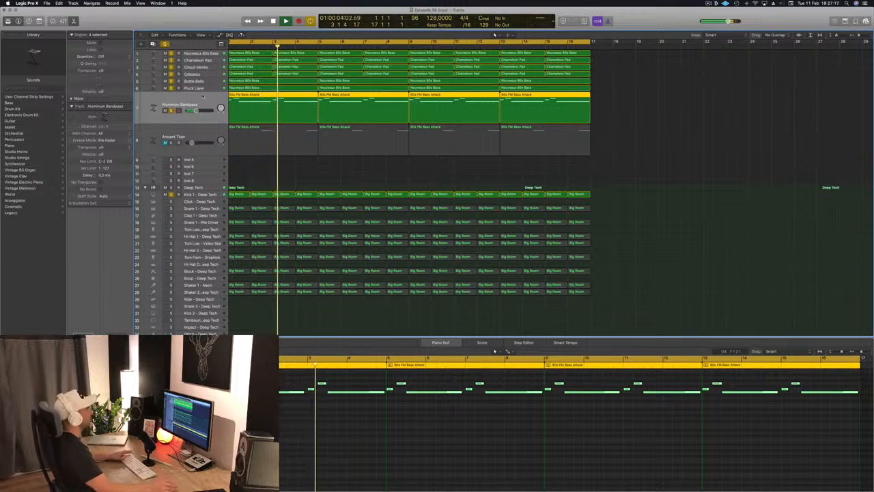
pyautogui.click(212, 136)
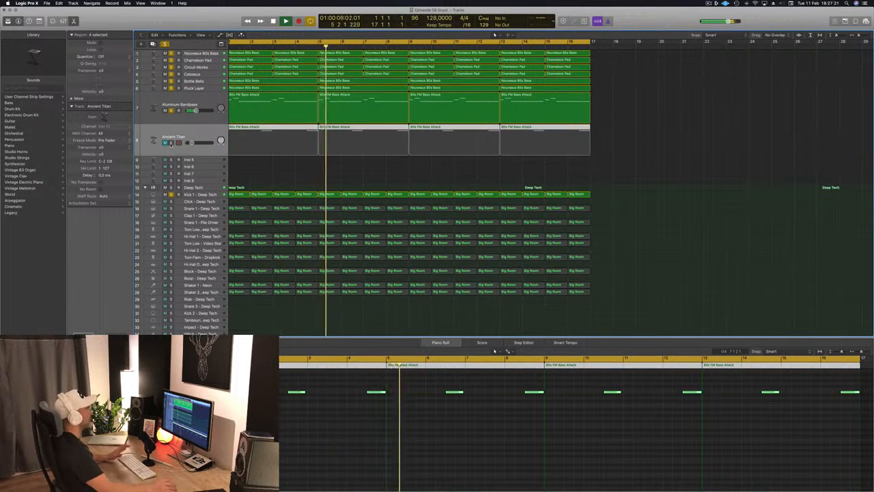
pyautogui.click(165, 142)
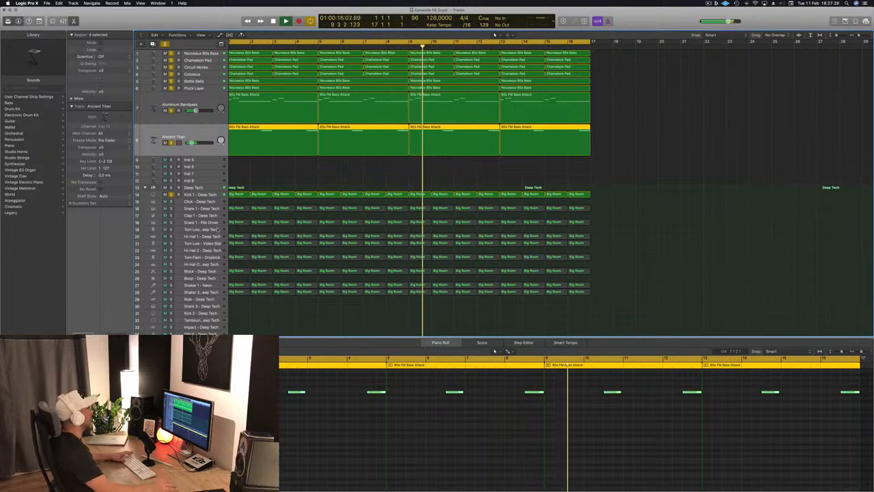
# Clear all track solos, deselect the regions, and play the full arrangement with all drums from bar 1.
pyautogui.press('space')
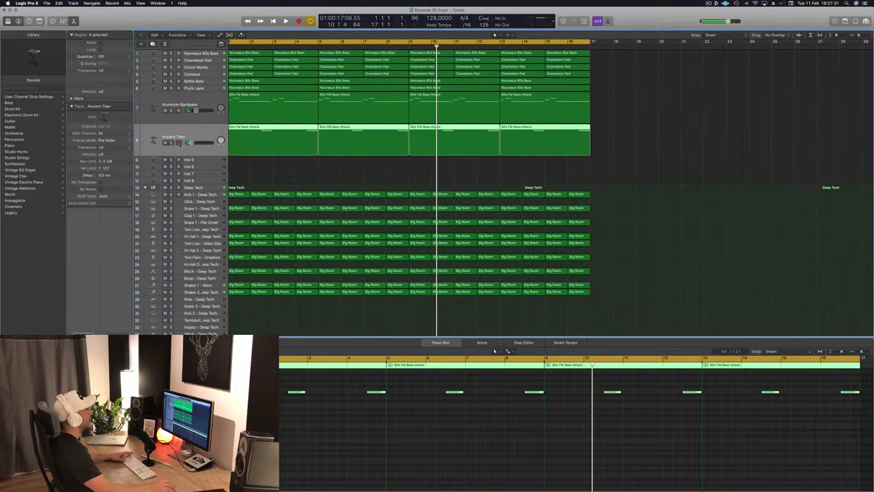
pyautogui.click(637, 166)
pyautogui.scroll(-1, 635, 166)
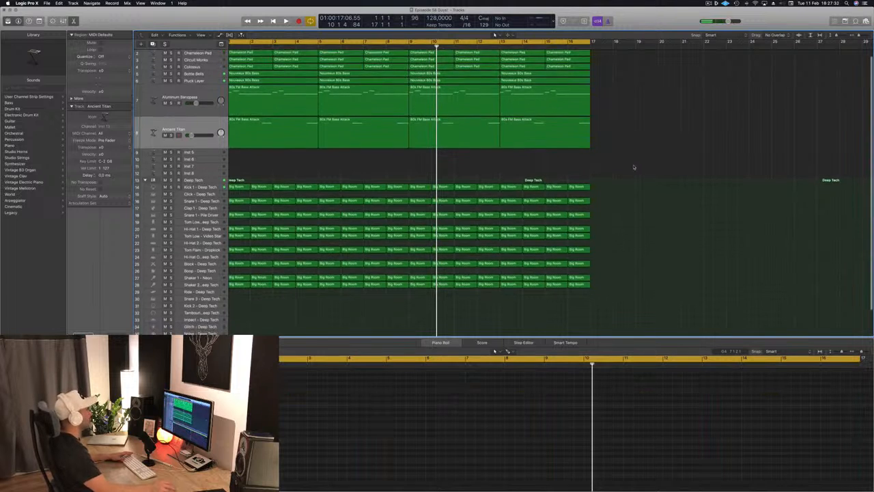
pyautogui.press('space')
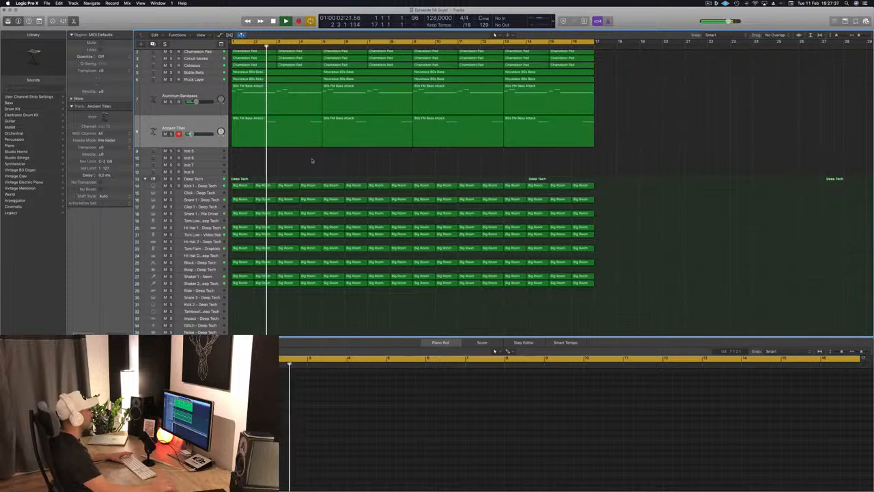
# Stop playback, solo the Tom Low - Video Star track from bar 1, and add Tom Flam - Dropkick to the solo.
pyautogui.scroll(1, 312, 162)
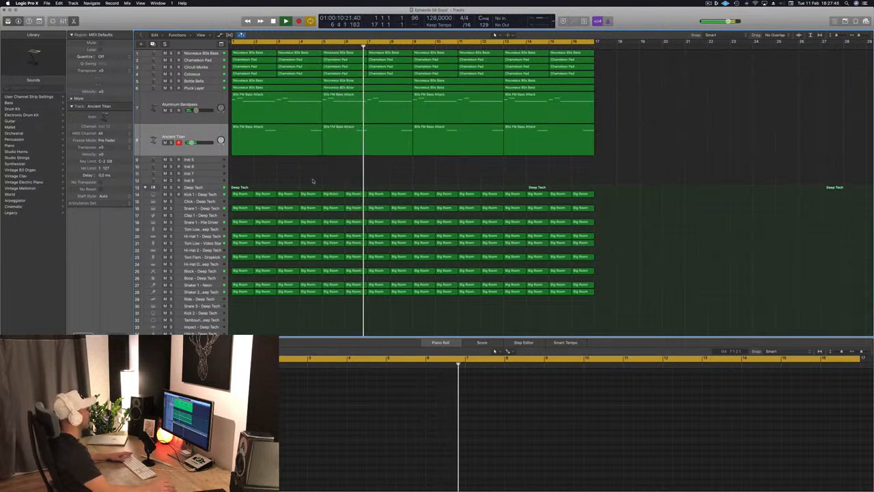
pyautogui.press('space')
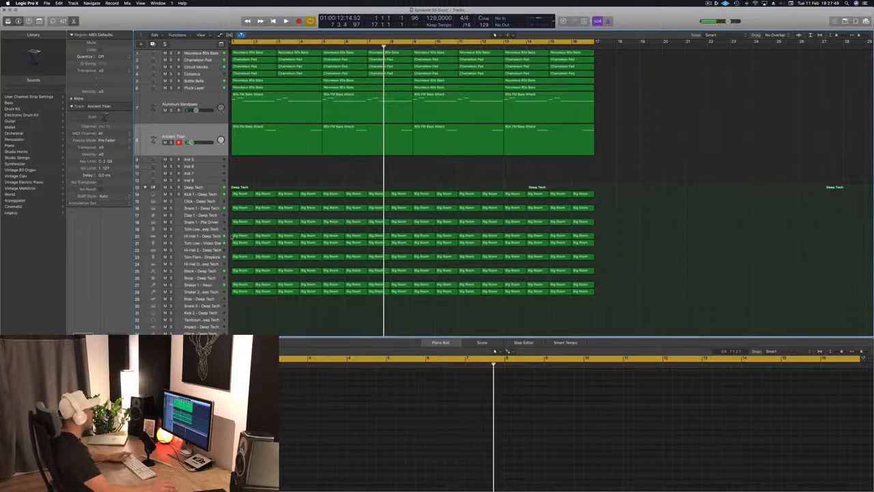
pyautogui.click(171, 244)
pyautogui.press('Return')
pyautogui.press('space')
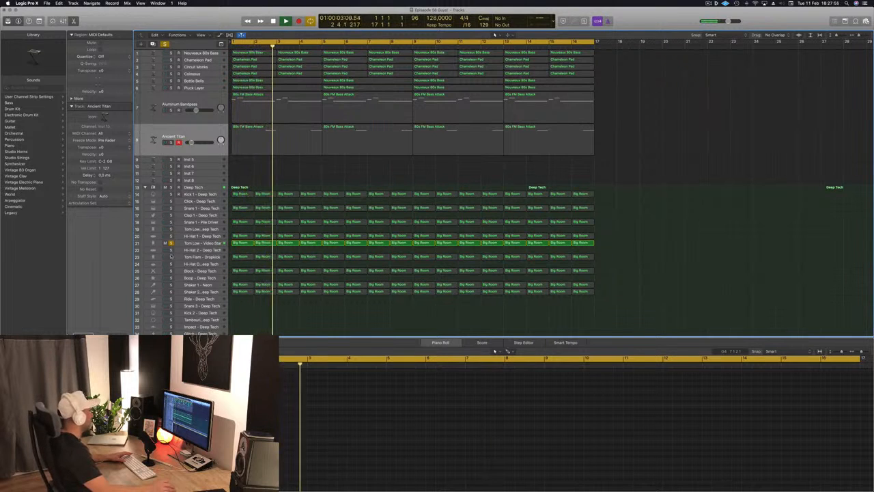
pyautogui.click(170, 256)
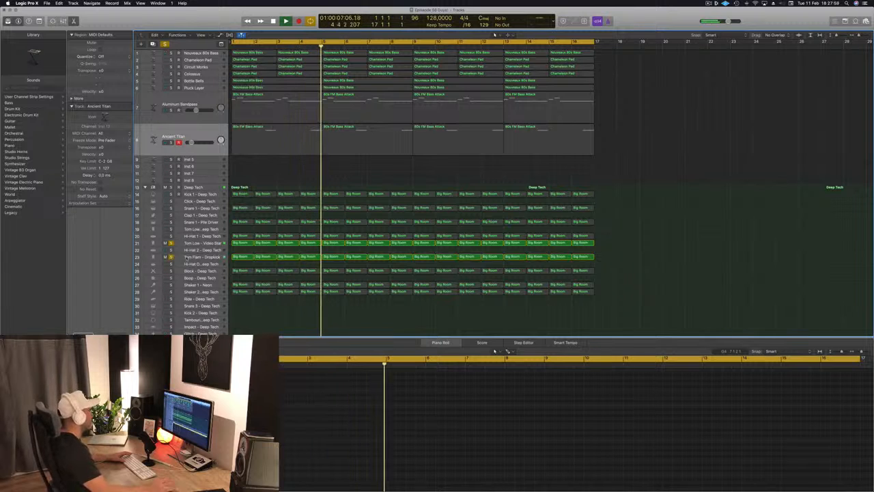
pyautogui.click(186, 256)
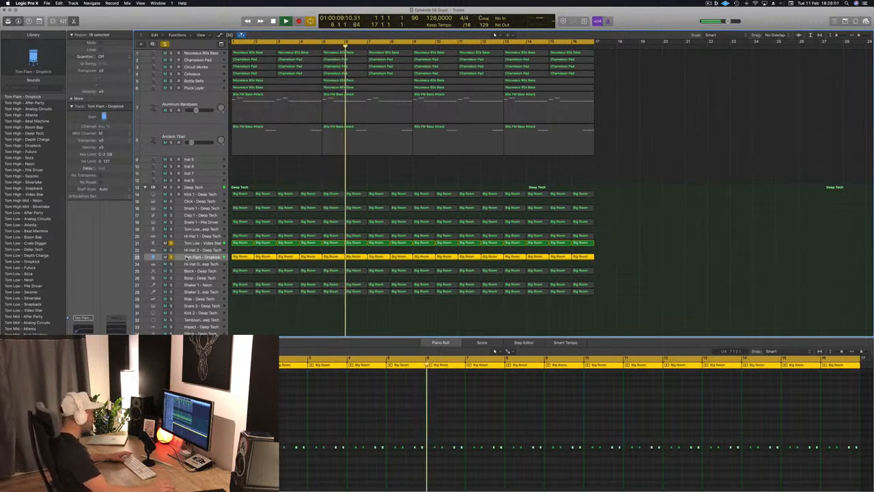
# Add the Block, Shaker 1 - Neon and Shaker 2 tracks one by one to the soloed playback.
pyautogui.click(170, 271)
pyautogui.click(179, 272)
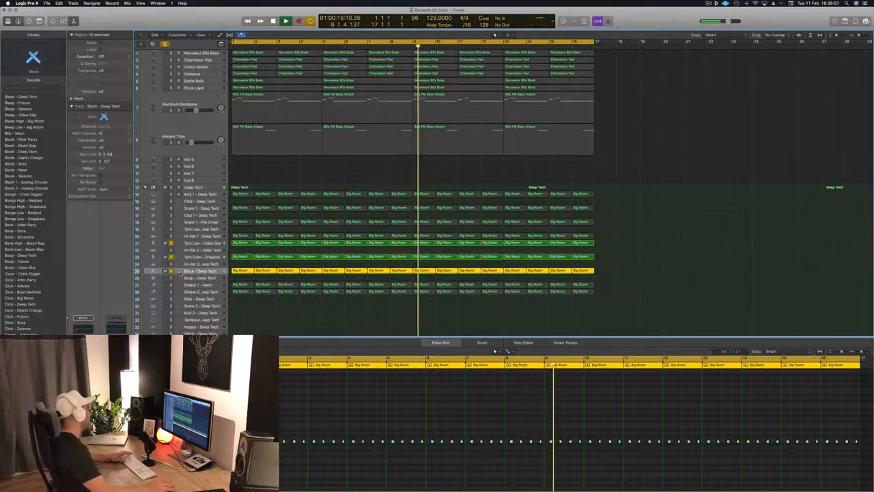
pyautogui.click(180, 284)
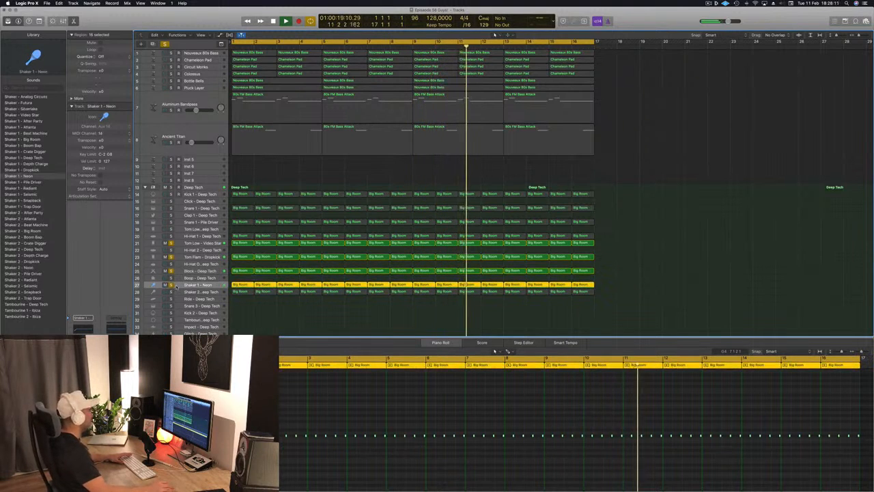
pyautogui.click(180, 291)
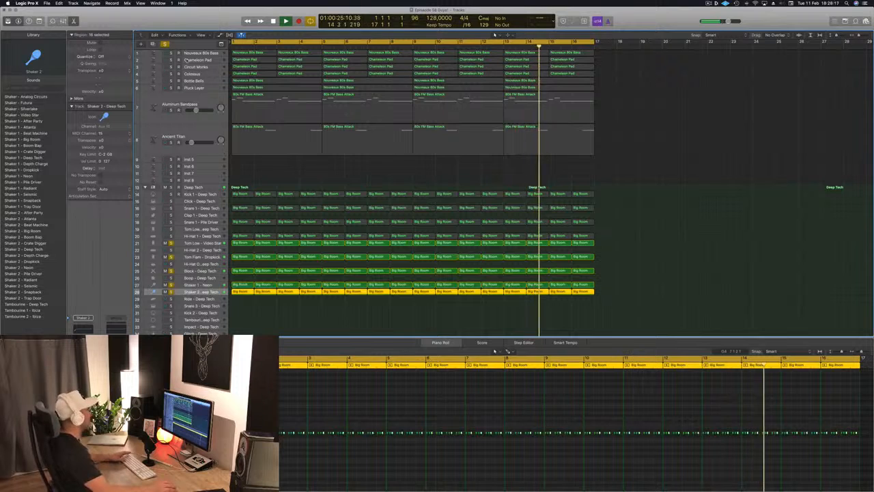
# Clear all solos, deselect the shaker regions, and restart the full arrangement from bar 1.
pyautogui.click(687, 172)
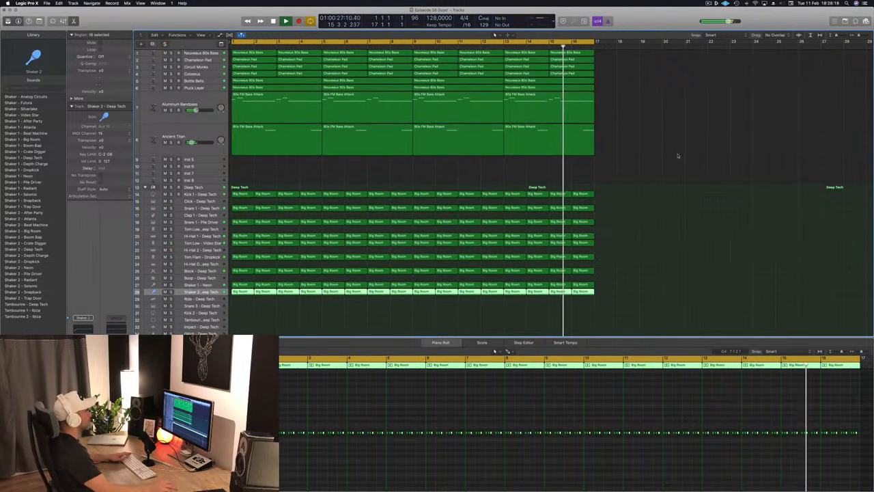
pyautogui.press('space')
pyautogui.hscroll(-3, 645, 153)
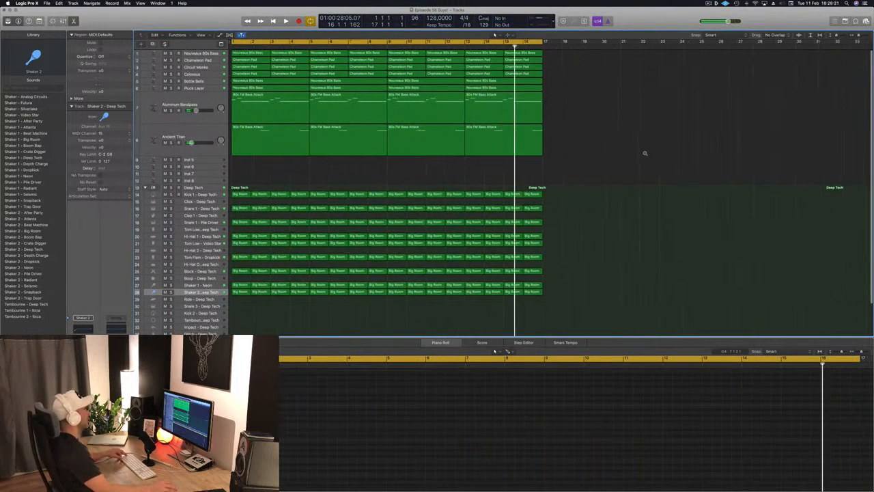
pyautogui.hscroll(-3, 600, 160)
pyautogui.press('Return')
pyautogui.press('space')
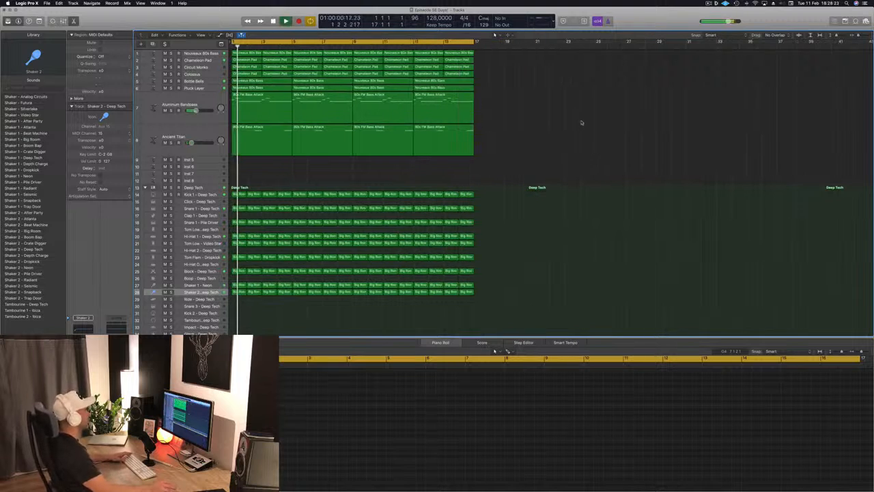
# Show the secondary time ruler above the tracks and restart playback.
pyautogui.click(202, 35)
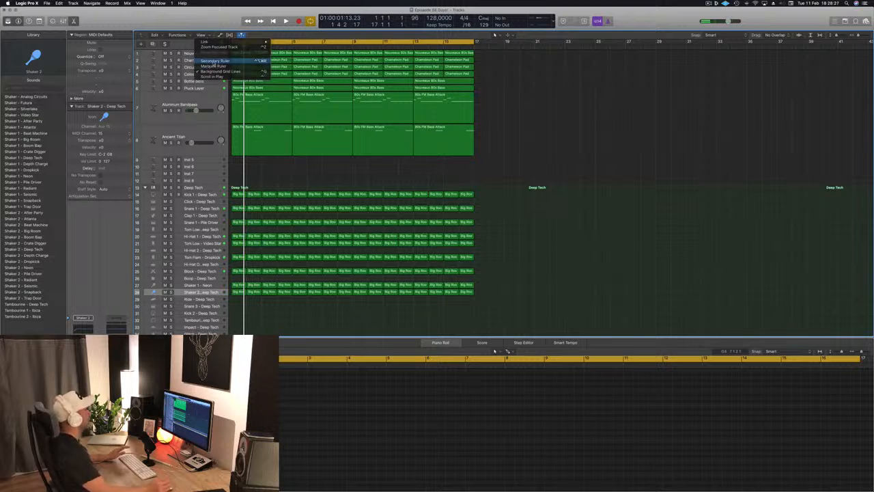
pyautogui.click(215, 61)
pyautogui.press('space')
pyautogui.press('space')
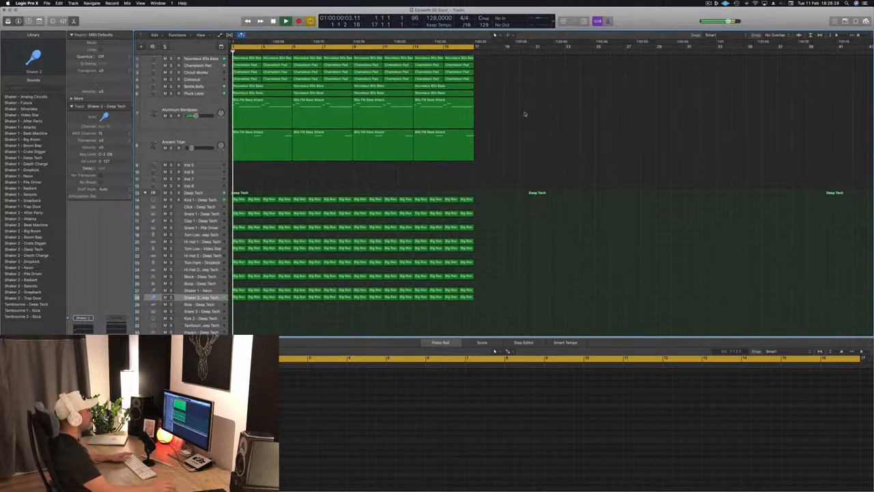
# Repeat all arrangement regions until they fill 64 bars, then deselect them.
pyautogui.press('super+r')
pyautogui.press('super+r')
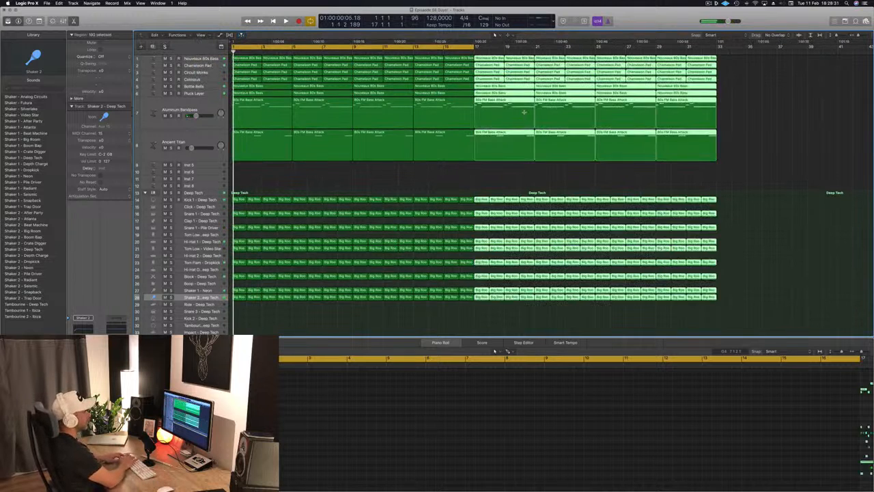
pyautogui.click(400, 176)
pyautogui.press('space')
pyautogui.keyDown('ctrl'); pyautogui.keyDown('alt'); pyautogui.click(377, 177); pyautogui.keyUp('alt'); pyautogui.keyUp('ctrl')
pyautogui.press('space')
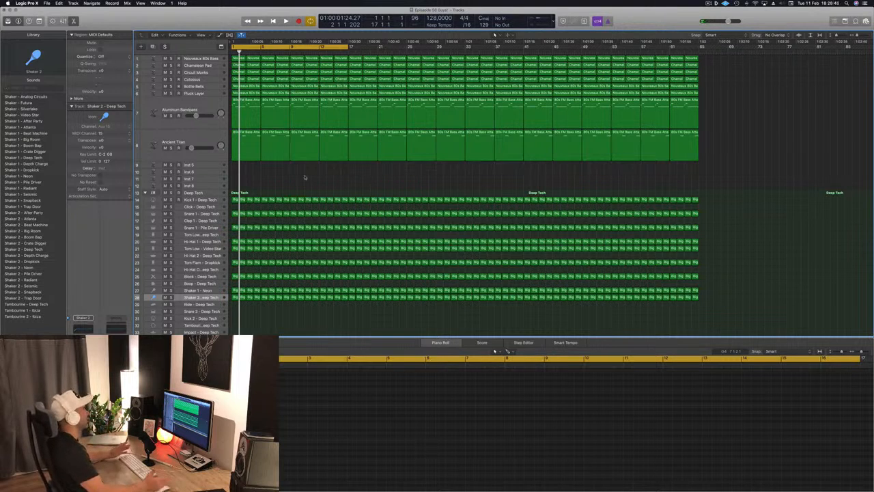
# Play the extended arrangement from bar 1 and mute the Aluminum Bandpass track to hear the mix without it.
pyautogui.press('Return')
pyautogui.press('space')
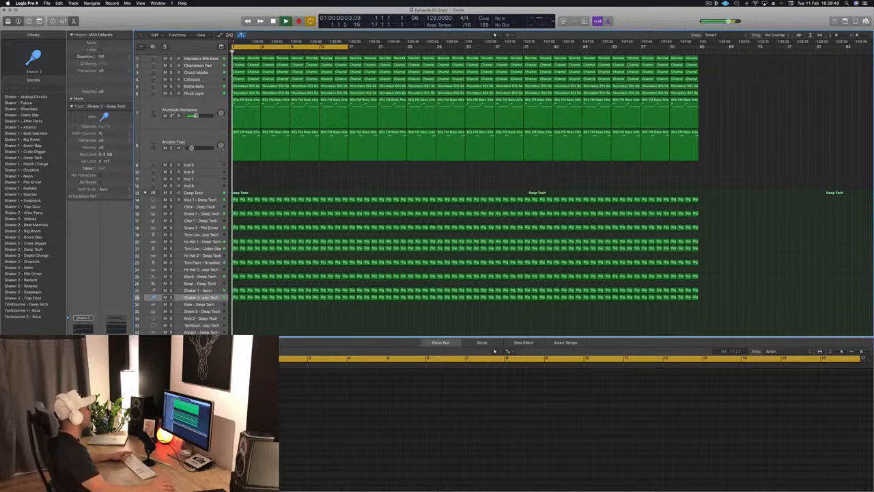
pyautogui.click(165, 116)
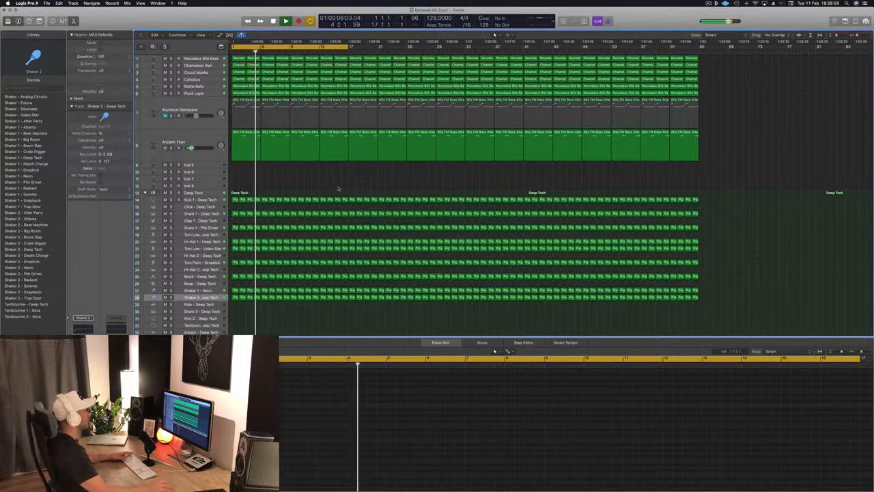
pyautogui.press('space')
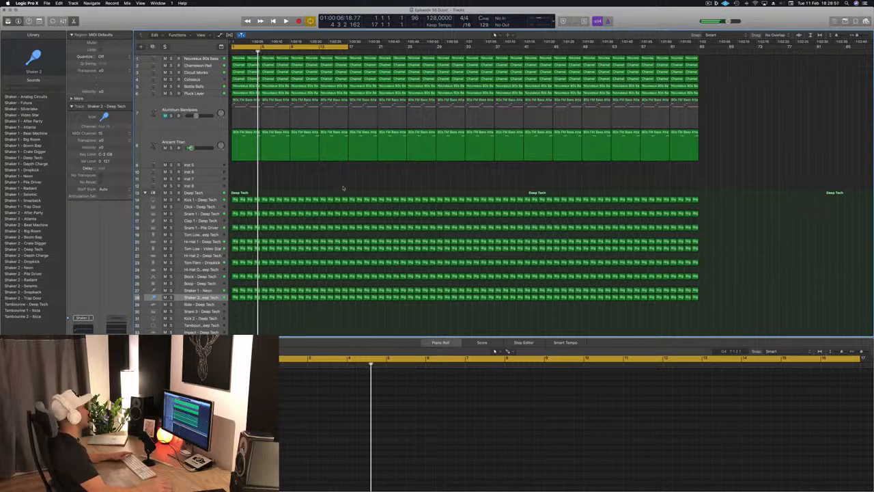
pyautogui.press('space')
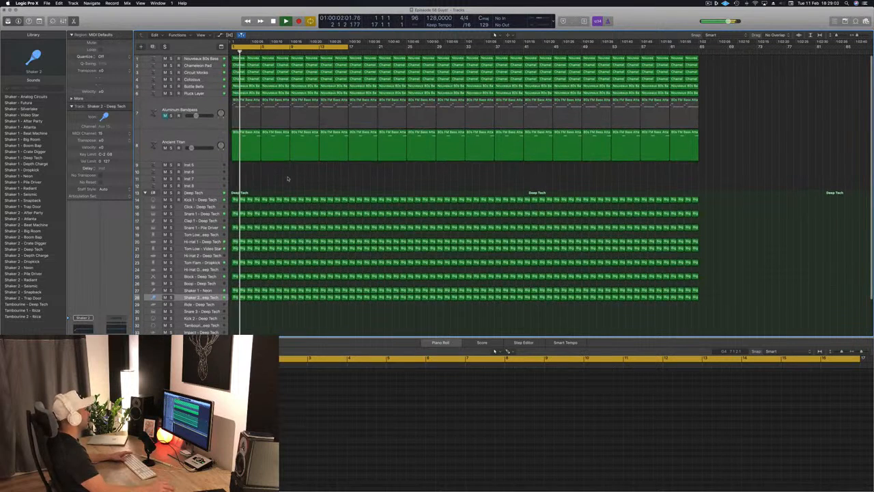
pyautogui.press('space')
# Open the Multipressor on the Deep Tech drum track, review its four bands during playback, and close it.
pyautogui.click(199, 192)
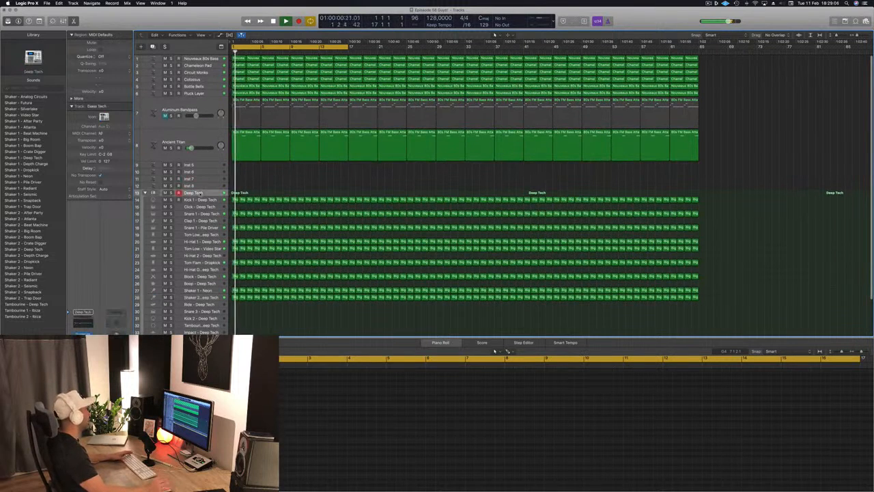
pyautogui.press('space')
pyautogui.press('space')
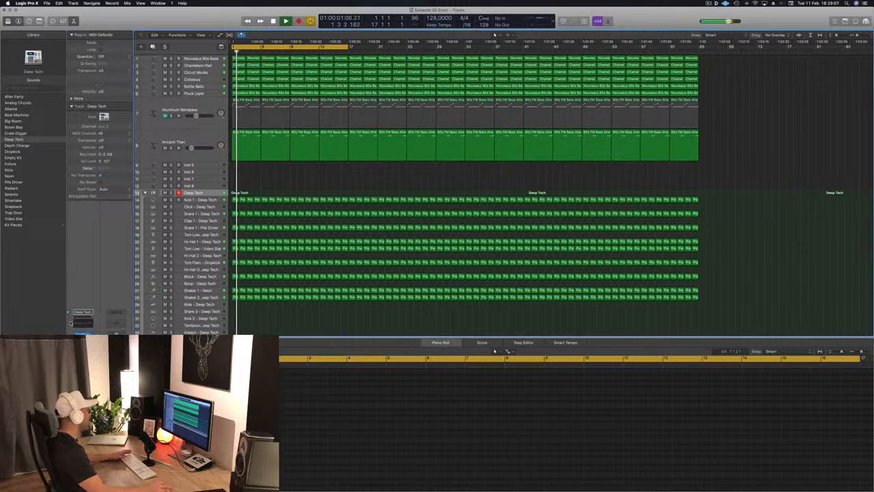
pyautogui.click(83, 354)
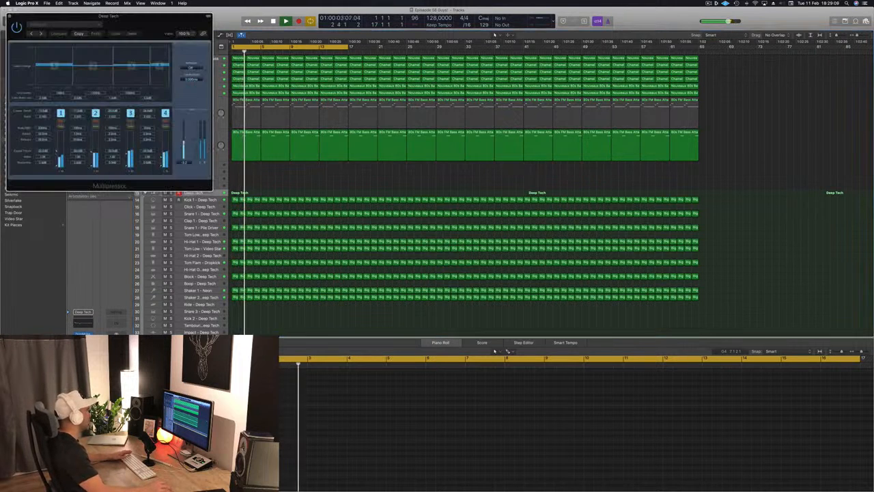
pyautogui.moveTo(147, 26); pyautogui.dragTo(318, 82)
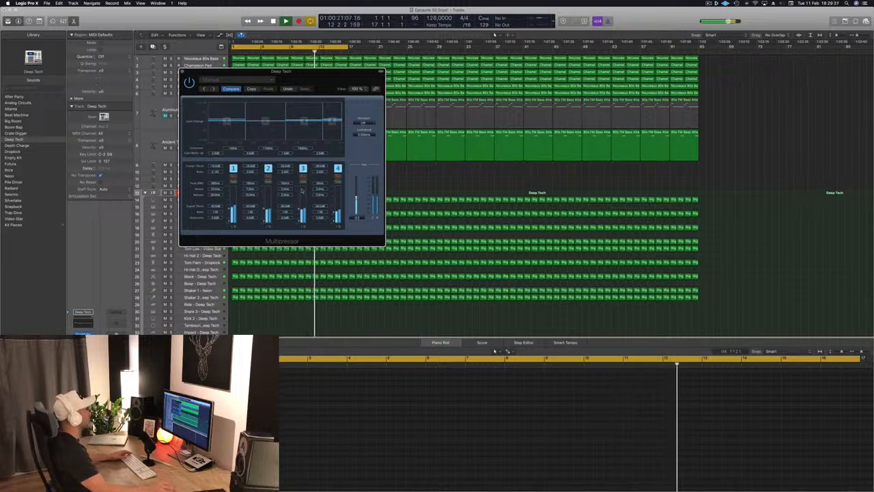
pyautogui.moveTo(324, 80); pyautogui.dragTo(359, 92)
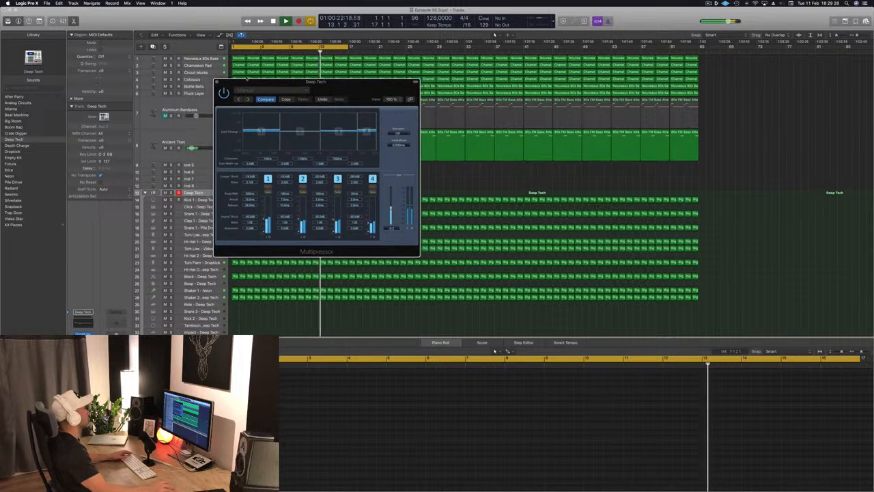
pyautogui.click(217, 83)
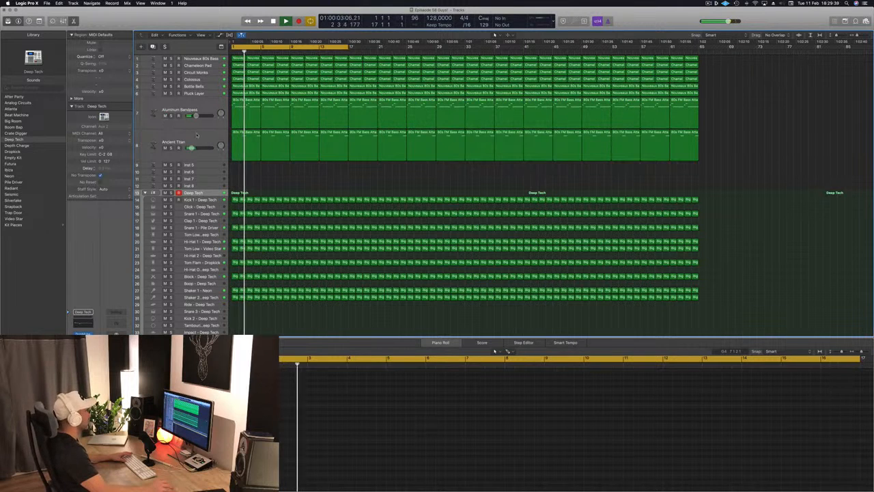
# Add a new instrument track below Ancient Titan, copy the first 80s FM Bass Attack region onto it, and play it back briefly.
pyautogui.click(196, 135)
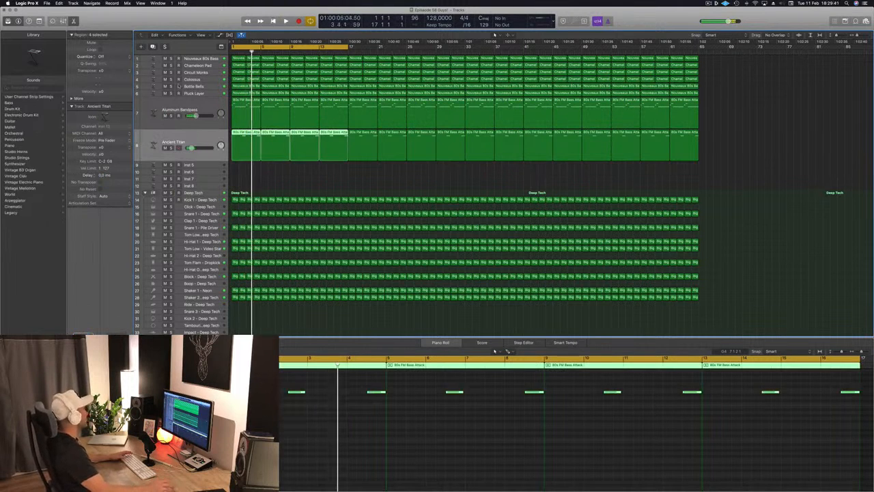
pyautogui.press('alt+super+s')
pyautogui.moveTo(253, 147); pyautogui.dragTo(242, 179)
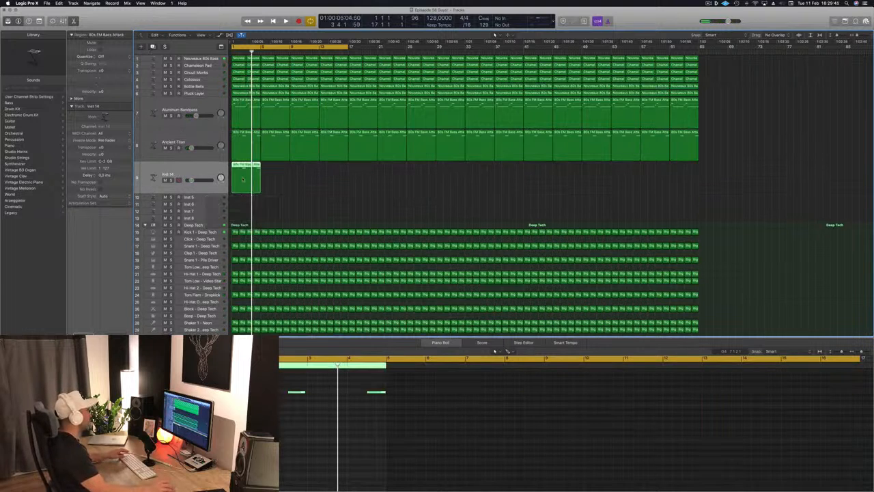
pyautogui.press('space')
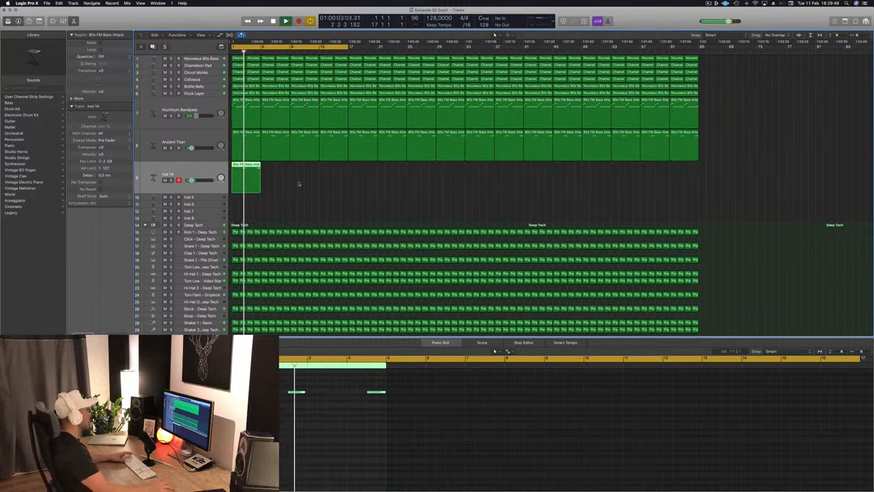
pyautogui.press('space')
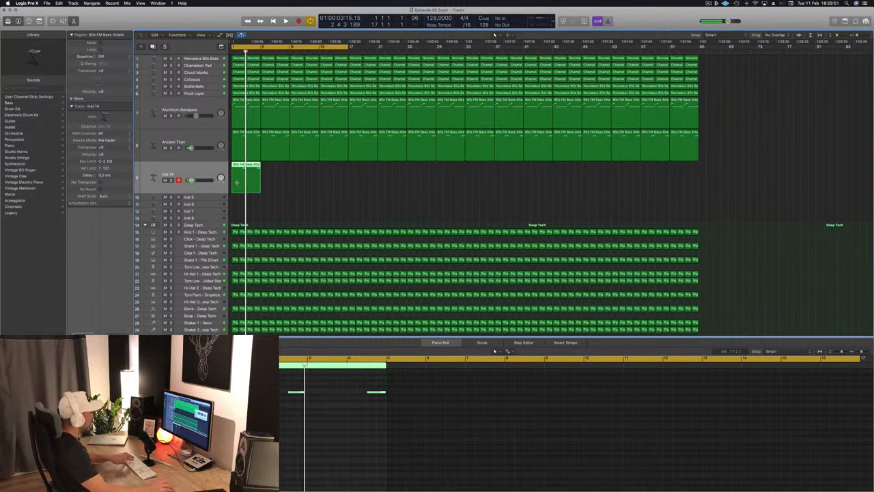
# Open Musical Typing and the new track's Alchemy synth, and load the Another New Adventure preset.
pyautogui.press('super+k')
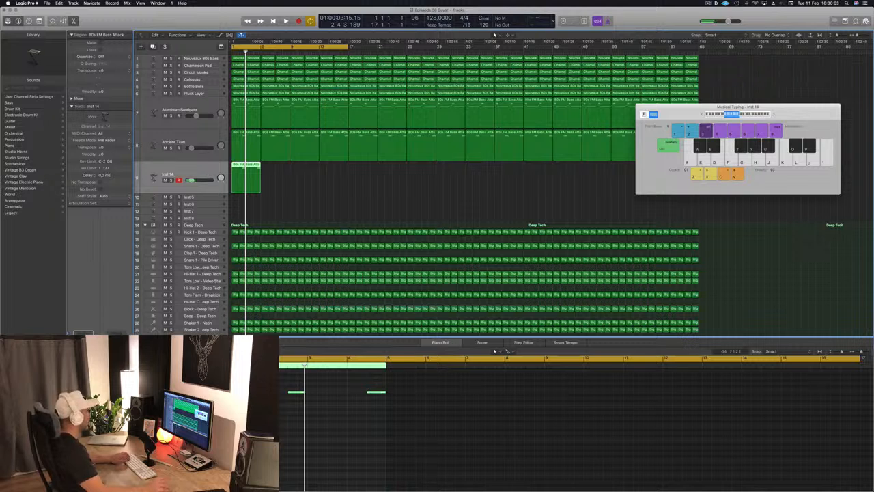
pyautogui.click(83, 362)
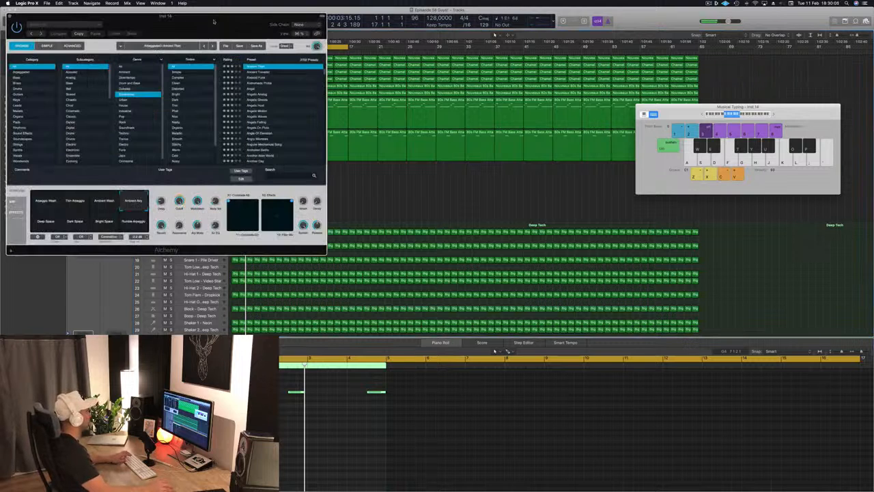
pyautogui.moveTo(223, 23); pyautogui.dragTo(579, 55)
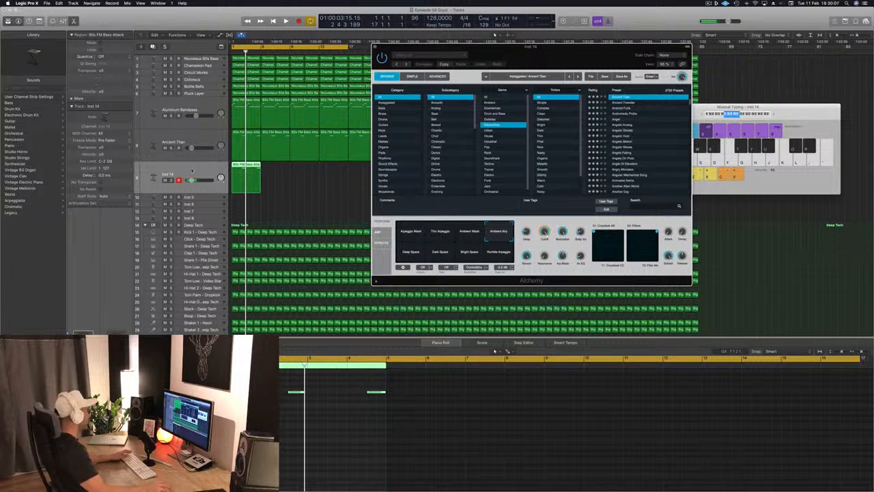
pyautogui.click(91, 362)
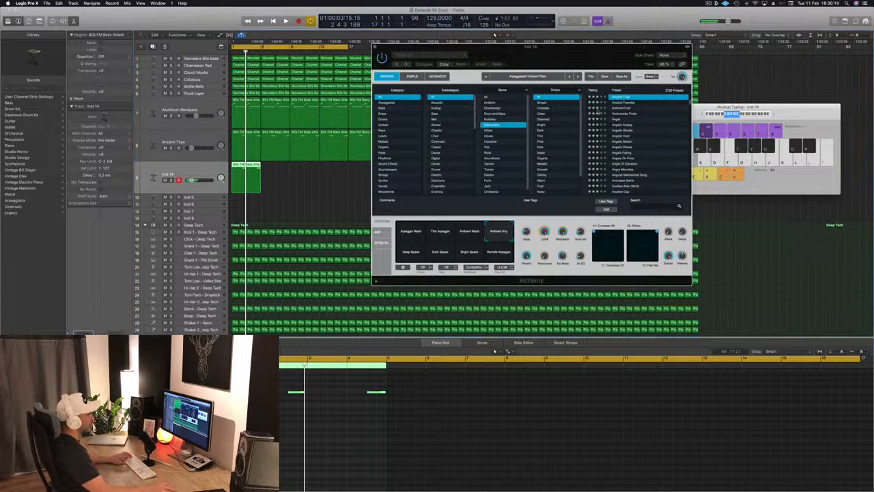
pyautogui.scroll(-2, 645, 144)
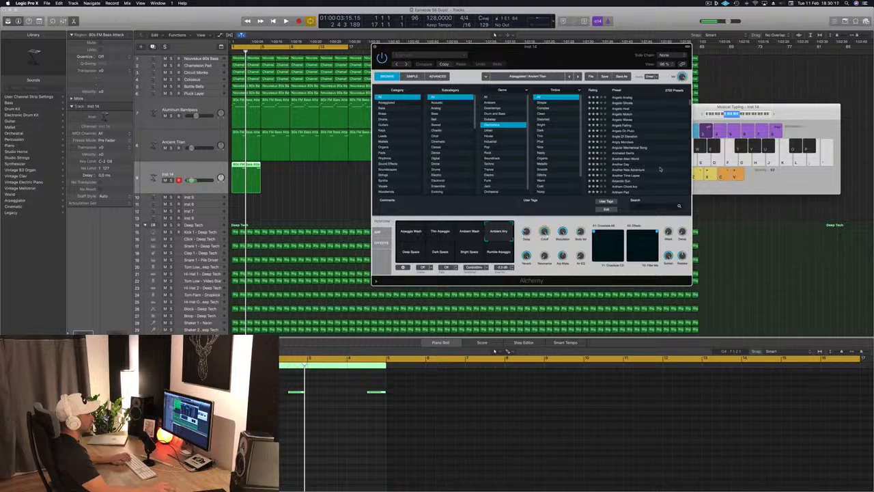
pyautogui.scroll(-2, 648, 160)
pyautogui.click(632, 151)
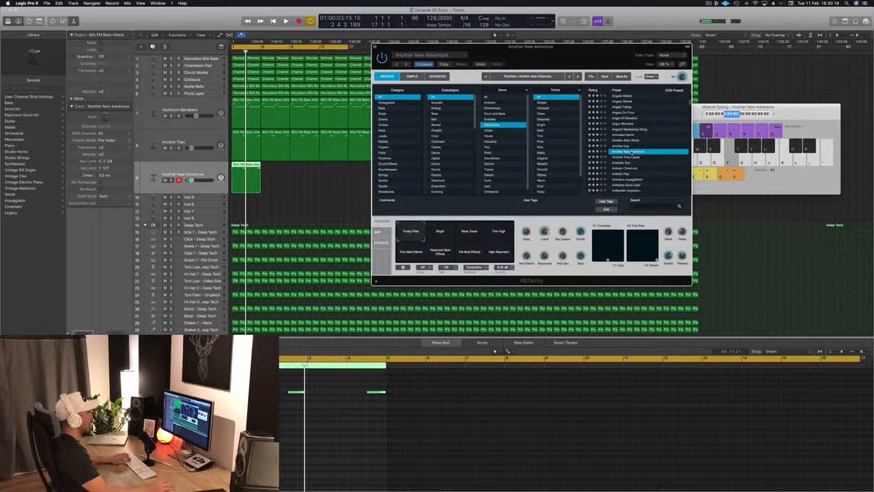
# Audition the Another Time-Lapse, Anthem Chord Arp and Antimatter Implosion presets in Alchemy, playing the copied region with the last one.
pyautogui.click(627, 158)
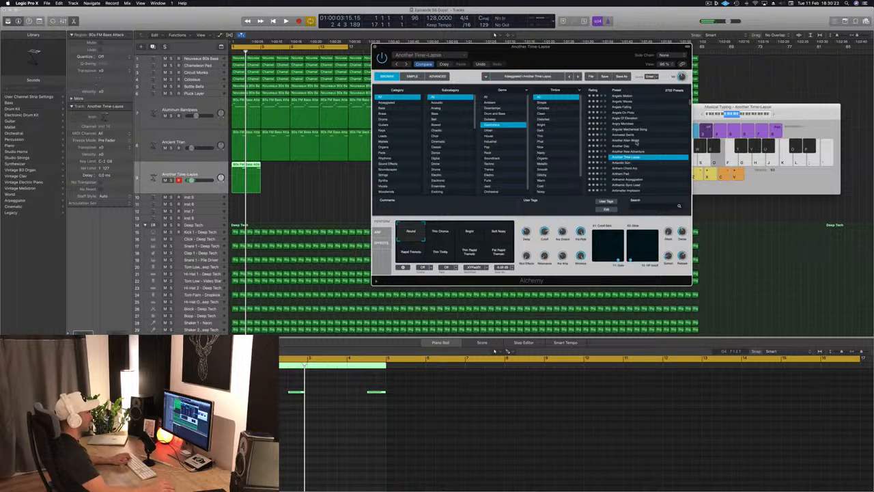
pyautogui.scroll(-1, 636, 157)
pyautogui.click(635, 156)
pyautogui.scroll(-3, 656, 150)
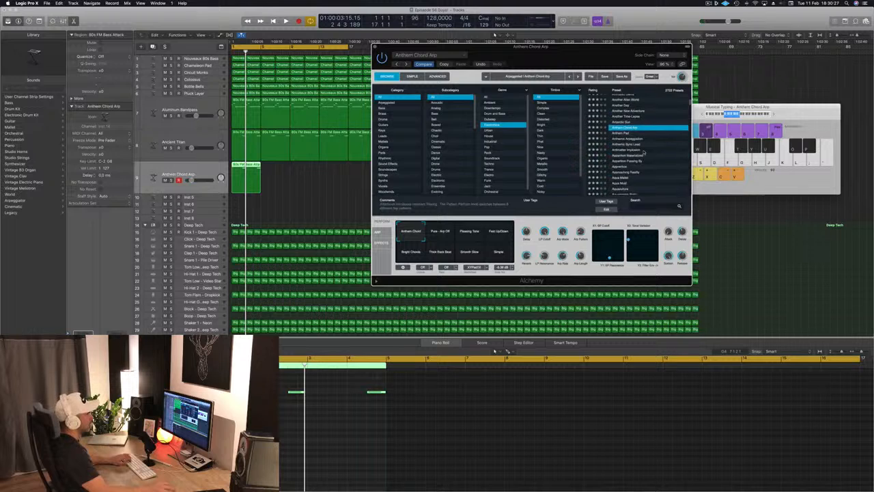
pyautogui.click(636, 151)
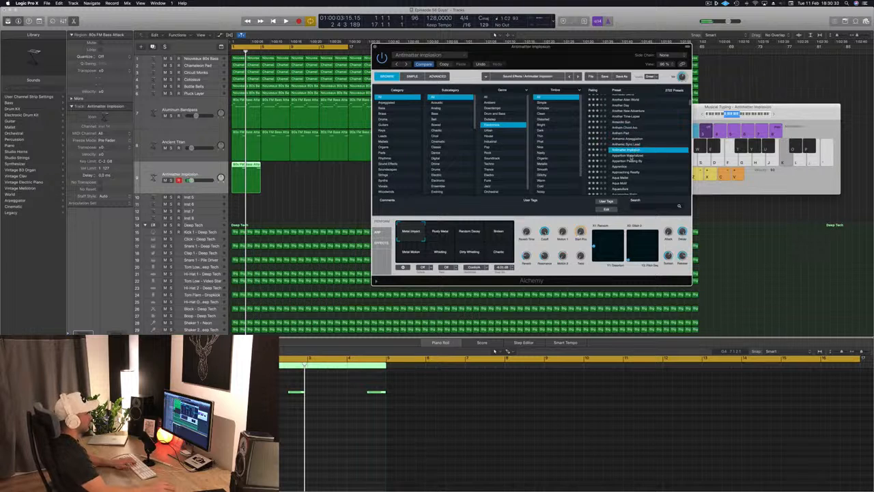
pyautogui.press('space')
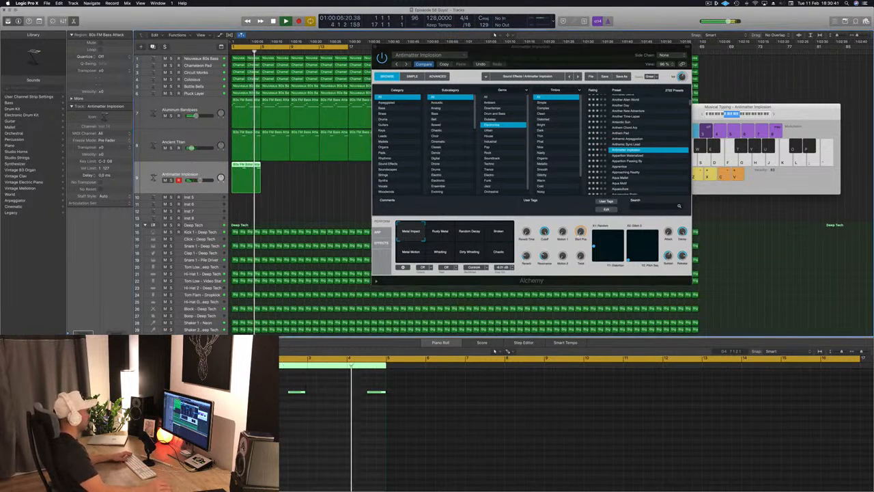
pyautogui.press('space')
# Delete the copied 80s FM Bass Attack region from the Antimatter Implosion track.
pyautogui.click(388, 405)
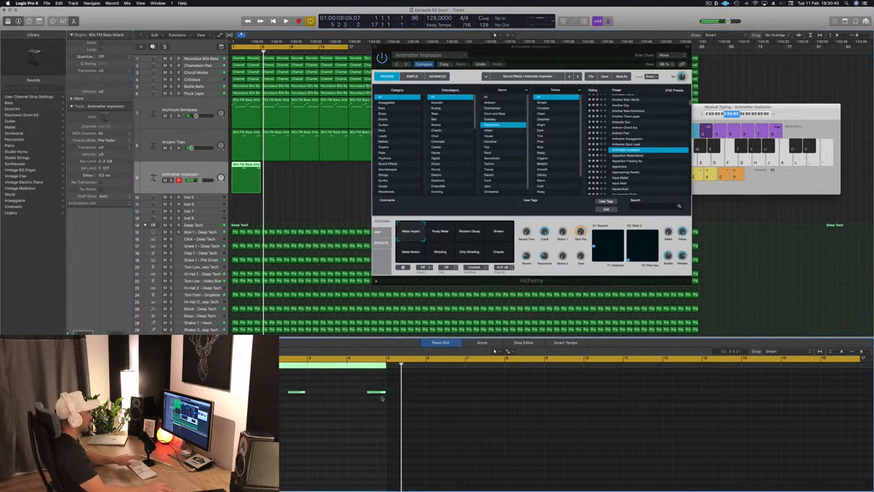
pyautogui.click(256, 177)
pyautogui.press('Delete')
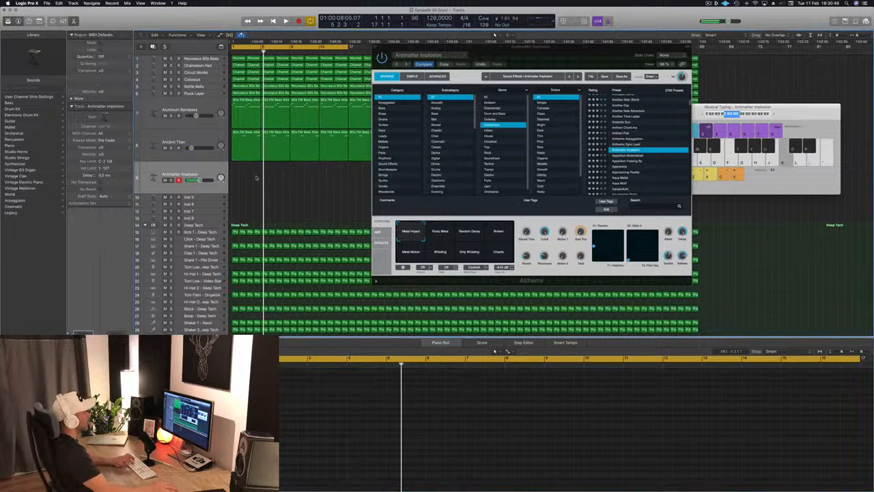
# Try further Alchemy presets on the new track, including Aqua Mallet and Aquaculture.
pyautogui.click(620, 176)
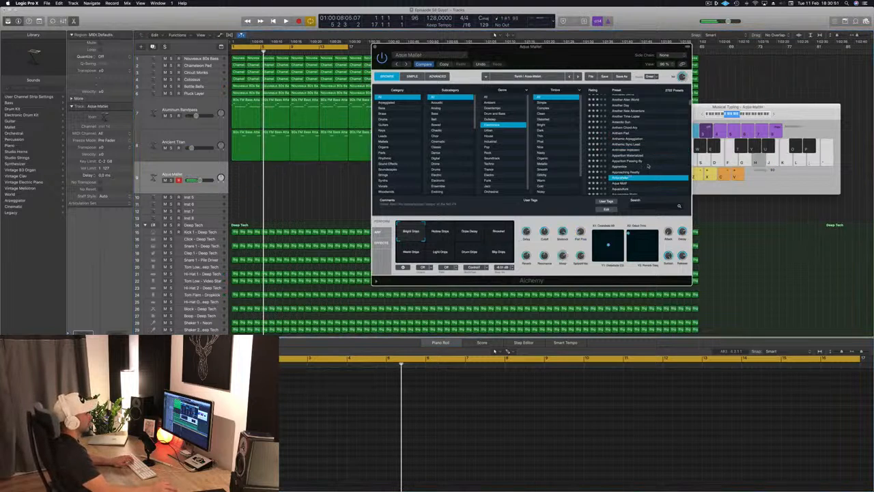
pyautogui.scroll(-2, 625, 161)
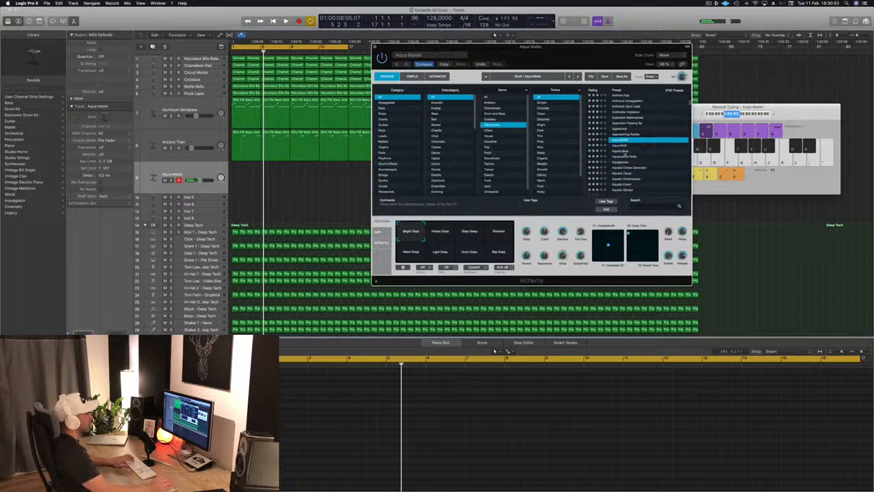
pyautogui.click(623, 151)
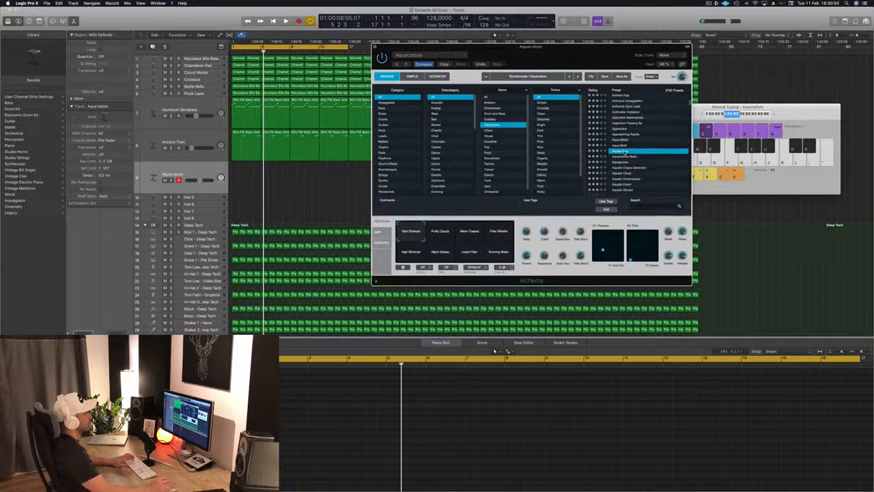
pyautogui.scroll(-5, 637, 146)
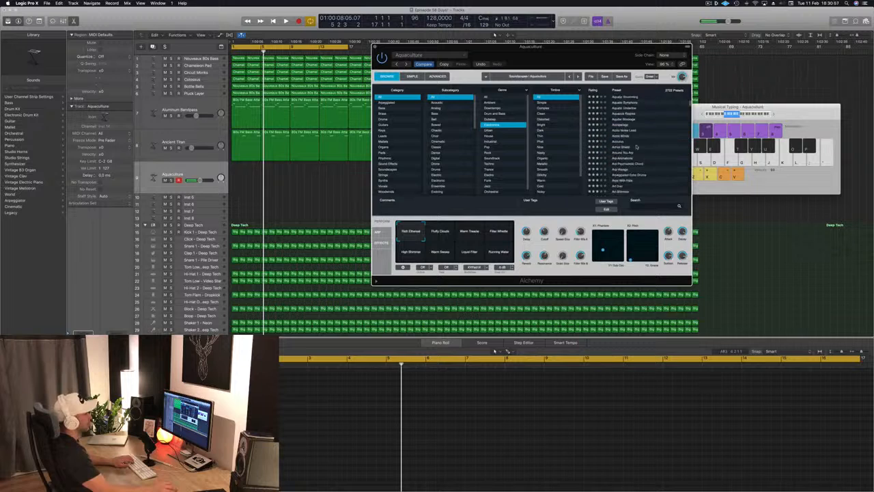
pyautogui.click(619, 153)
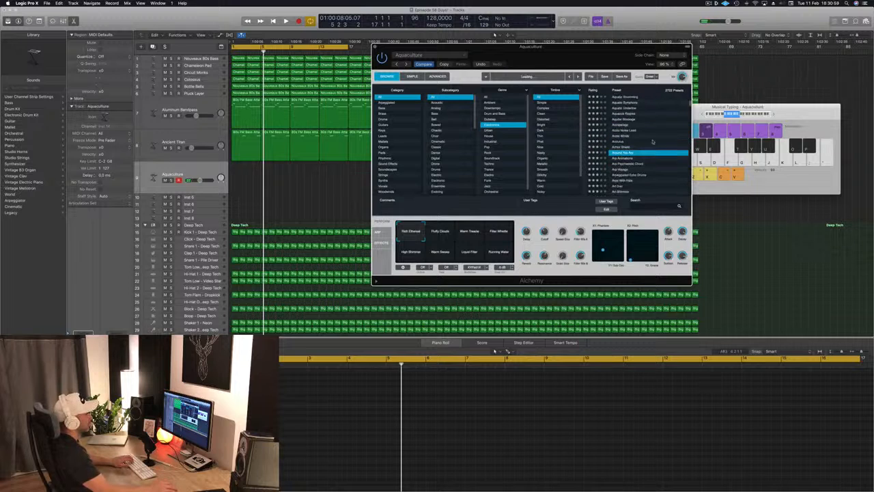
# Load the At the Beach preset in Alchemy and test notes with its Thick Fast Attack snapshot.
pyautogui.scroll(-4, 652, 143)
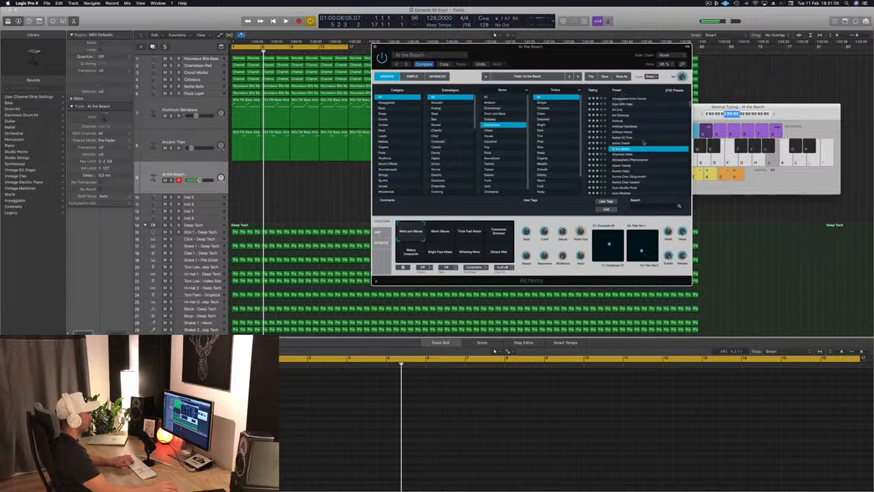
pyautogui.press('k')
pyautogui.click(447, 235)
pyautogui.click(469, 234)
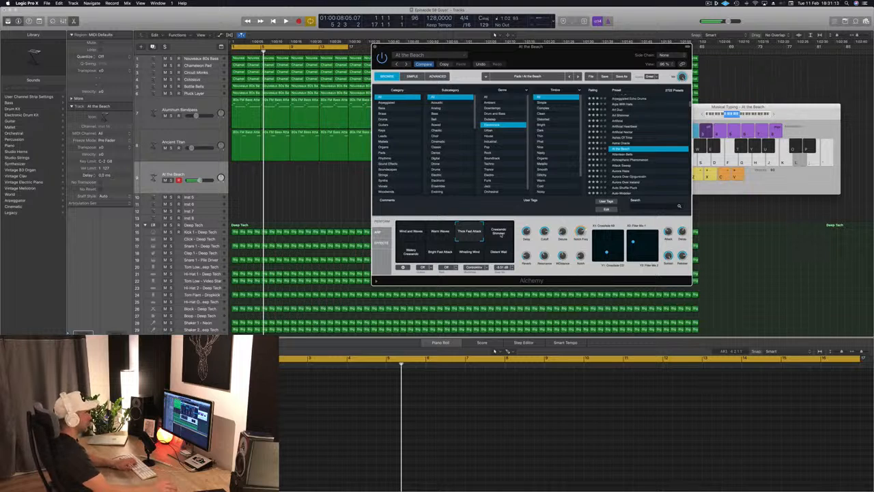
pyautogui.click(775, 115)
pyautogui.press('l')
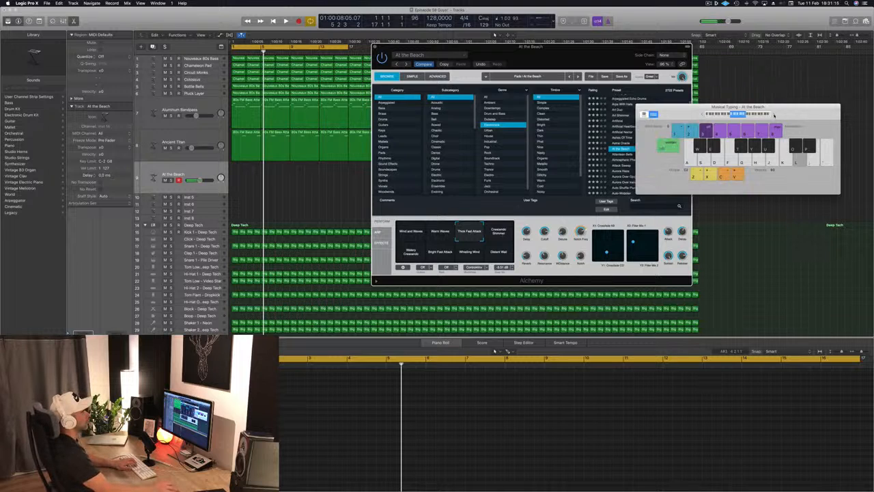
# Play the arrangement from bar 1 while comparing At the Beach snapshots, and choose Bright Fast Attack with an adjusted Musical Typing octave.
pyautogui.click(197, 171)
pyautogui.press('Return')
pyautogui.press('space')
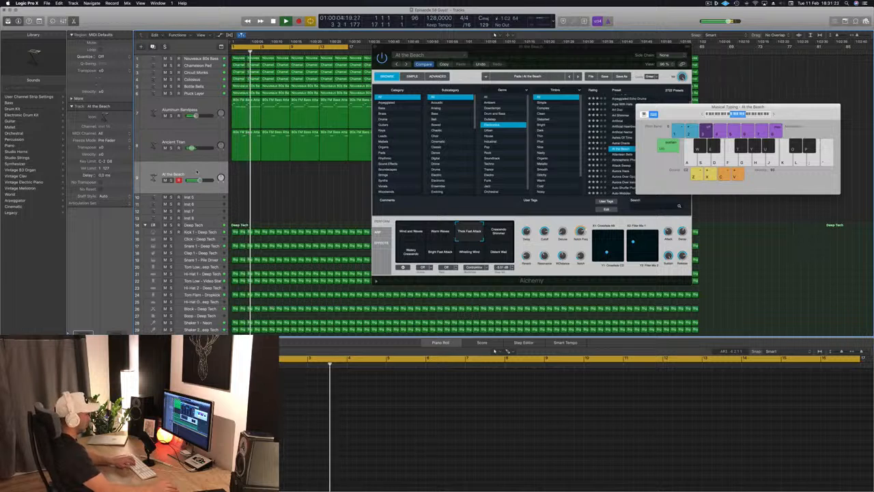
pyautogui.click(454, 236)
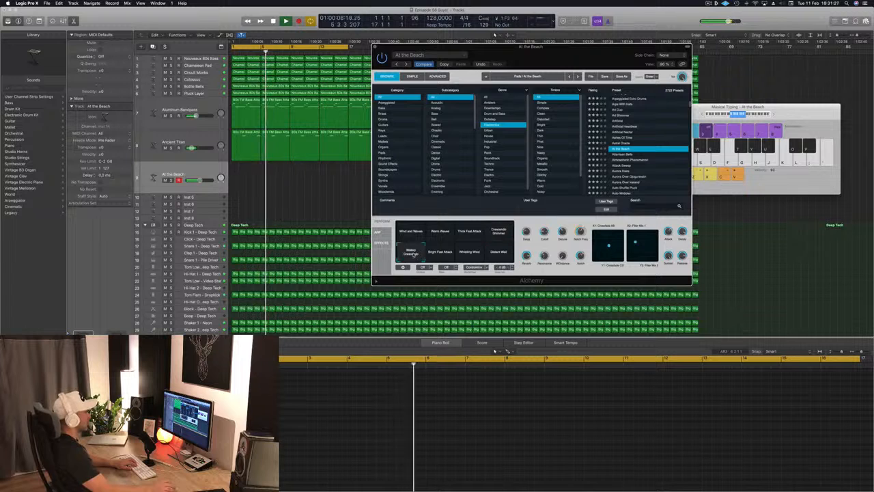
pyautogui.click(412, 252)
pyautogui.click(439, 252)
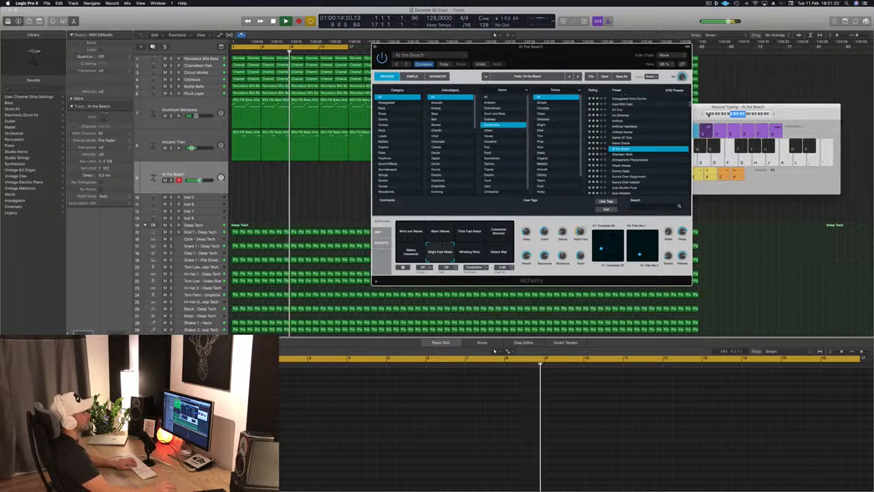
pyautogui.click(704, 114)
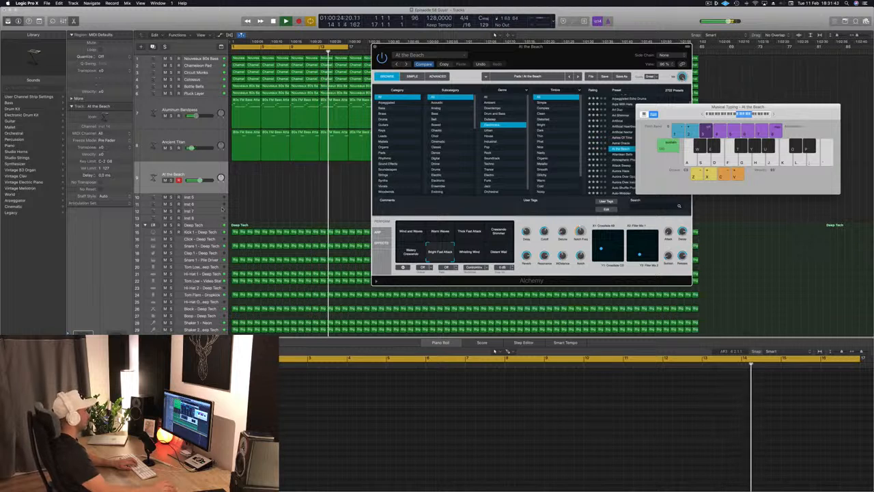
pyautogui.click(121, 297)
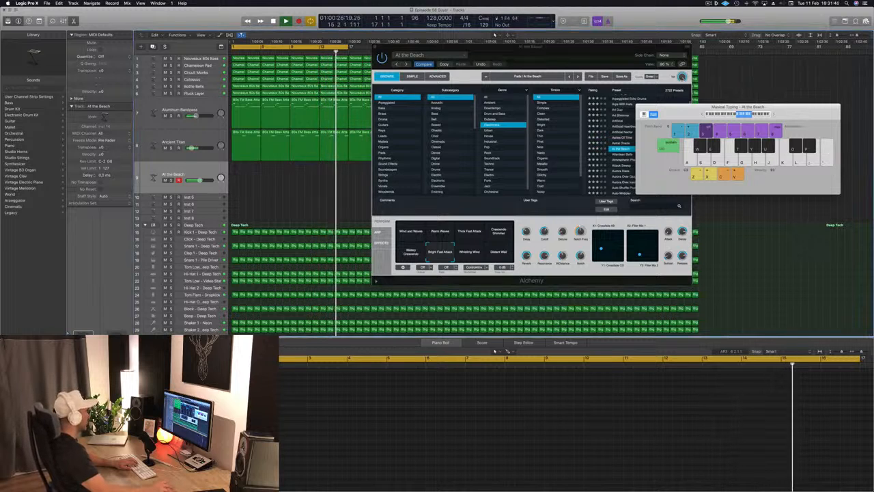
# Record a four-bar pattern of two alternating notes on the At the Beach track and move the region to bar 1.
pyautogui.press('j')
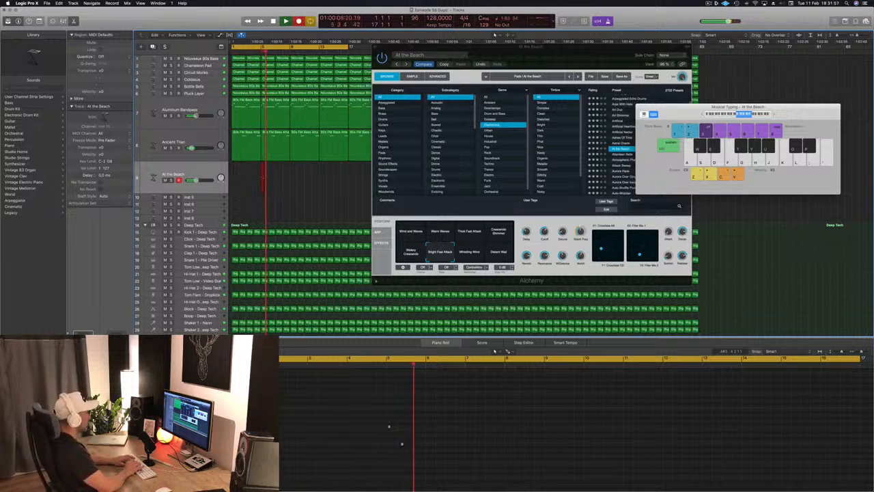
pyautogui.press('k')
pyautogui.press("'")
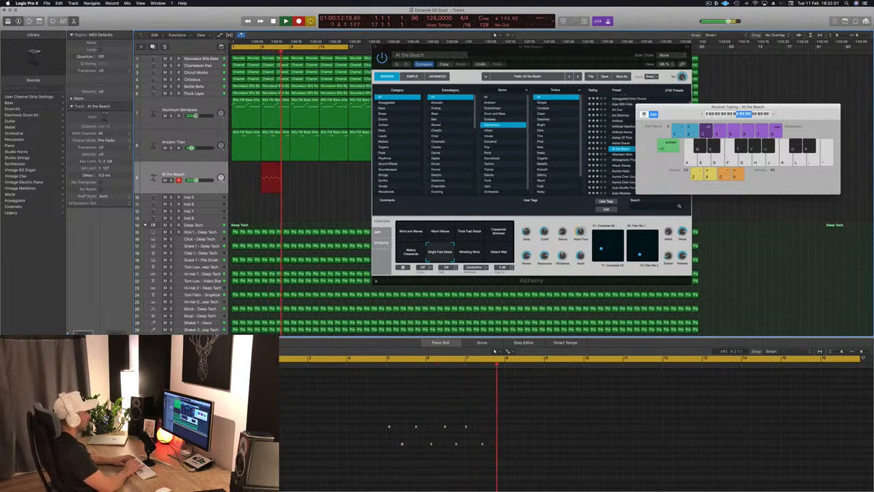
pyautogui.press("'")
pyautogui.press('k')
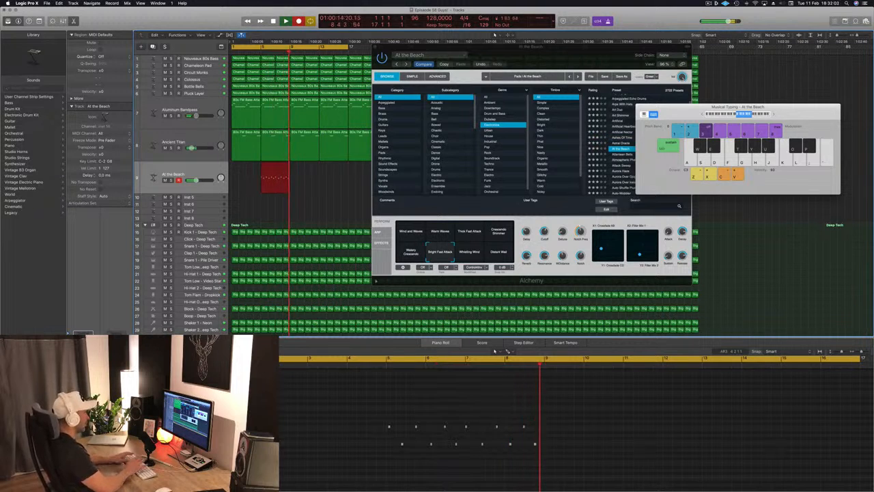
pyautogui.press('space')
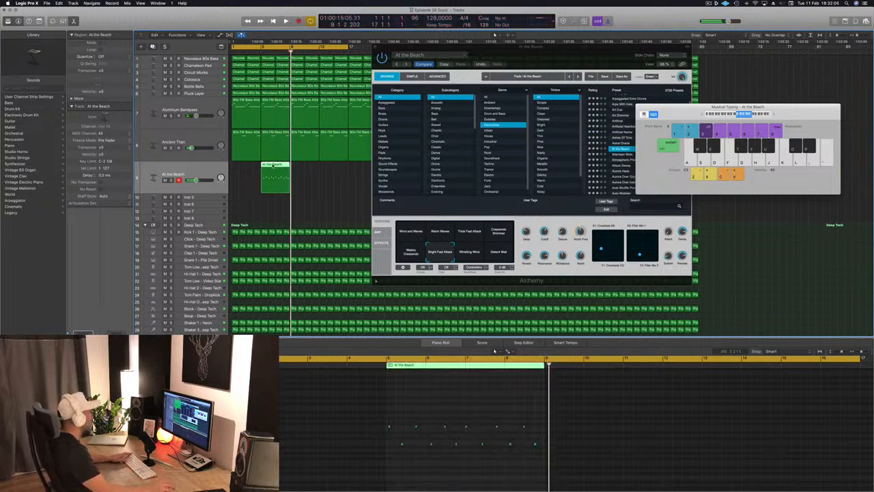
pyautogui.moveTo(263, 165); pyautogui.dragTo(233, 165)
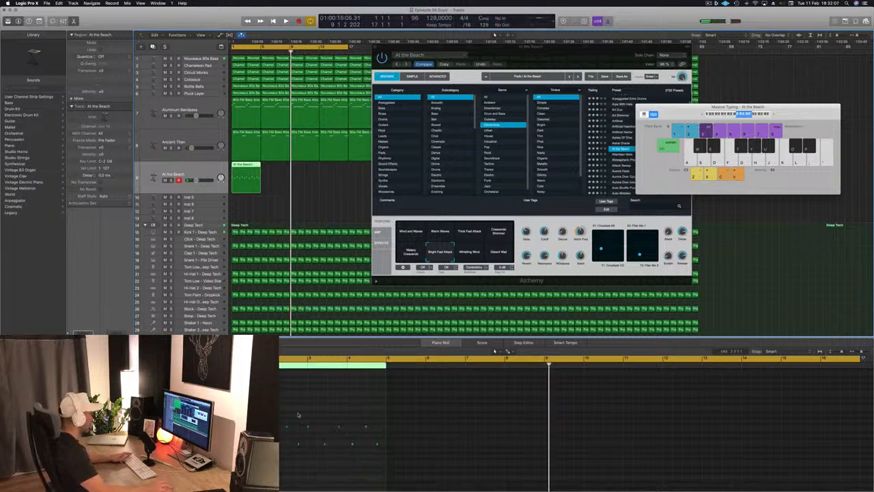
# Adjust the timing of the recorded At the Beach notes in the Piano Roll, shifting the lower bar 3 note slightly earlier during playback.
pyautogui.click(288, 415)
pyautogui.keyDown('ctrl'); pyautogui.keyDown('alt'); pyautogui.click(288, 414); pyautogui.keyUp('alt'); pyautogui.keyUp('ctrl')
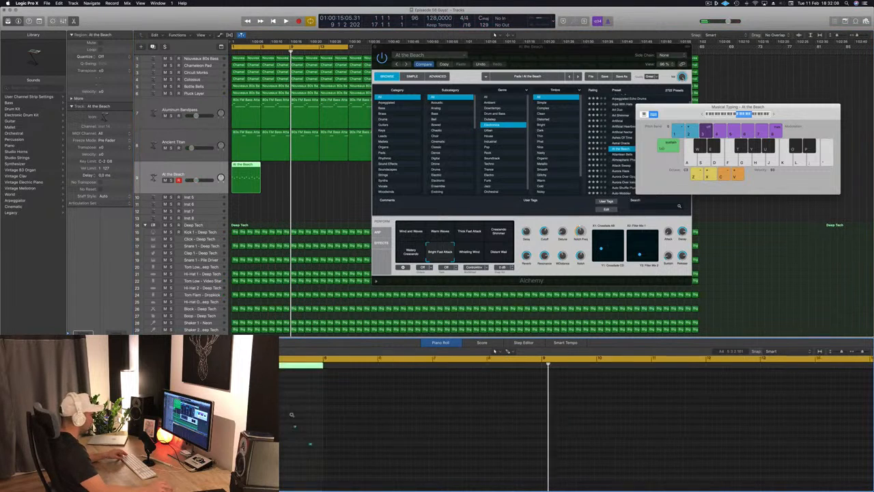
pyautogui.keyDown('ctrl'); pyautogui.keyDown('alt'); pyautogui.click(291, 415); pyautogui.keyUp('alt'); pyautogui.keyUp('ctrl')
pyautogui.hscroll(6, 280, 414)
pyautogui.hscroll(-6, 280, 414)
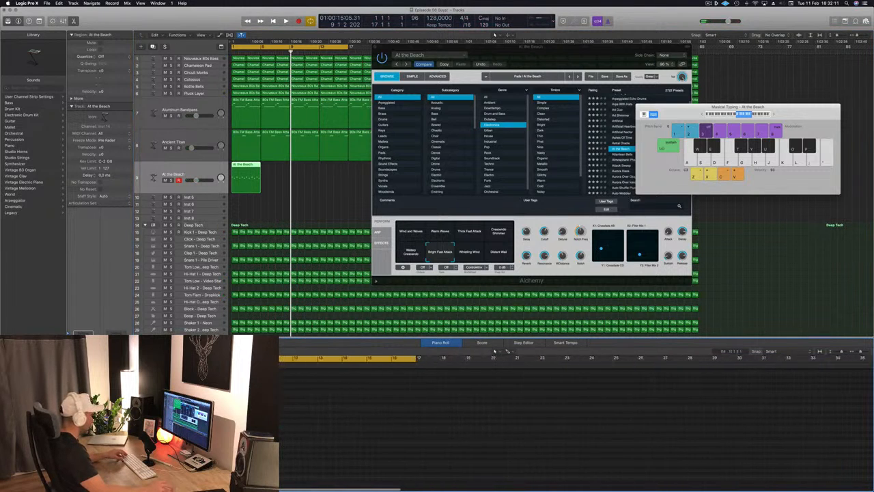
pyautogui.press('super+Right')
pyautogui.press('super+Right')
pyautogui.press('super+Right')
pyautogui.press('super+Right')
pyautogui.press('super+Right')
pyautogui.hscroll(-6, 577, 424)
pyautogui.press('Return')
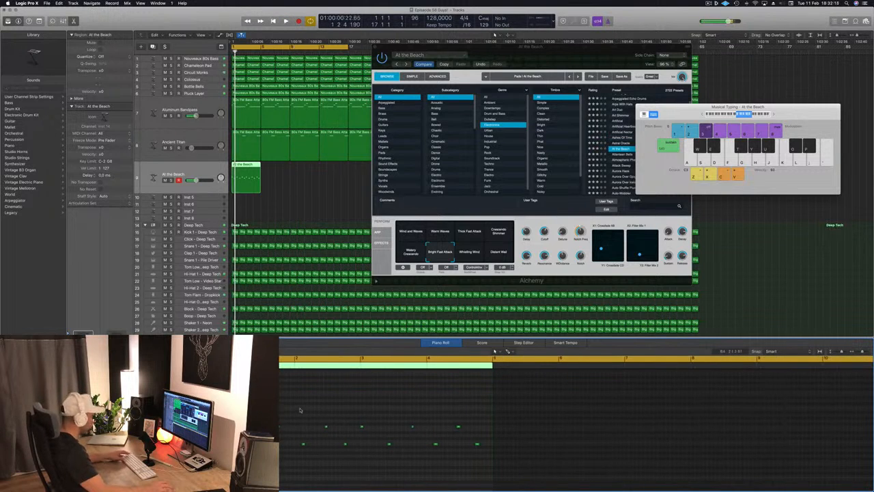
pyautogui.press('space')
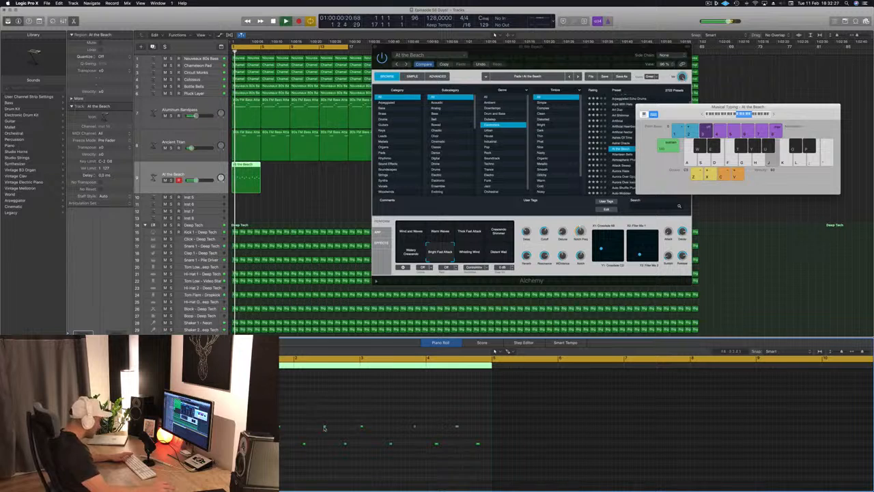
pyautogui.press('space')
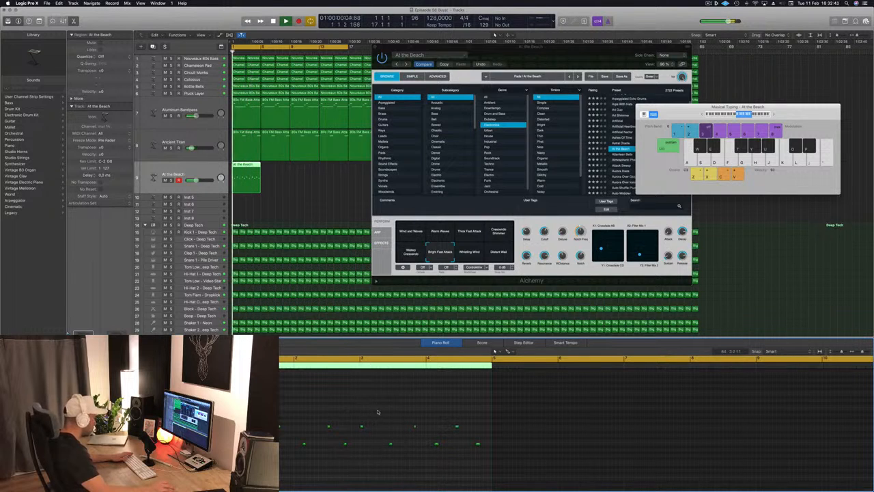
pyautogui.moveTo(391, 446); pyautogui.dragTo(388, 445)
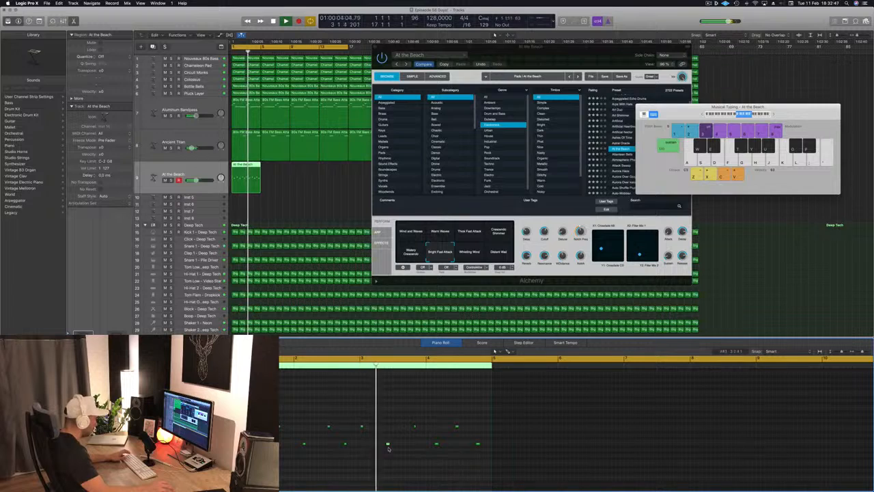
pyautogui.press('Return')
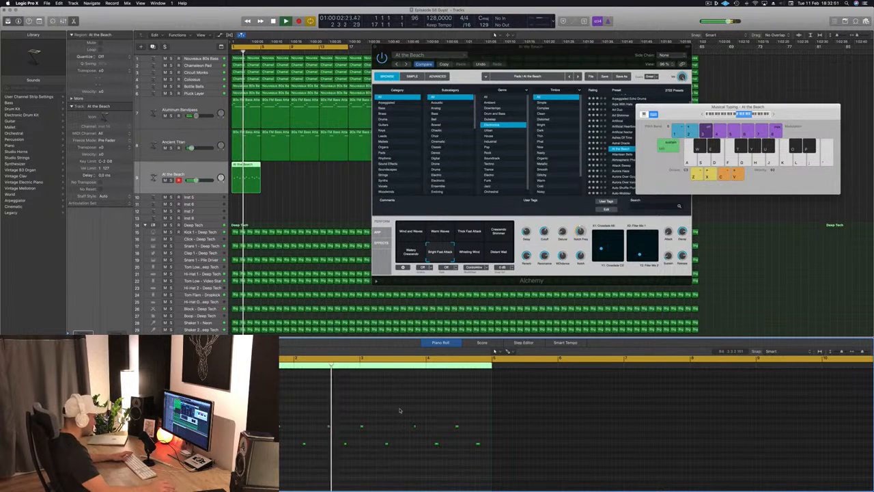
# Split the At the Beach region at bar 3 and delete its second half, keeping the first two bars.
pyautogui.keyDown('super'); pyautogui.doubleClick(246, 171); pyautogui.keyUp('super')
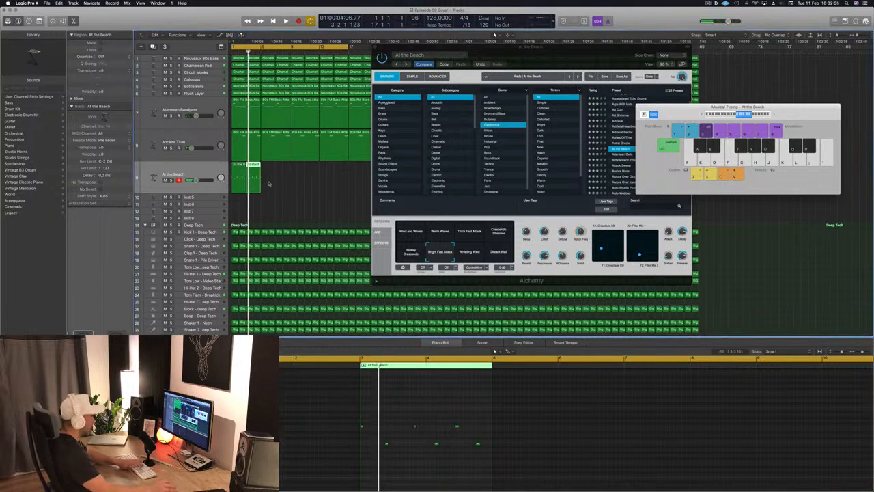
pyautogui.press('Return')
pyautogui.press('space')
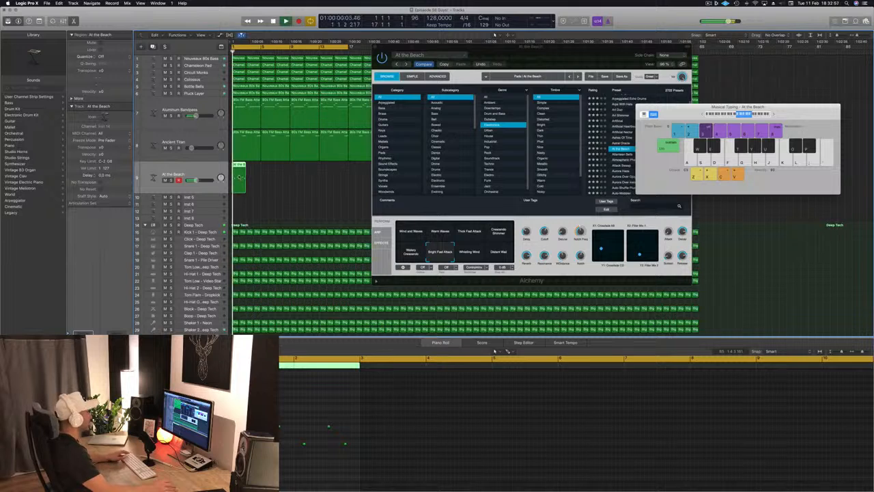
# Repeat the two-bar At the Beach region through bar 64, moving the floating windows aside, and play the arrangement from bar 1.
pyautogui.press('space')
pyautogui.moveTo(239, 165); pyautogui.dragTo(271, 171)
pyautogui.moveTo(546, 64); pyautogui.dragTo(756, 122)
pyautogui.press('space')
pyautogui.moveTo(296, 183); pyautogui.dragTo(356, 168)
pyautogui.moveTo(658, 115); pyautogui.dragTo(777, 122)
pyautogui.moveTo(355, 165); pyautogui.dragTo(414, 167)
pyautogui.moveTo(687, 111); pyautogui.dragTo(757, 189)
pyautogui.moveTo(413, 167); pyautogui.dragTo(643, 168)
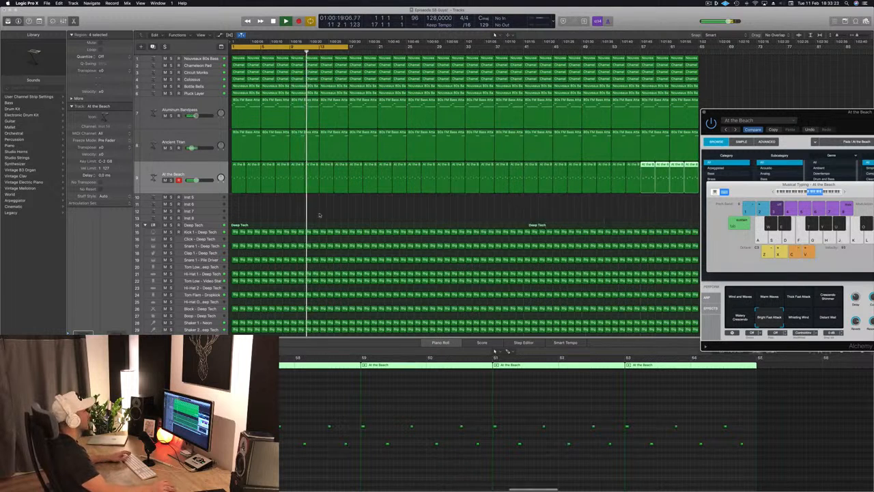
pyautogui.click(183, 169)
pyautogui.press('Return')
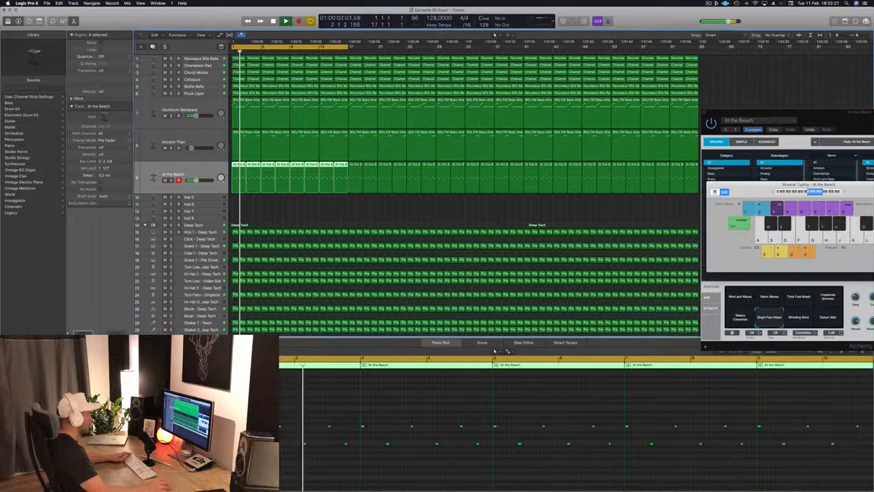
# Play from bar 1 and audition Alchemy's Whistling Wind and Distant Wail variations on the At the Beach track, raising the track volume slightly.
pyautogui.click(705, 112)
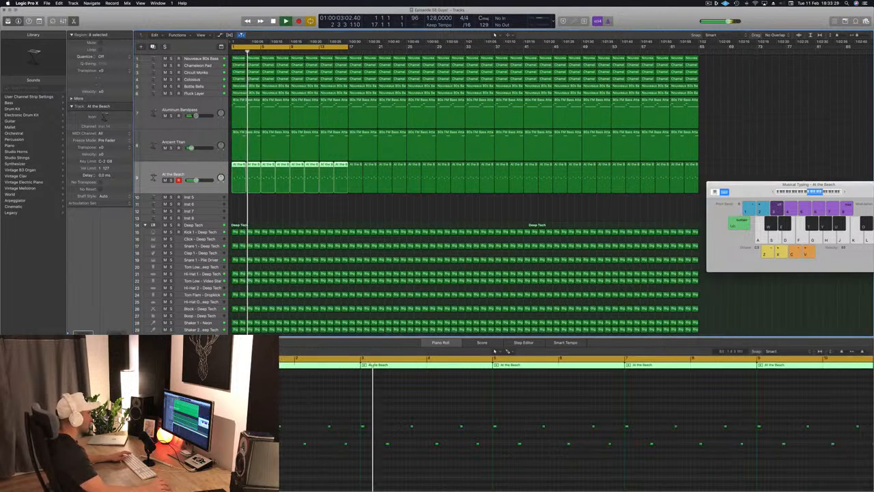
pyautogui.press('v')
pyautogui.moveTo(817, 117); pyautogui.dragTo(485, 117)
pyautogui.press('Return')
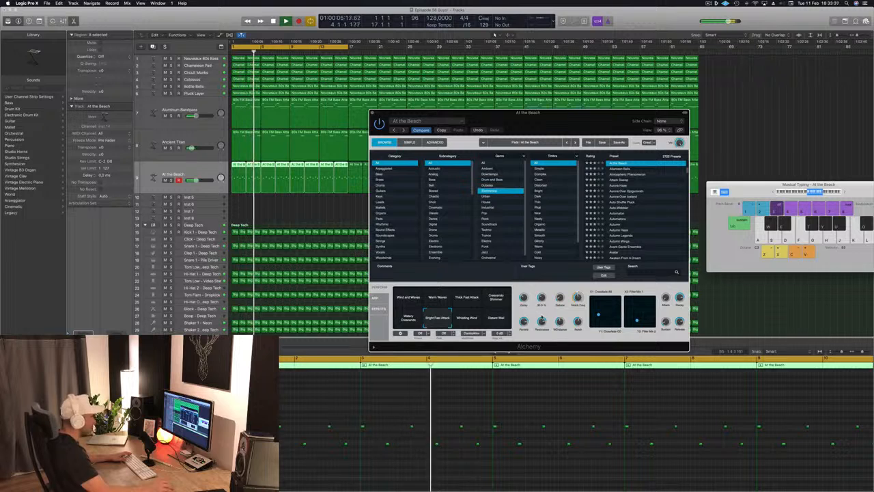
pyautogui.click(461, 318)
pyautogui.click(494, 319)
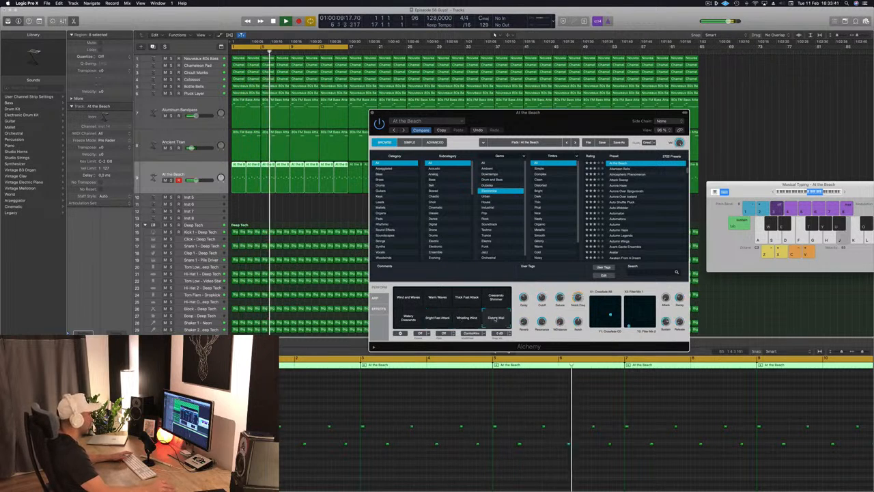
pyautogui.moveTo(196, 180); pyautogui.dragTo(200, 180)
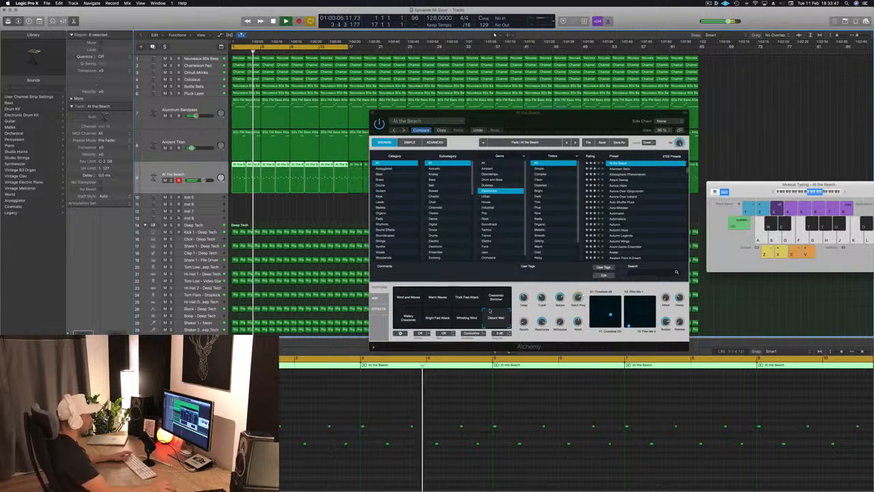
pyautogui.moveTo(524, 323); pyautogui.dragTo(523, 320)
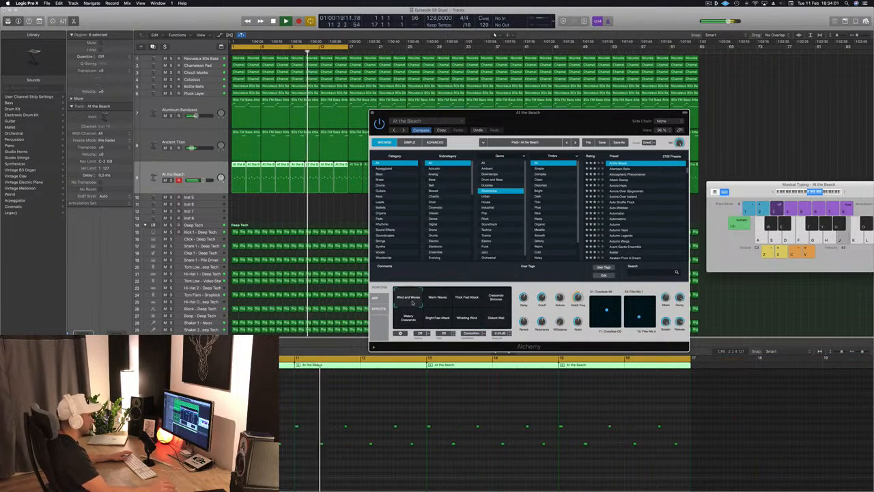
# Compare the mix with At the Beach soloed and muted, switching its Alchemy variation to Bright Fast Attack.
pyautogui.moveTo(506, 130); pyautogui.dragTo(558, 133)
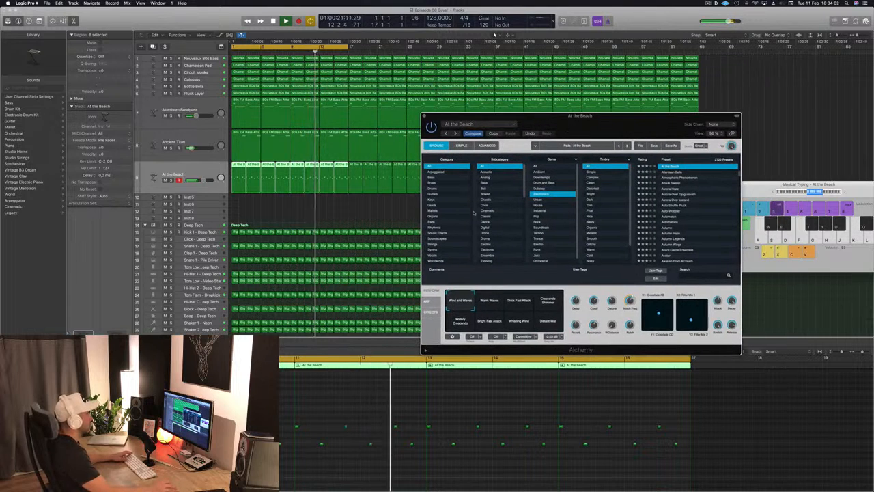
pyautogui.press('Return')
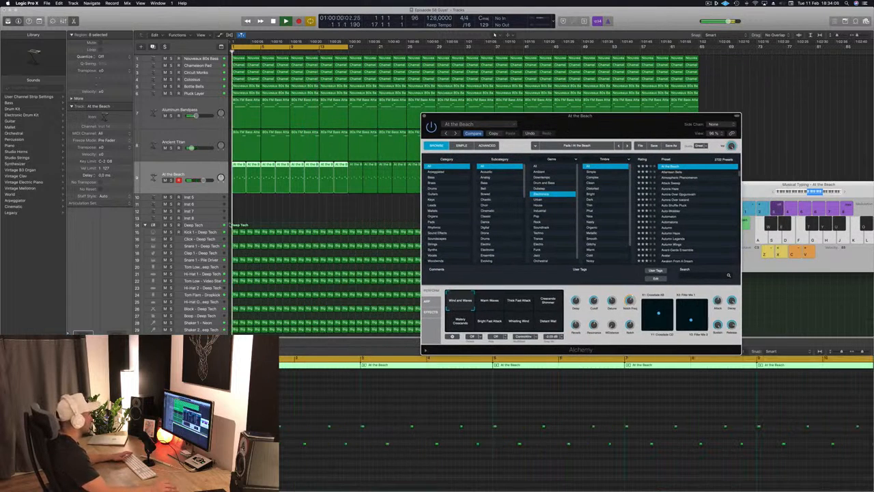
pyautogui.hotkey('ctrl', 's')
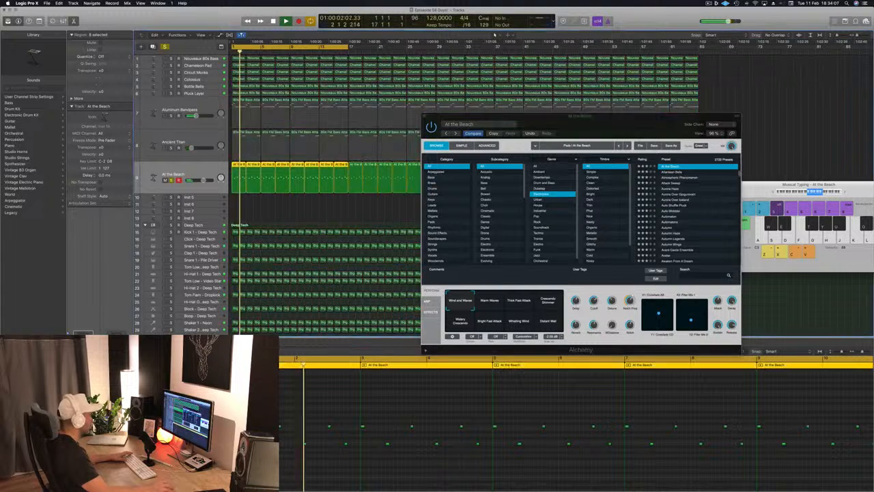
pyautogui.hotkey('ctrl', 's')
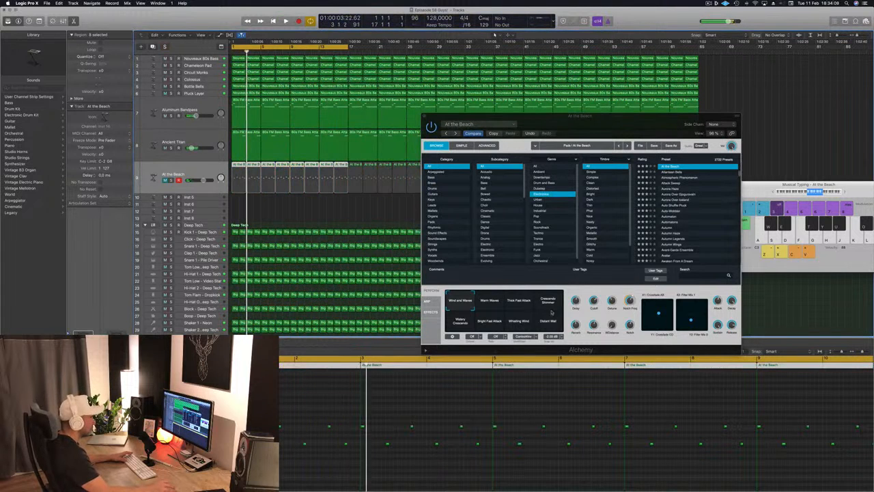
pyautogui.click(493, 305)
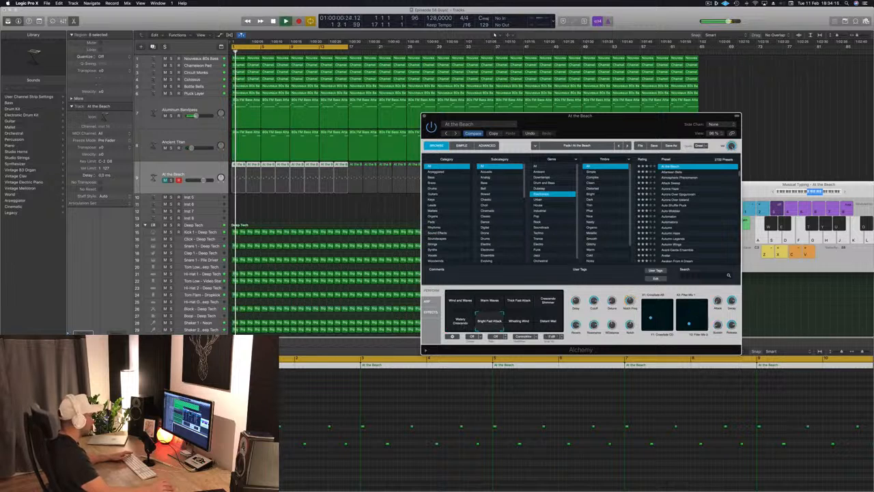
pyautogui.click(155, 187)
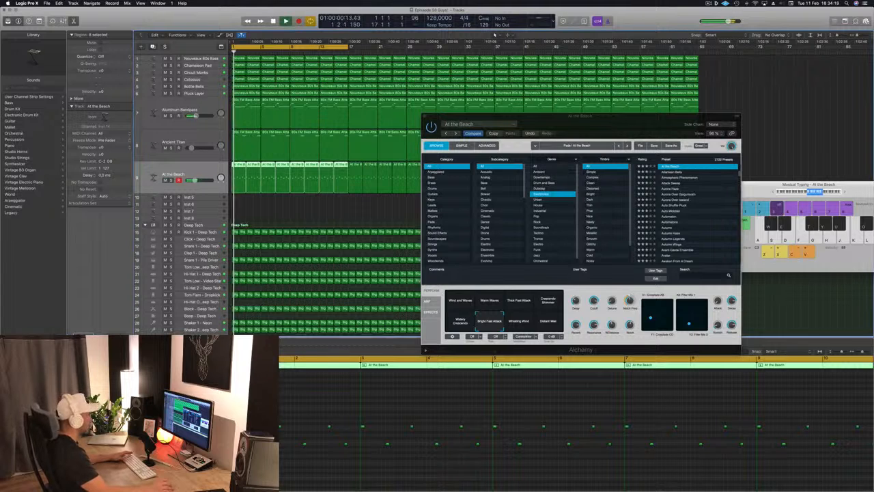
# Compare Distant Wail and Watery Crescendo with Bright Fast Attack during playback, ending on Bright Fast Attack.
pyautogui.click(545, 303)
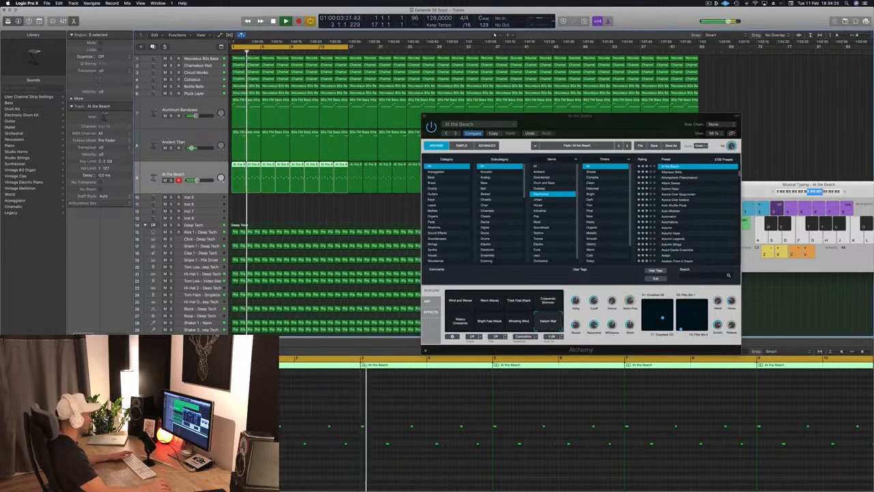
pyautogui.click(490, 321)
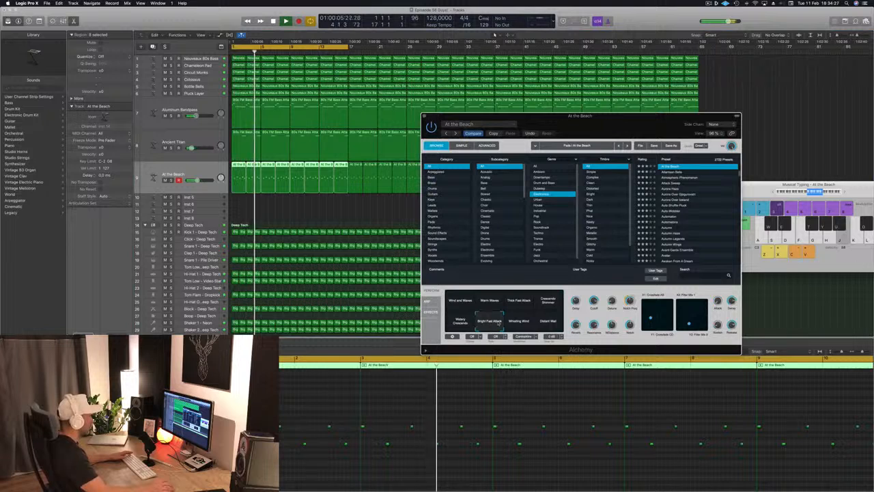
pyautogui.click(461, 323)
pyautogui.click(490, 321)
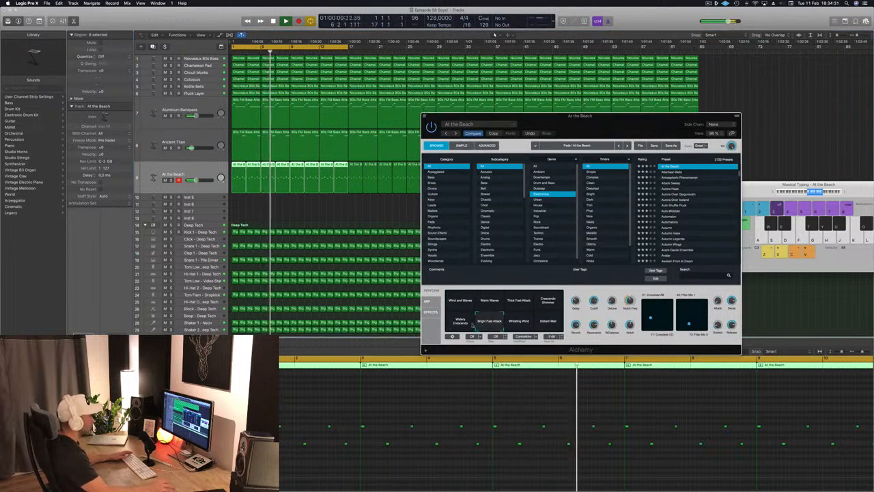
# Load the Alchemy preset Atlantean Bells on track 9, transpose the pattern notes lower in the Piano Roll, and play from bar 1.
pyautogui.moveTo(650, 116); pyautogui.dragTo(549, 83)
pyautogui.click(571, 139)
pyautogui.moveTo(381, 90); pyautogui.dragTo(405, 91)
pyautogui.moveTo(571, 84); pyautogui.dragTo(541, 85)
pyautogui.click(175, 174)
pyautogui.click(287, 477)
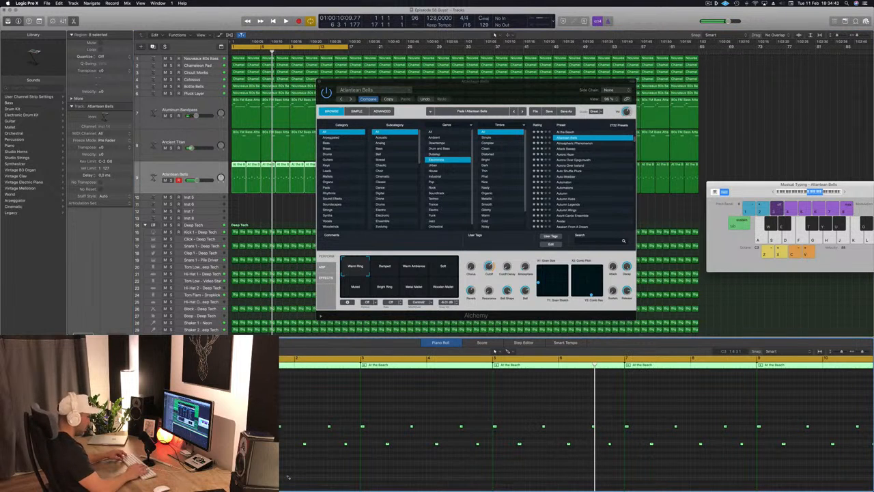
pyautogui.press('space')
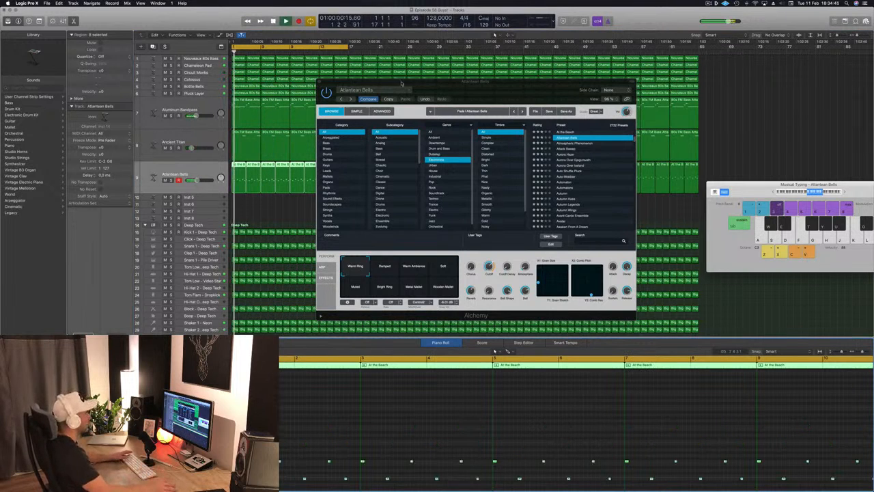
# Audition the Atlantean Bells variations Damped, Warm Ambience, Soft, Bright Ring, Metal Mallet and Wooden Mallet during playback.
pyautogui.moveTo(473, 87); pyautogui.dragTo(507, 73)
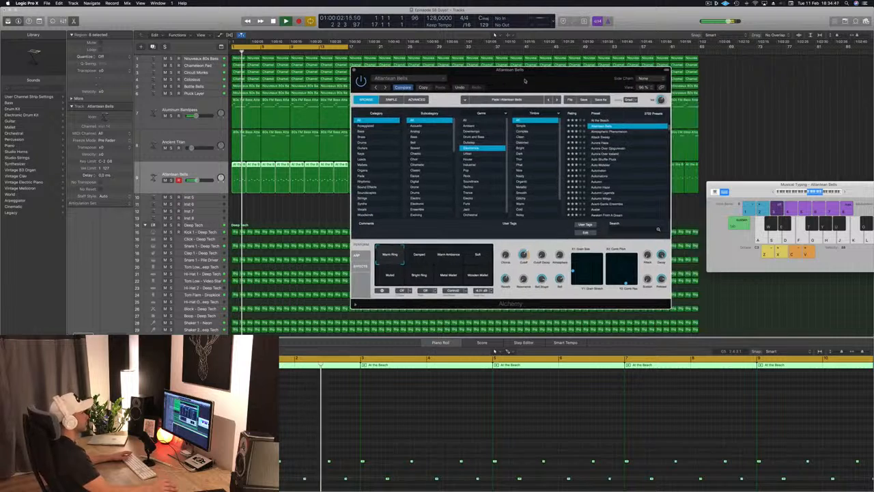
pyautogui.click(427, 262)
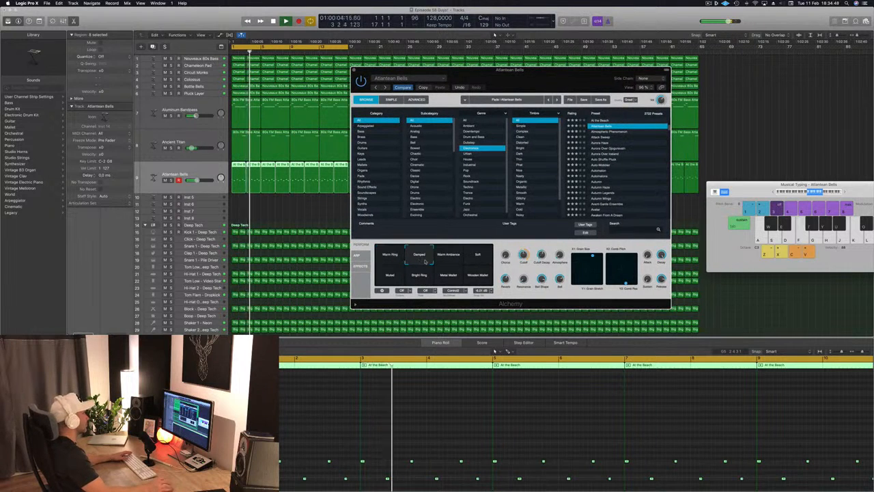
pyautogui.click(448, 259)
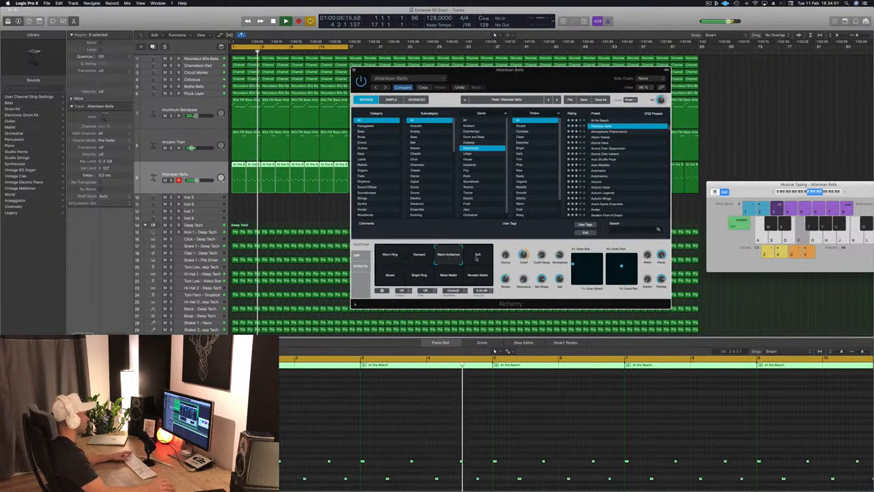
pyautogui.click(478, 259)
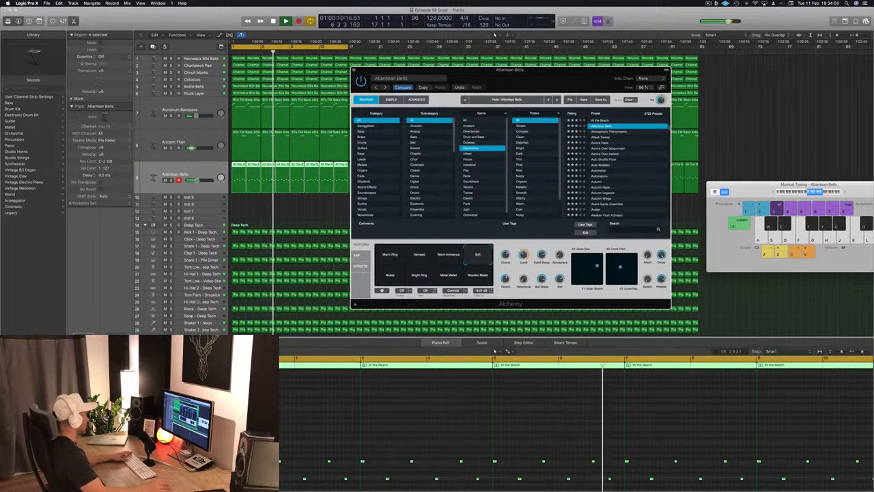
pyautogui.click(354, 401)
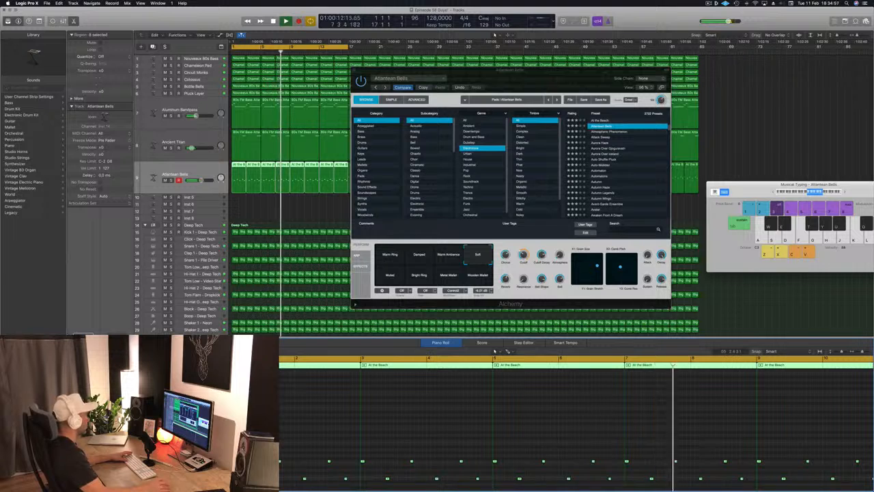
pyautogui.click(362, 280)
pyautogui.click(419, 275)
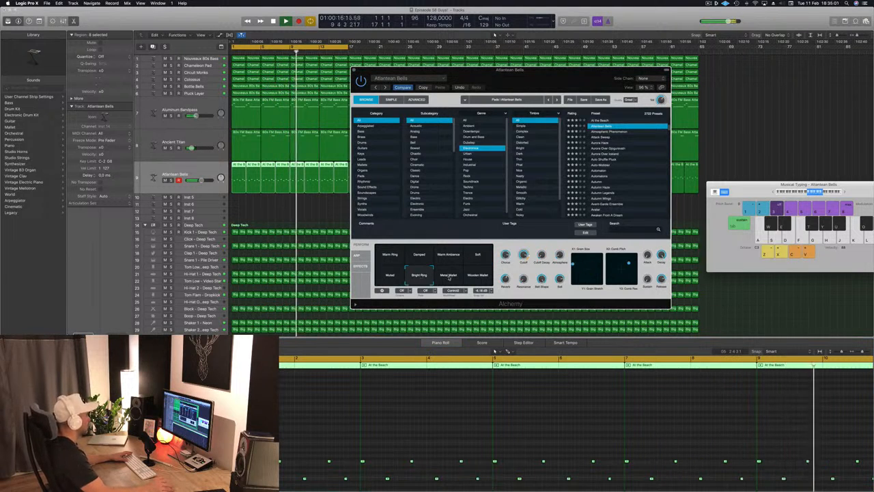
pyautogui.click(449, 274)
pyautogui.click(477, 275)
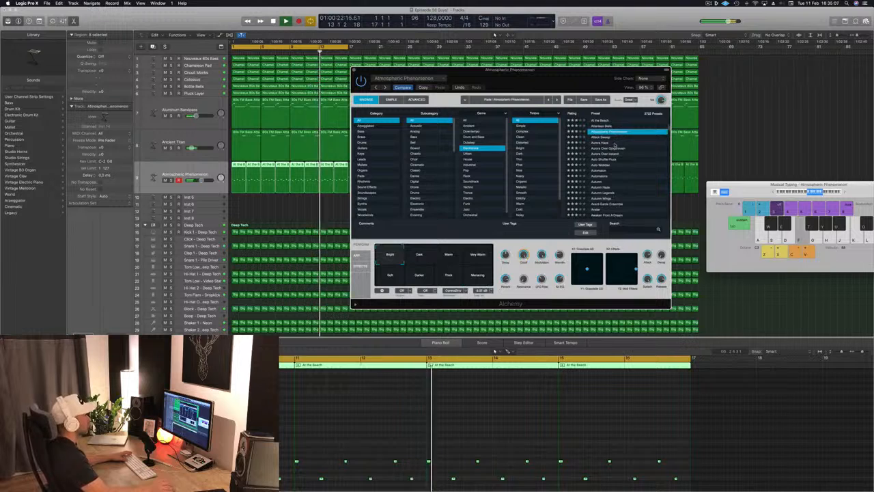
# Try the Automaton preset and load the Automatons sound effects preset on track 9 instead.
pyautogui.click(621, 169)
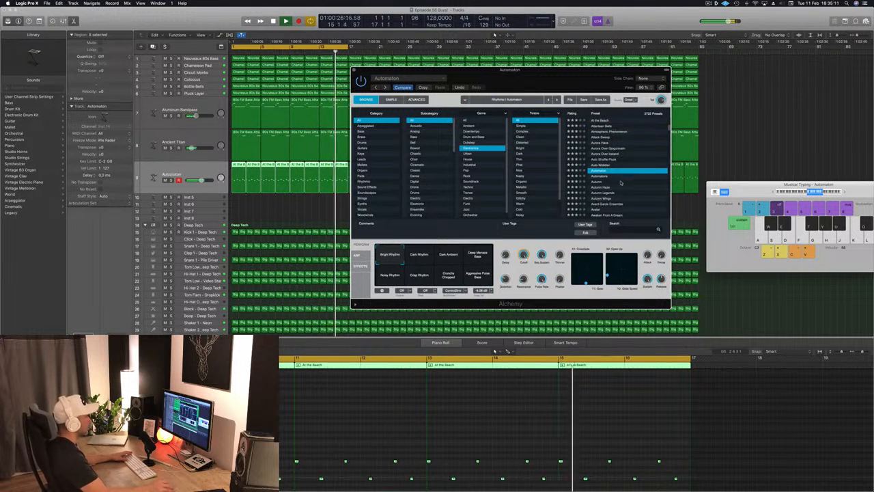
pyautogui.click(622, 177)
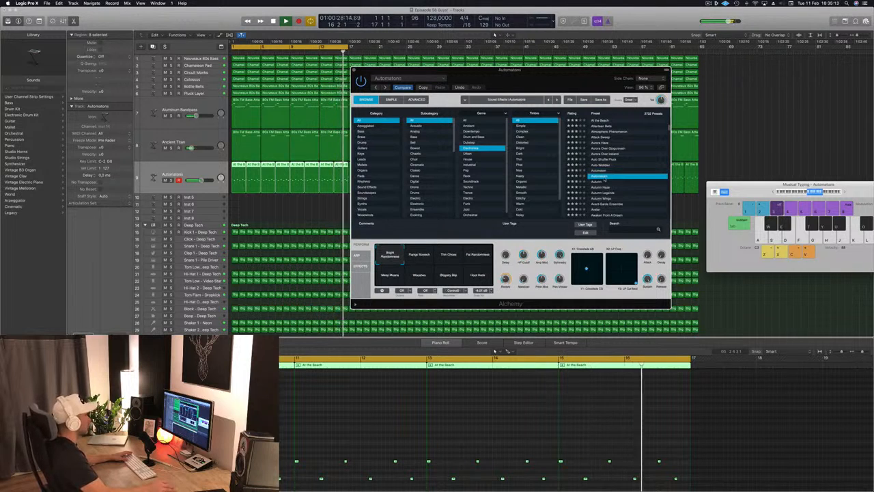
pyautogui.scroll(-2, 610, 172)
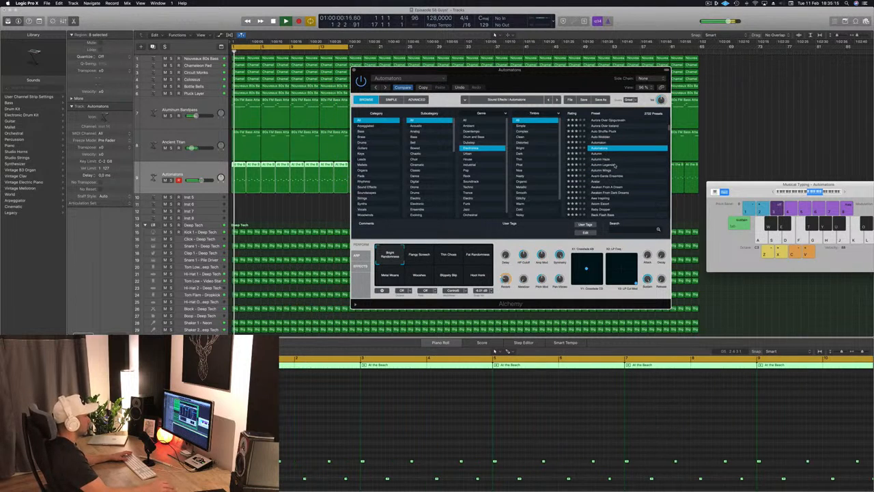
# Audition the Automatons variations, including Flangy Screech, Thin Chaos, Fat Randomness and Slippery Slip, moving the Alchemy window aside.
pyautogui.click(415, 256)
pyautogui.click(448, 256)
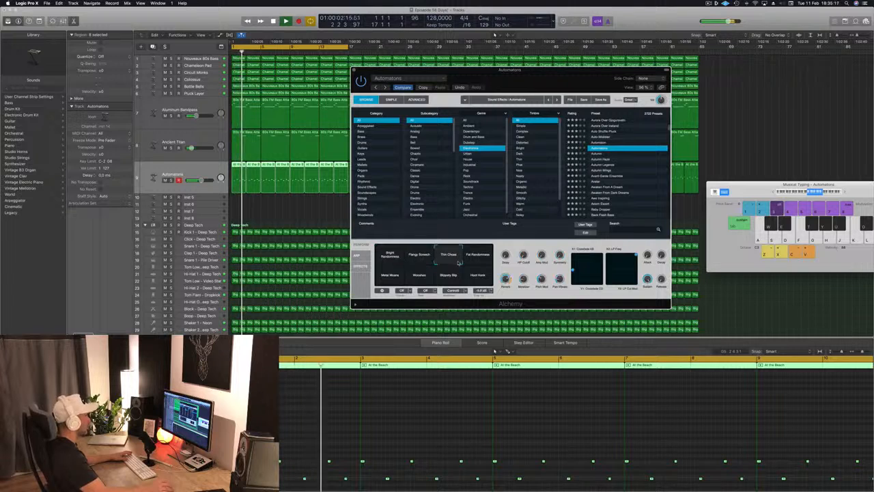
pyautogui.click(476, 257)
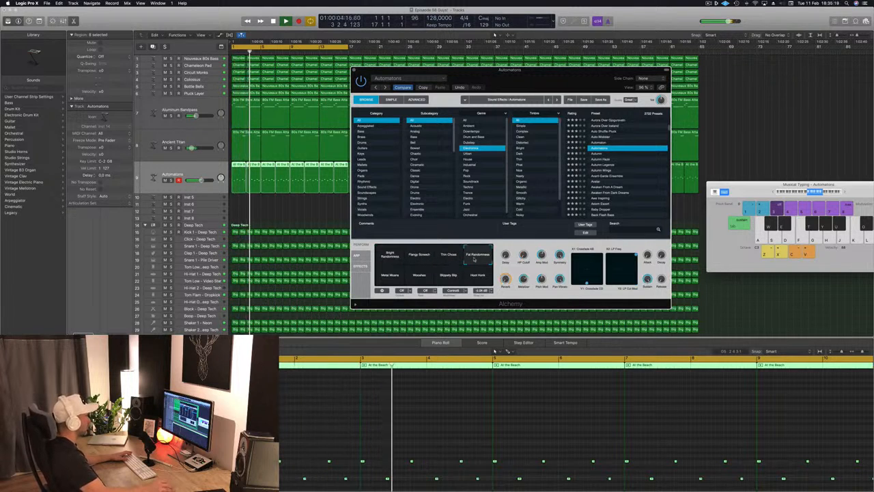
pyautogui.click(390, 274)
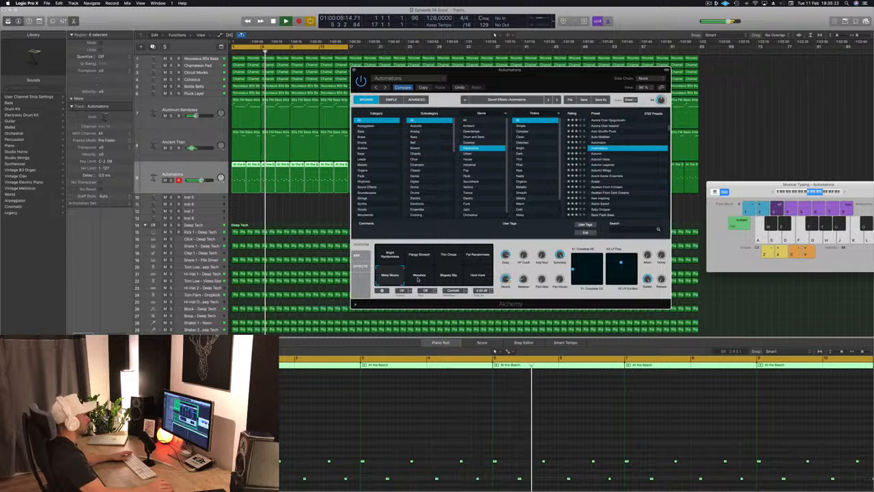
pyautogui.moveTo(494, 71); pyautogui.dragTo(400, 81)
pyautogui.click(328, 286)
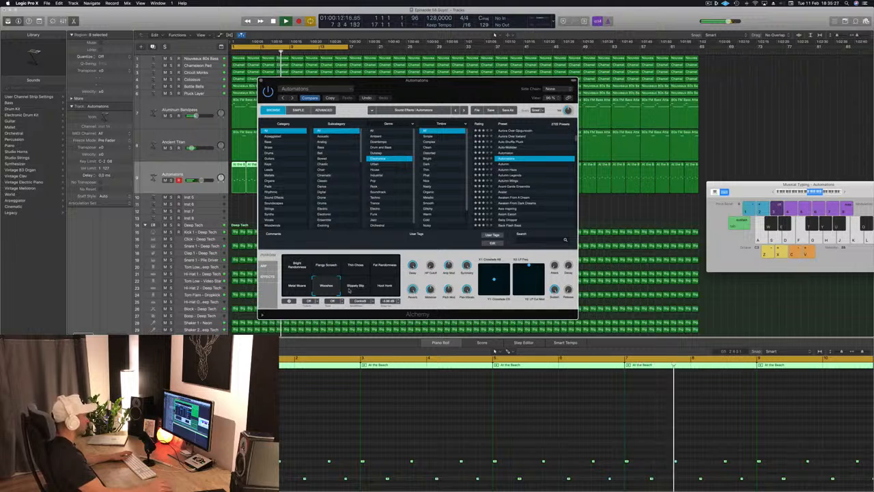
pyautogui.click(354, 382)
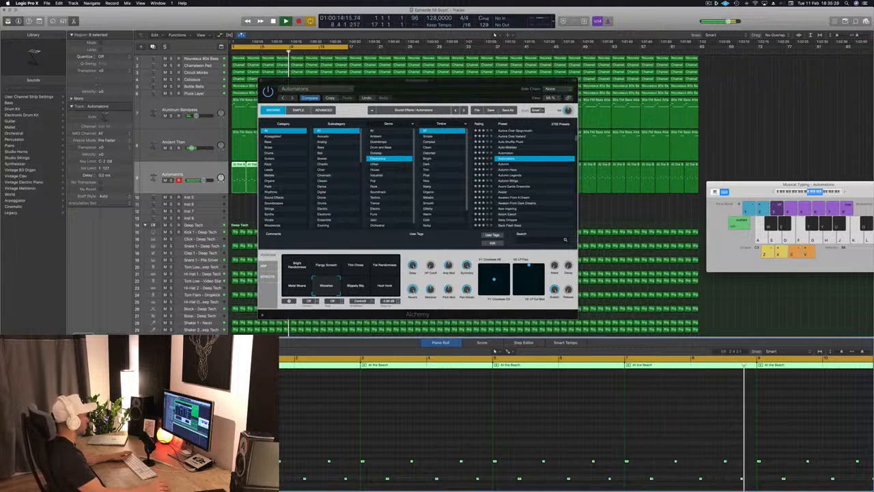
pyautogui.click(360, 286)
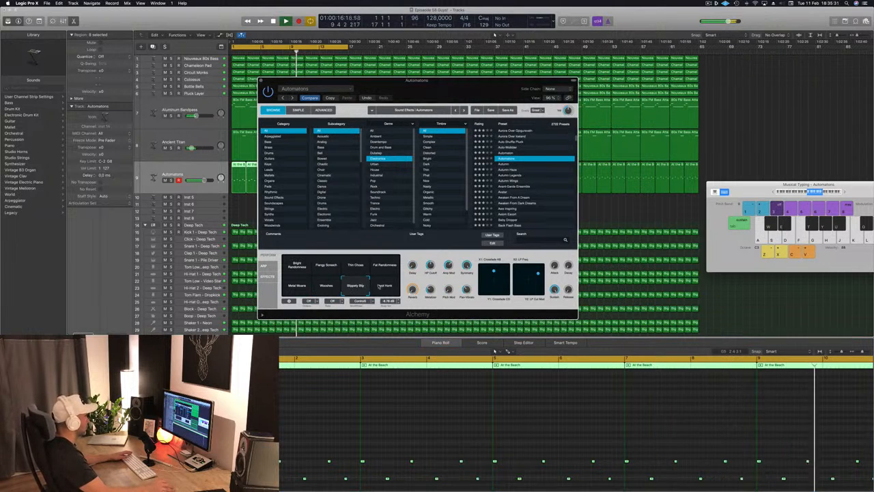
# Choose the Metal Moans variation of Automatons and play the arrangement from bar 1.
pyautogui.click(291, 290)
pyautogui.click(356, 389)
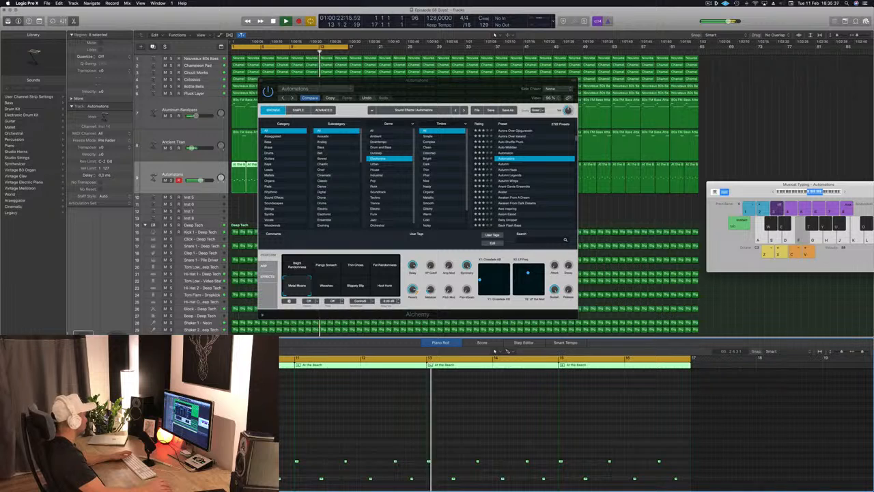
pyautogui.press('Return')
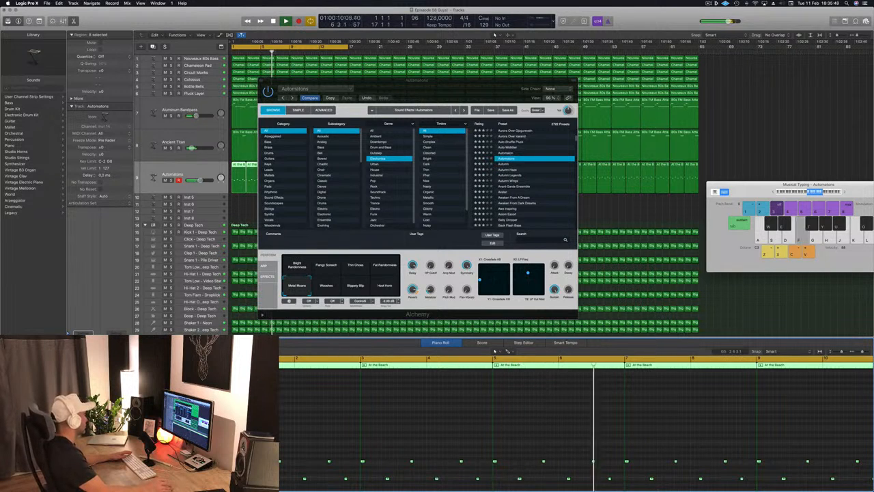
pyautogui.press('f')
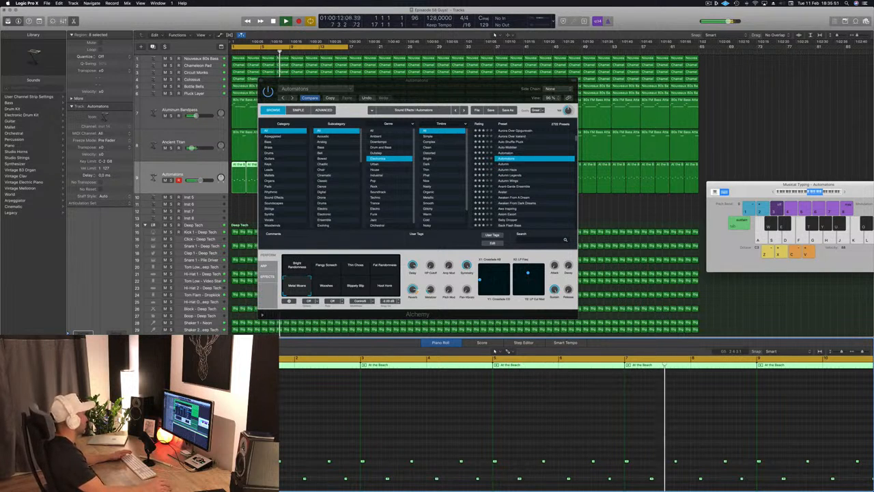
# Try the HP Cutoff, Amp Mod and Symmetry controls of Metal Moans during playback, and listen to the Automatons track soloed before unsoloing it.
pyautogui.press('f')
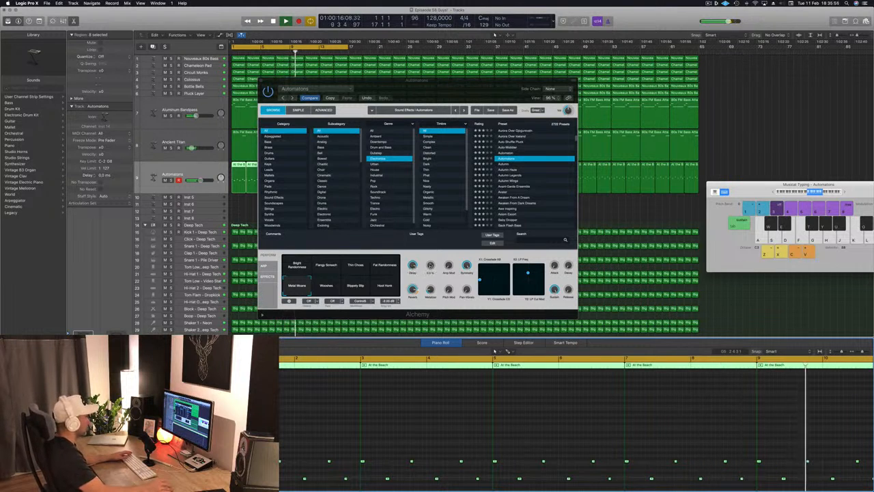
pyautogui.press('f')
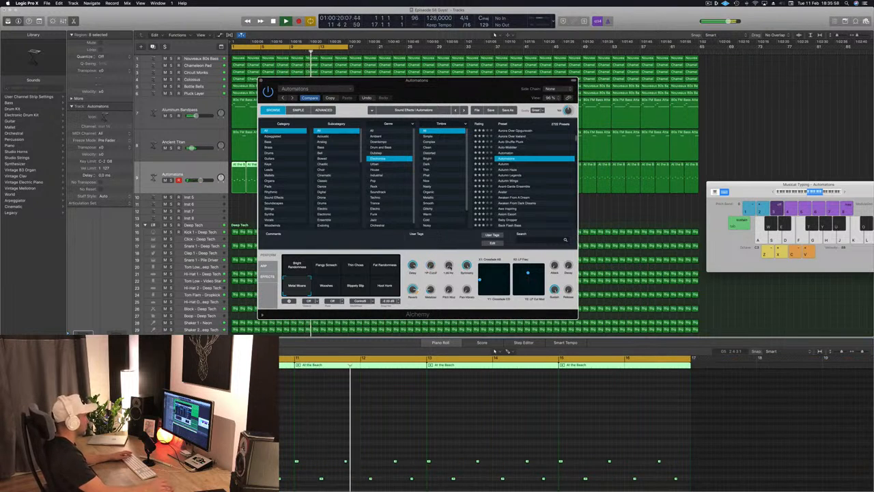
pyautogui.press('f')
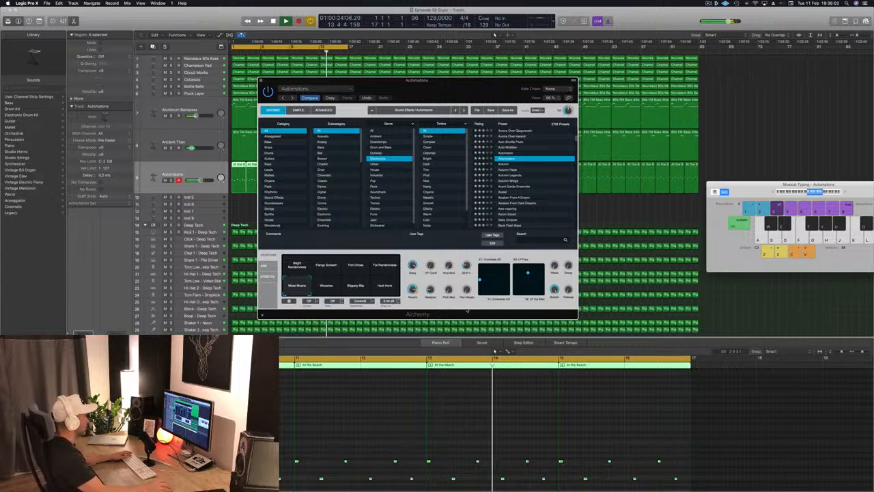
pyautogui.press('f')
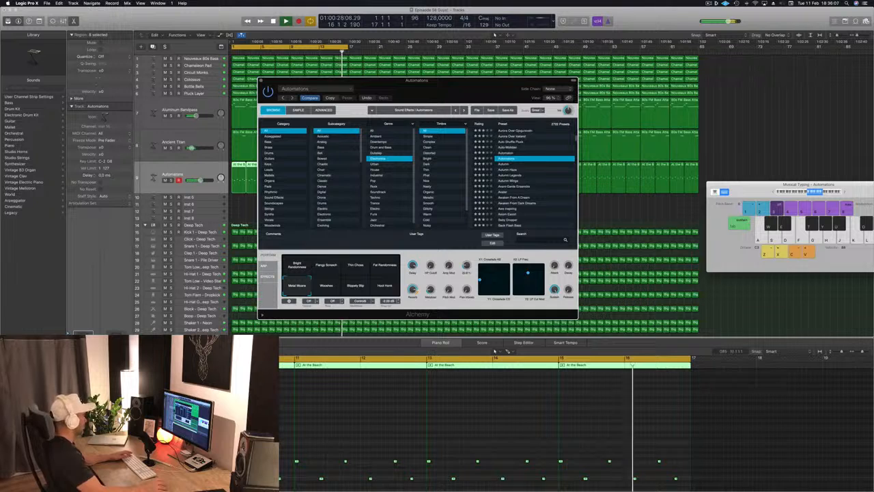
pyautogui.press('s')
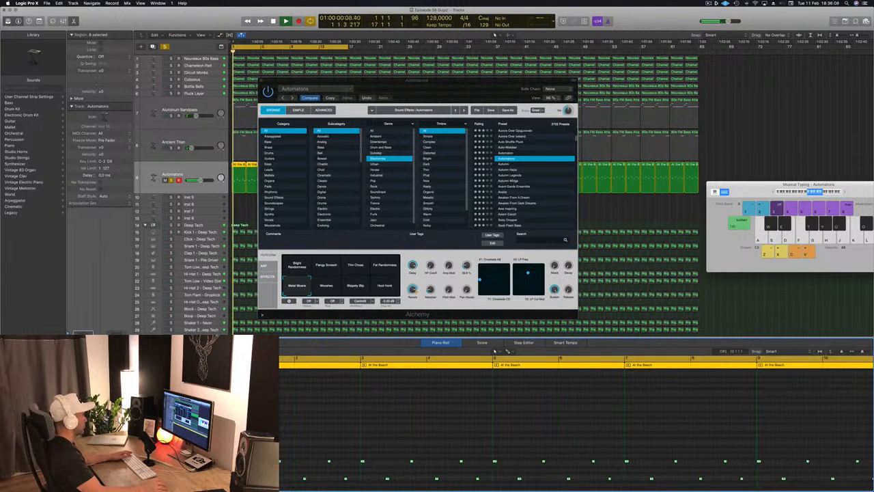
pyautogui.press('s')
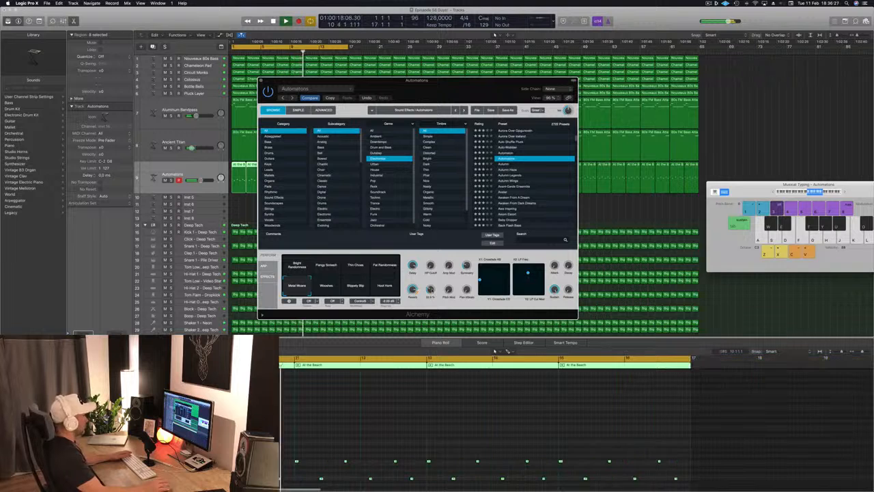
# Audition the Whooshes and Bright Randomness variations of Automatons during playback.
pyautogui.click(326, 286)
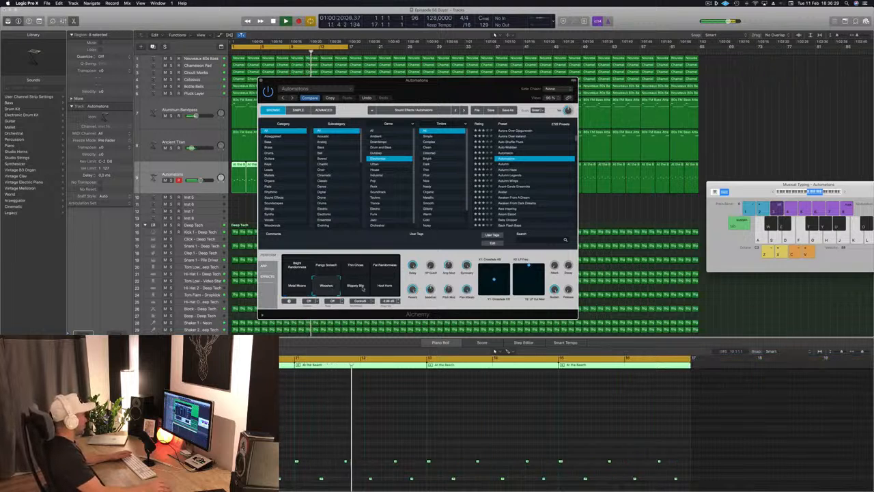
pyautogui.click(294, 265)
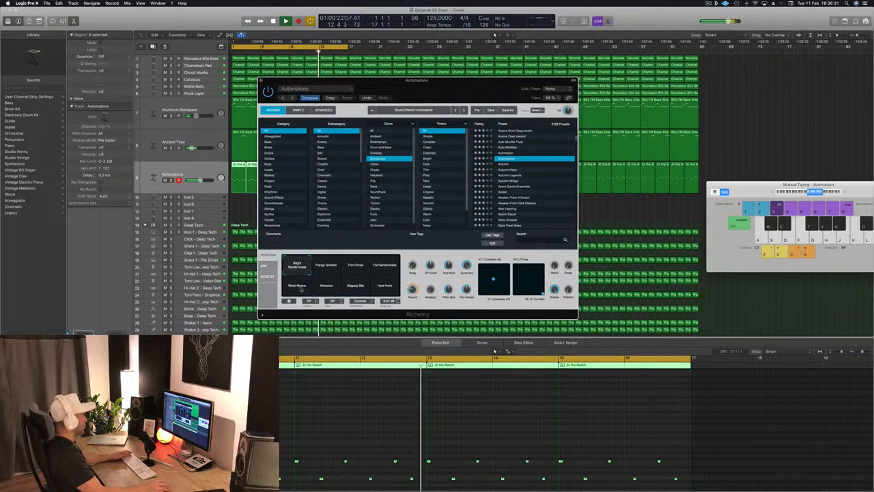
# Audition the Automatons sound's performance variations in the synth, settle on Metal Moans, and close its window.
pyautogui.click(328, 263)
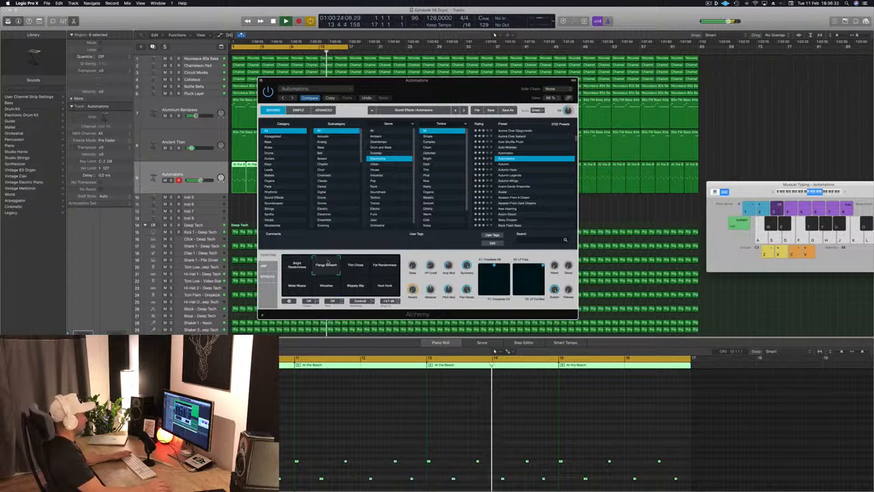
pyautogui.click(358, 266)
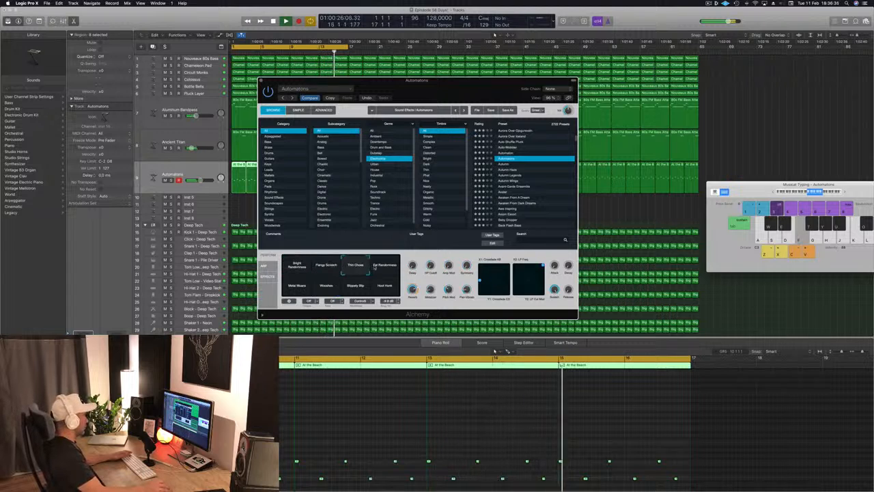
pyautogui.click(385, 266)
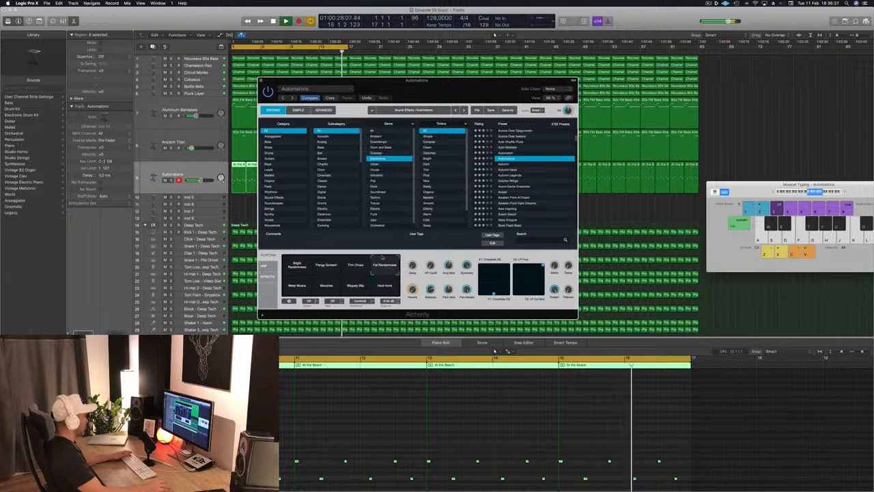
pyautogui.click(296, 287)
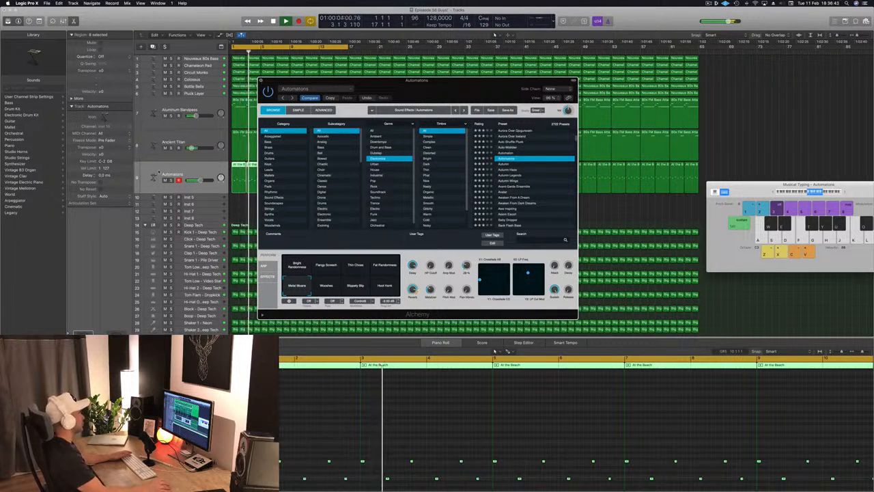
pyautogui.press('super+w')
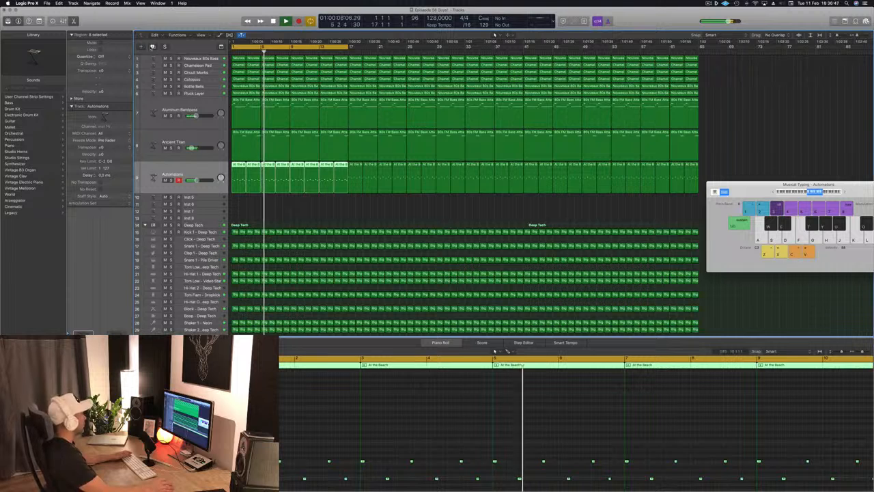
# Duplicate the Automatons track with its settings, copy the first At the Beach region onto it, and play it back.
pyautogui.press('super+d')
pyautogui.moveTo(239, 179)
pyautogui.mouseDown()
pyautogui.moveTo(241, 199)
pyautogui.moveTo(240, 170)
pyautogui.mouseUp()
pyautogui.press('space')
pyautogui.press('space')
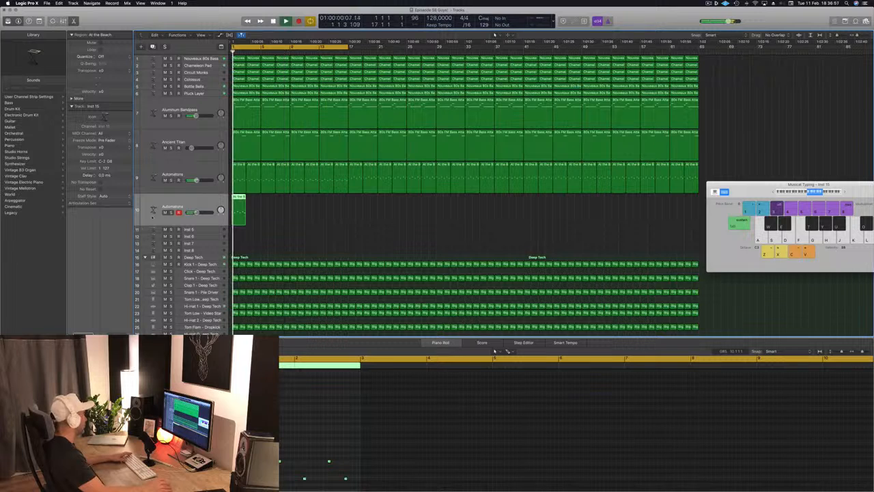
# Open the duplicated track's synth, filter its presets to Vocals across all genres, and load Tight Vox Kit.
pyautogui.press('v')
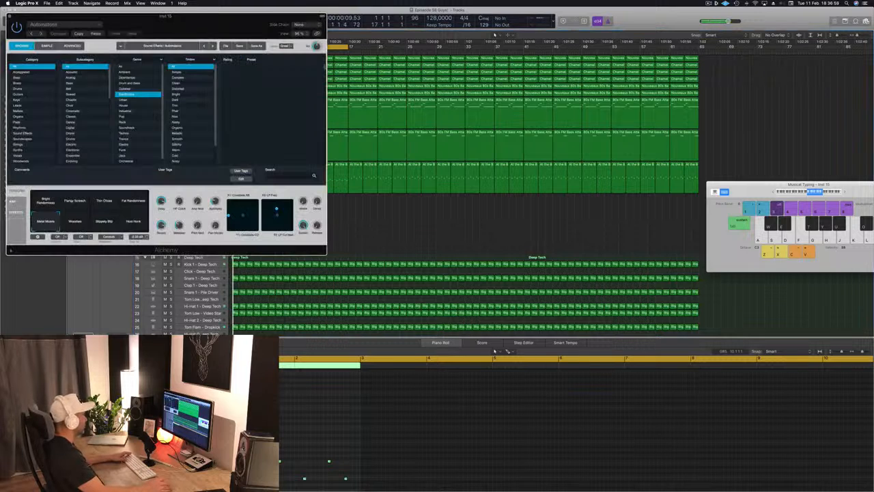
pyautogui.press('super+Right')
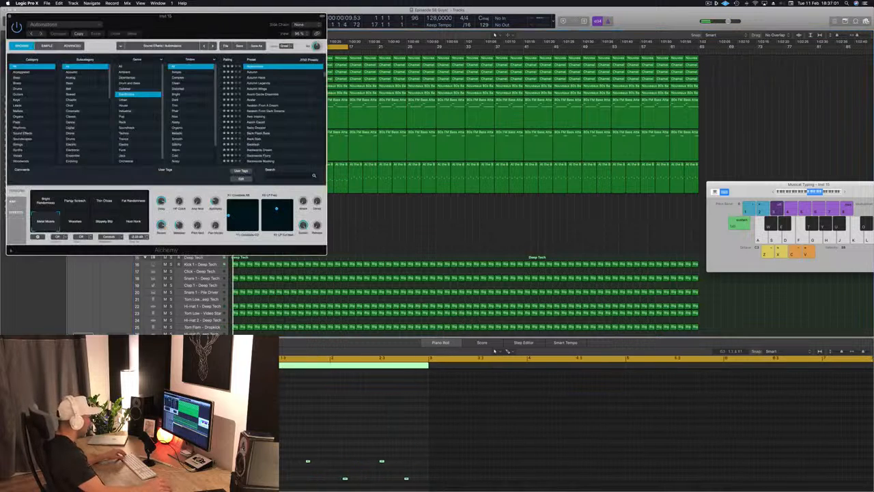
pyautogui.moveTo(230, 461); pyautogui.dragTo(244, 461)
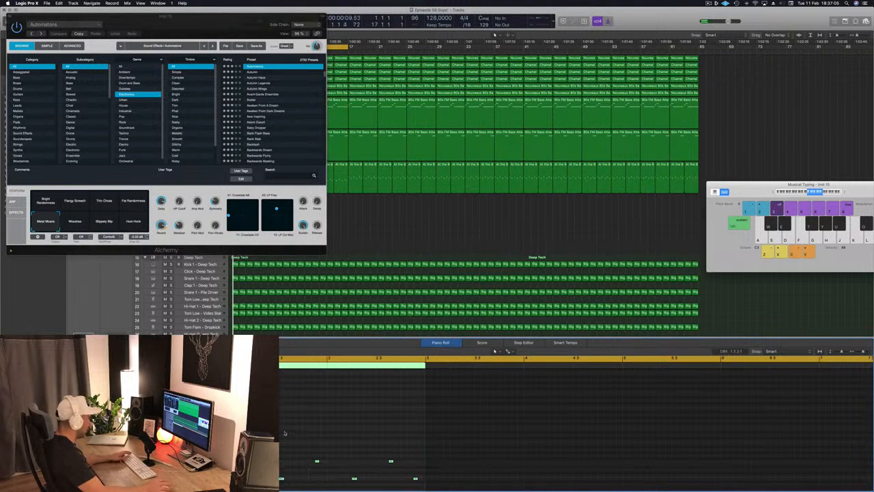
pyautogui.moveTo(261, 19); pyautogui.dragTo(516, 67)
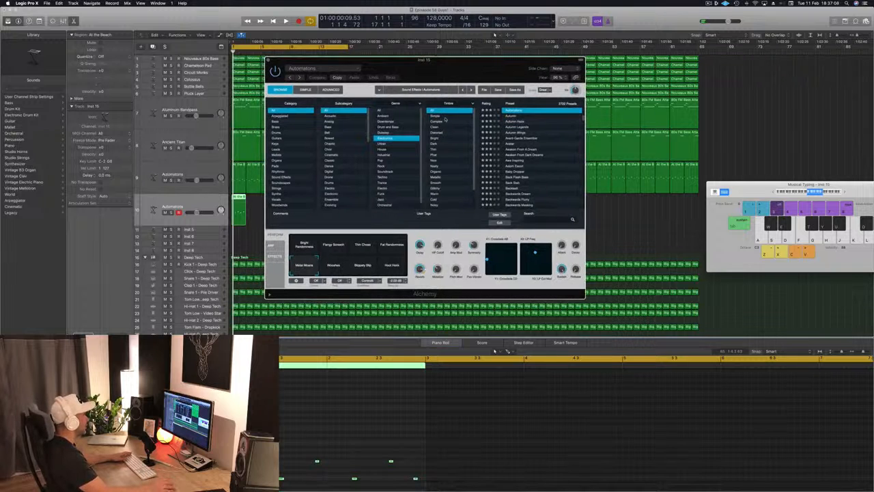
pyautogui.click(280, 200)
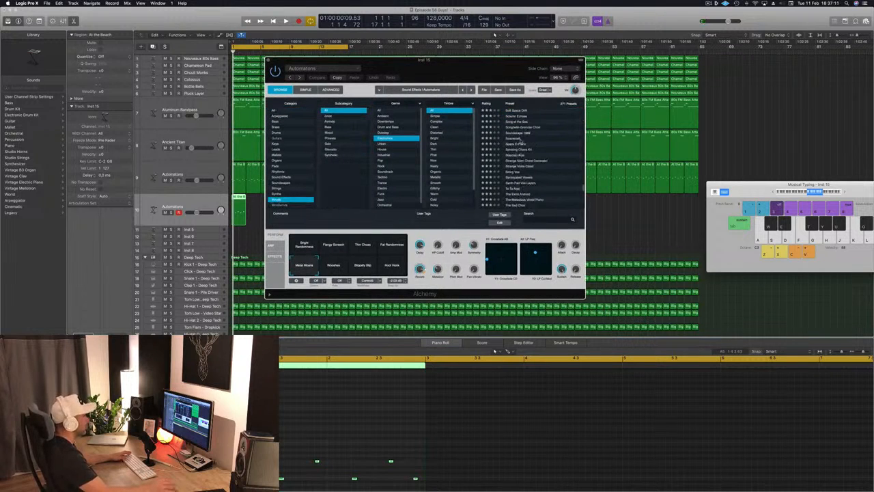
pyautogui.click(380, 110)
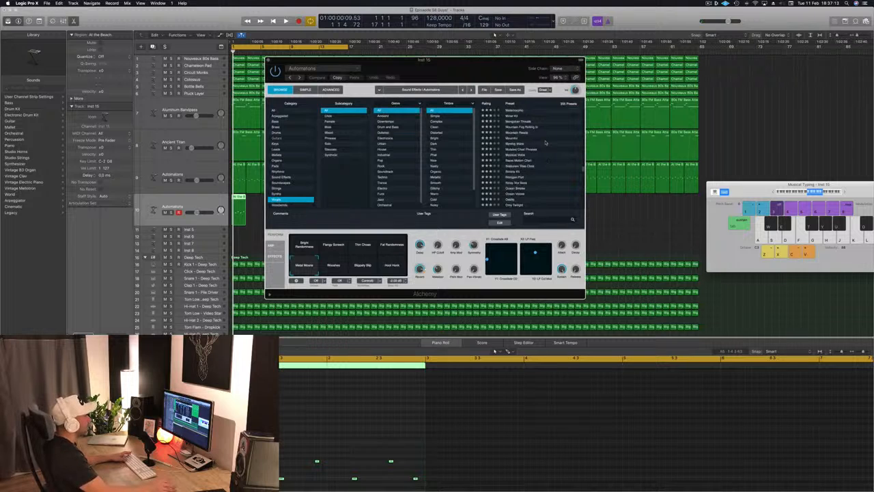
pyautogui.scroll(-10, 546, 143)
pyautogui.scroll(-5, 546, 143)
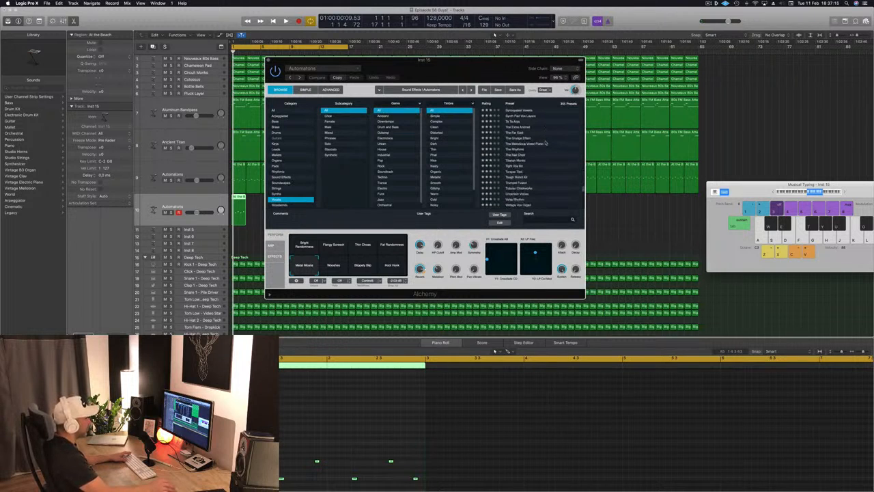
pyautogui.click(521, 166)
pyautogui.press('space')
pyautogui.moveTo(507, 67); pyautogui.dragTo(636, 78)
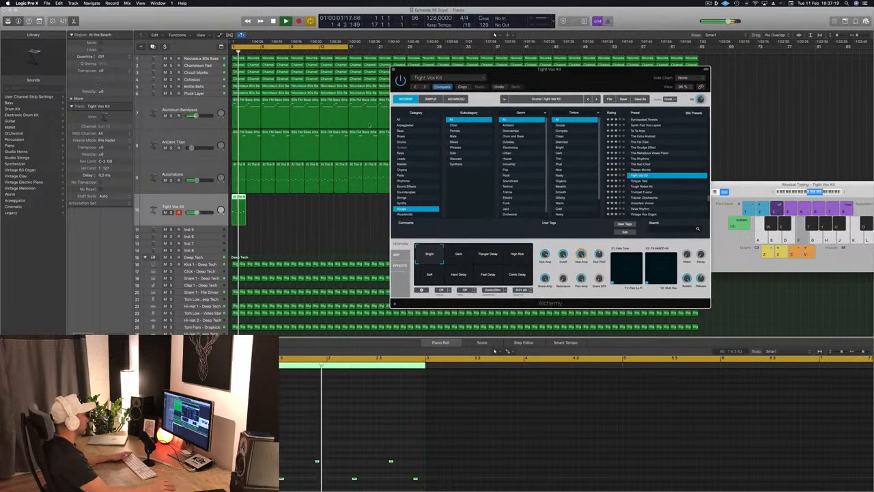
# Solo the duplicated track and audition the Tough Robot Kit, Vox Beats 02 and Vowel Pad presets.
pyautogui.click(171, 213)
pyautogui.press('space')
pyautogui.press('space')
pyautogui.click(643, 187)
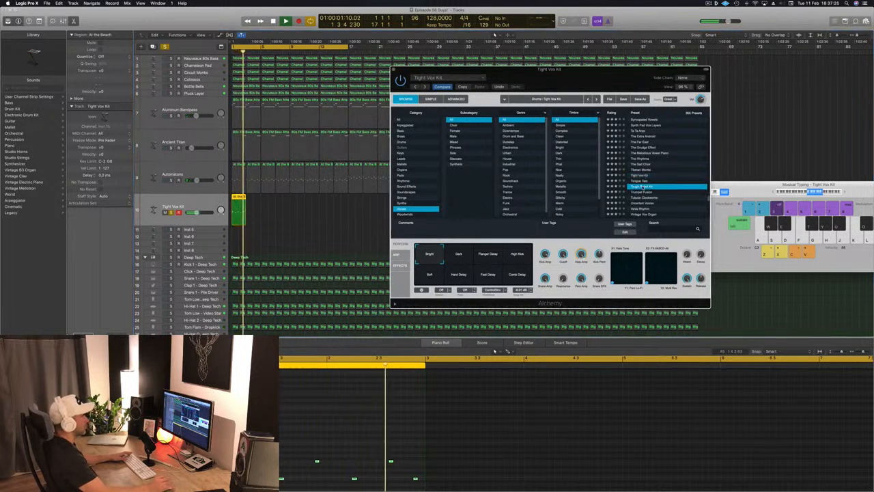
pyautogui.click(310, 431)
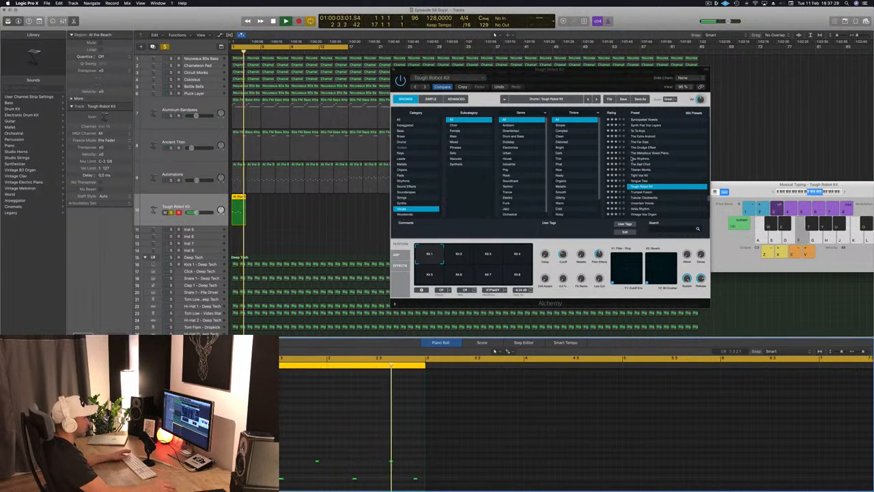
pyautogui.scroll(-5, 642, 168)
pyautogui.click(642, 195)
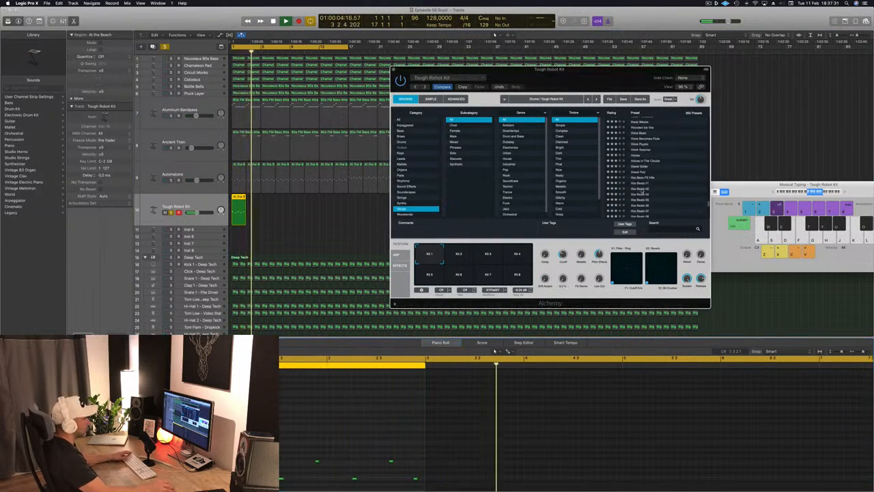
pyautogui.click(640, 190)
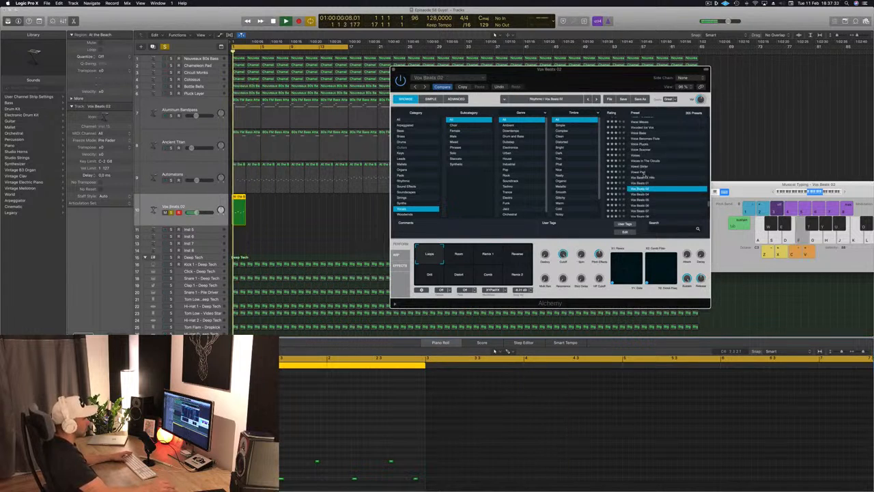
pyautogui.click(640, 172)
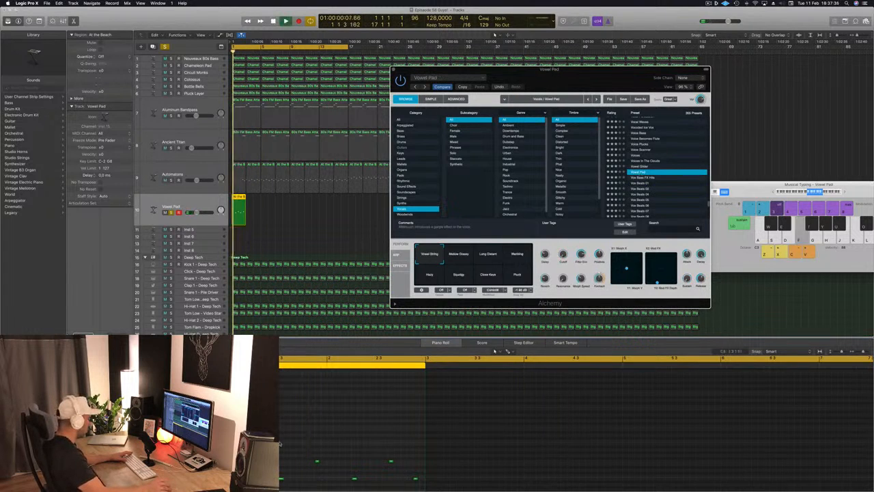
# Lengthen all the notes in the copied region, then unsolo the track and play it with the full arrangement.
pyautogui.click(323, 449)
pyautogui.scroll(-1, 323, 449)
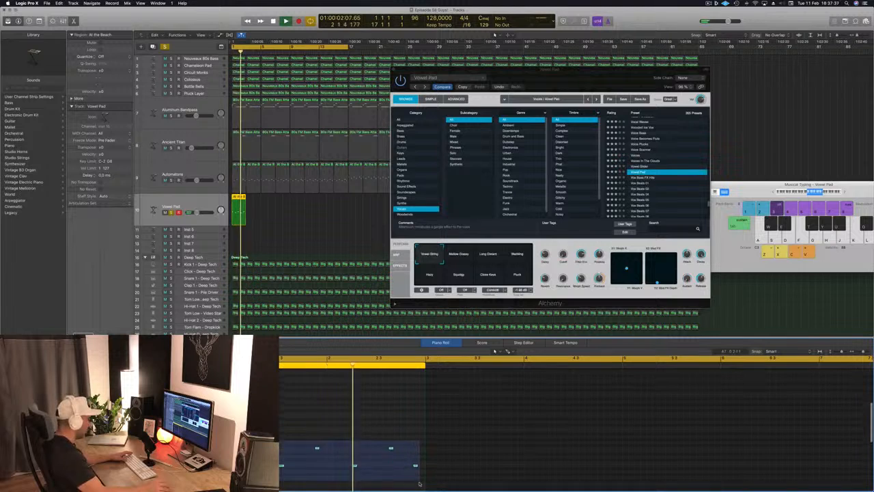
pyautogui.moveTo(318, 449); pyautogui.dragTo(326, 449)
pyautogui.press('space')
pyautogui.press('space')
pyautogui.click(171, 213)
pyautogui.press('space')
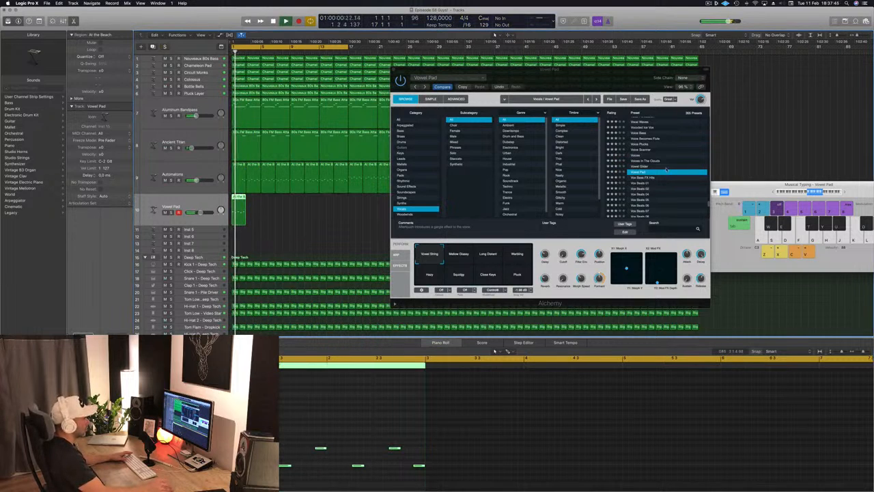
# Load the Voice Plucks preset, choose its Layered variation, and compare it soloed and in the mix.
pyautogui.click(641, 145)
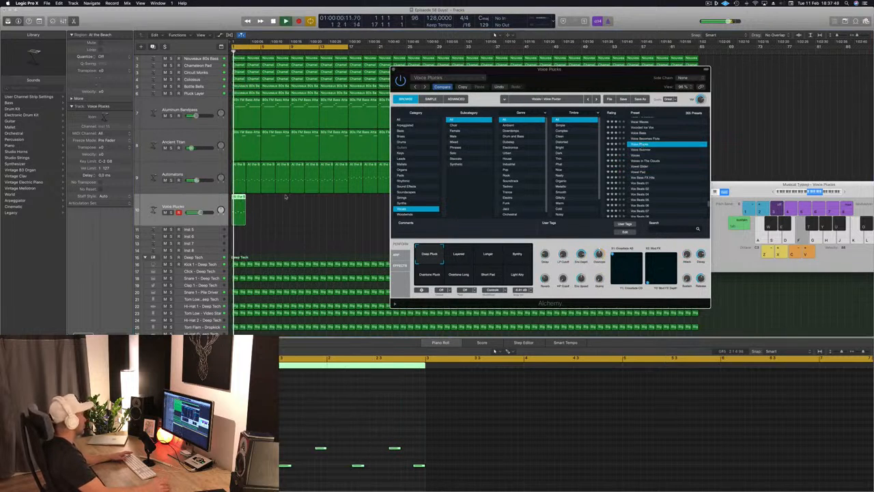
pyautogui.click(171, 213)
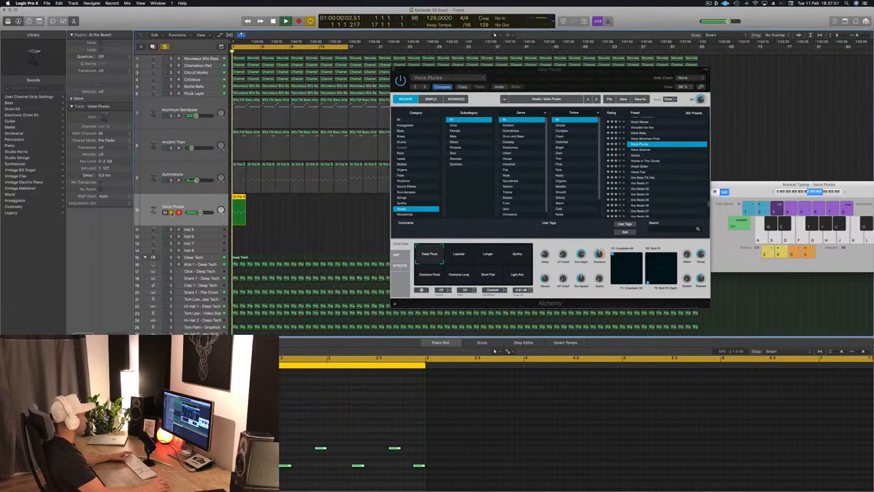
pyautogui.click(171, 212)
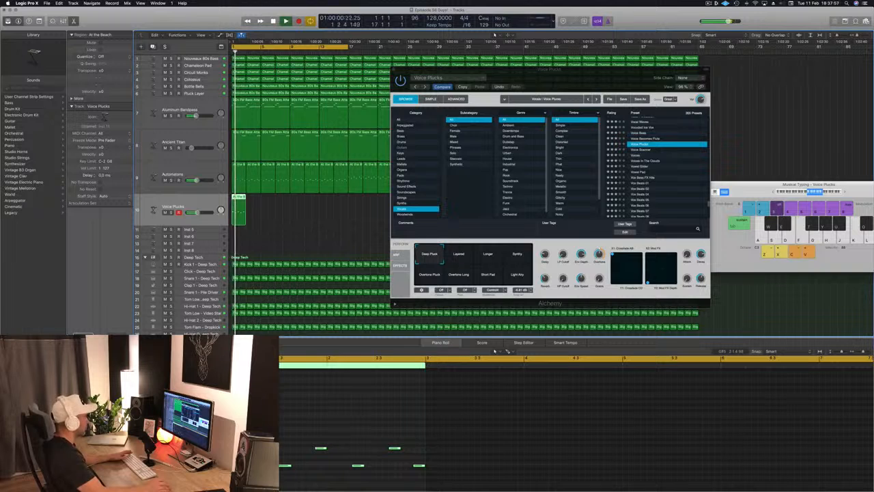
pyautogui.click(458, 254)
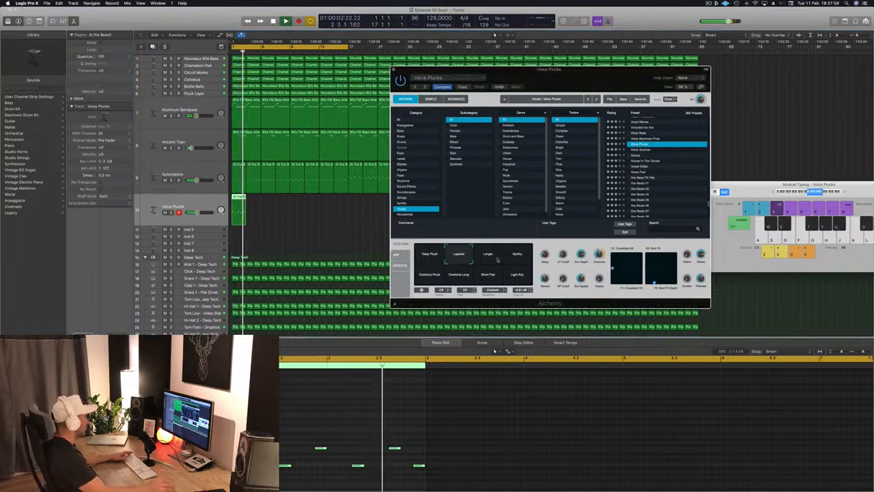
pyautogui.click(478, 409)
pyautogui.click(171, 212)
pyautogui.press('Return')
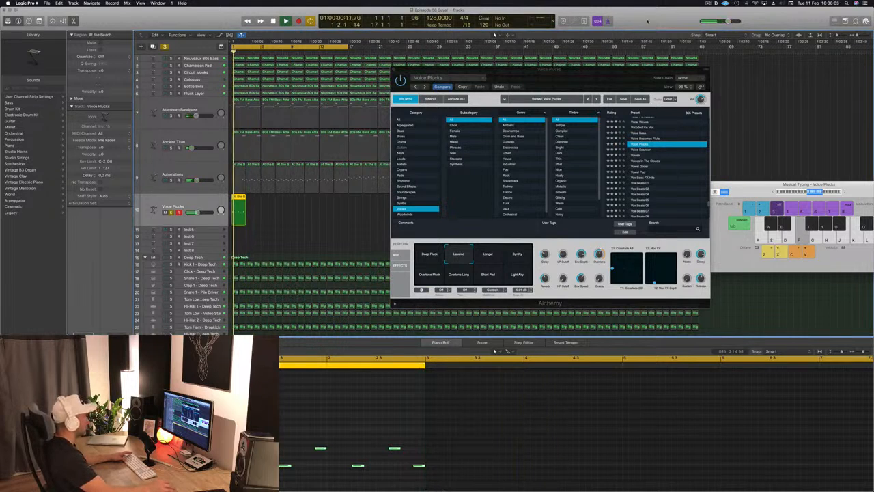
# Copy the At the Beach region repeatedly along the Voice Plucks track to fill it from bar 1 to bar 65.
pyautogui.moveTo(591, 81); pyautogui.dragTo(784, 104)
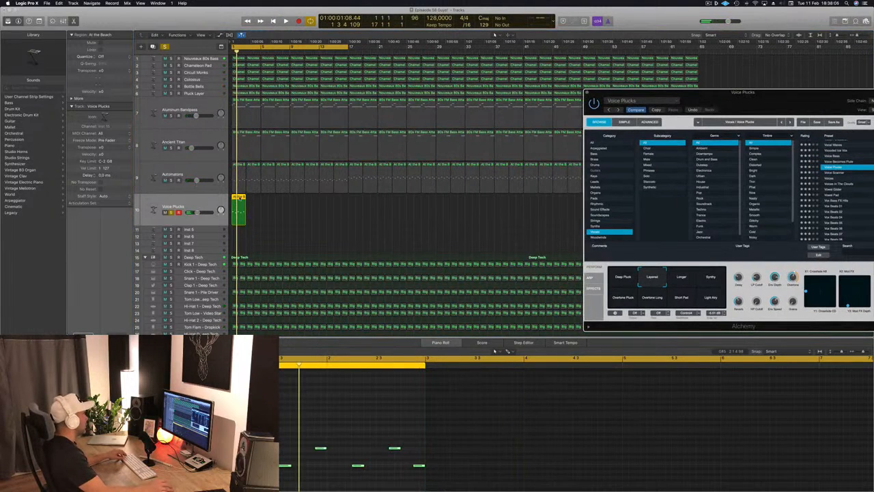
pyautogui.moveTo(240, 198); pyautogui.dragTo(271, 201)
pyautogui.click(242, 196)
pyautogui.moveTo(314, 215); pyautogui.dragTo(296, 202)
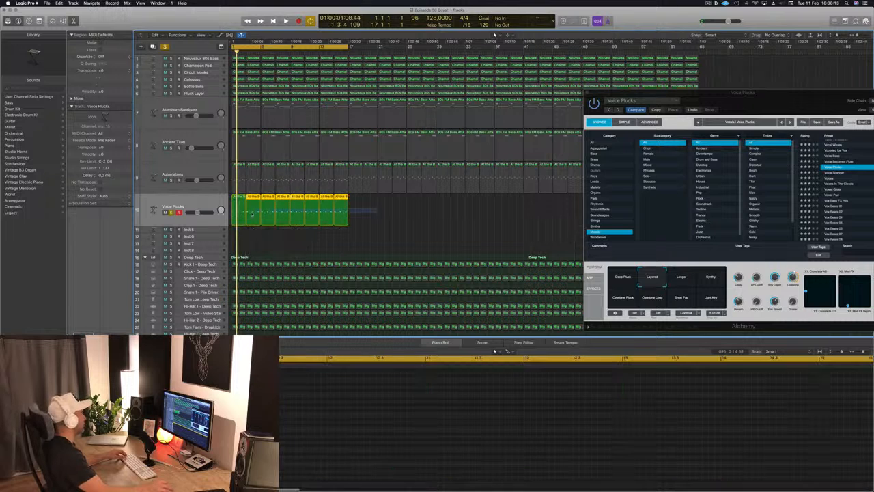
pyautogui.moveTo(236, 215); pyautogui.dragTo(354, 208)
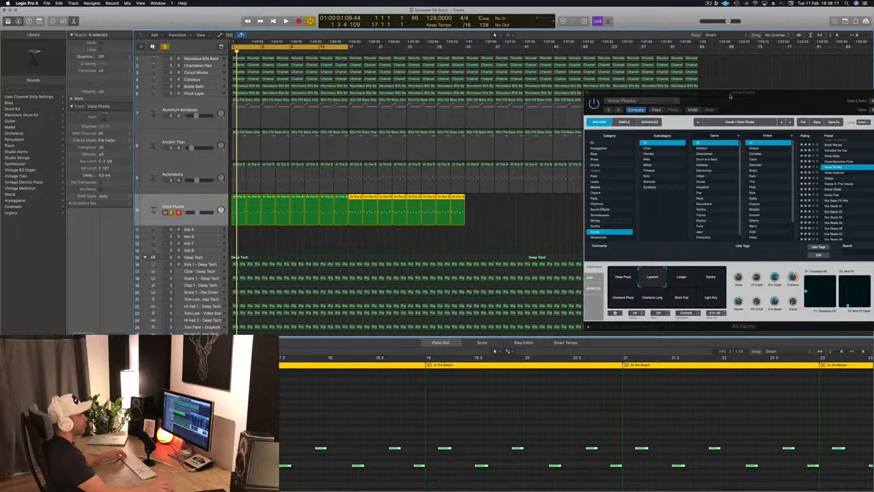
pyautogui.moveTo(732, 92); pyautogui.dragTo(565, 297)
pyautogui.moveTo(508, 208); pyautogui.dragTo(474, 198)
pyautogui.moveTo(586, 205)
pyautogui.mouseDown()
pyautogui.moveTo(606, 207)
pyautogui.moveTo(594, 210)
pyautogui.mouseUp()
pyautogui.click(349, 249)
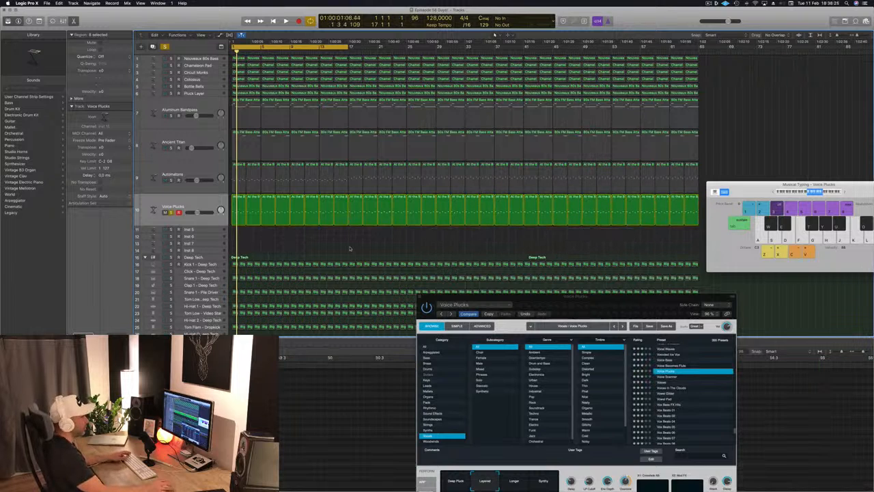
# Audition more Voice Plucks variations during playback, including Longer, and switch to Overtone Pluck with the track soloed.
pyautogui.press('space')
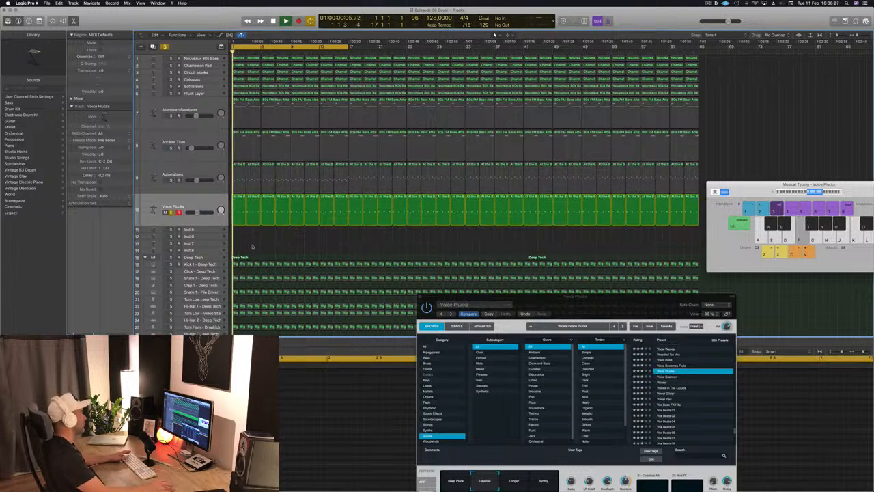
pyautogui.click(171, 213)
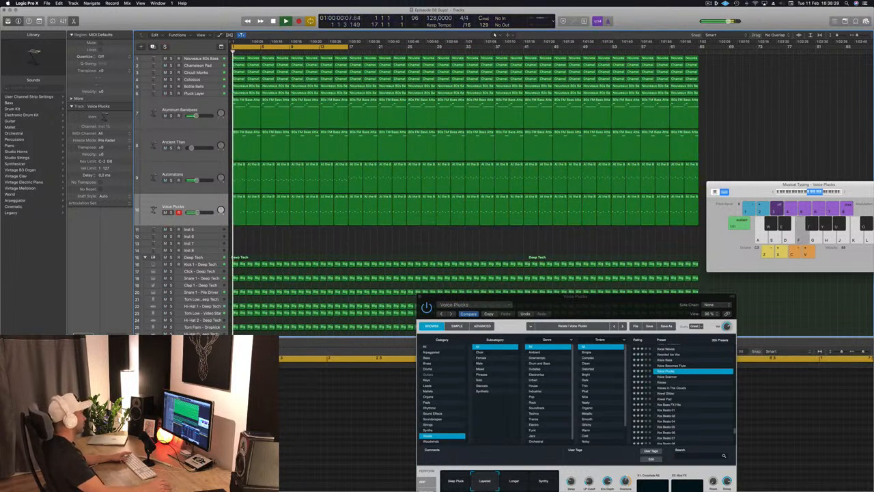
pyautogui.moveTo(625, 303); pyautogui.dragTo(525, 211)
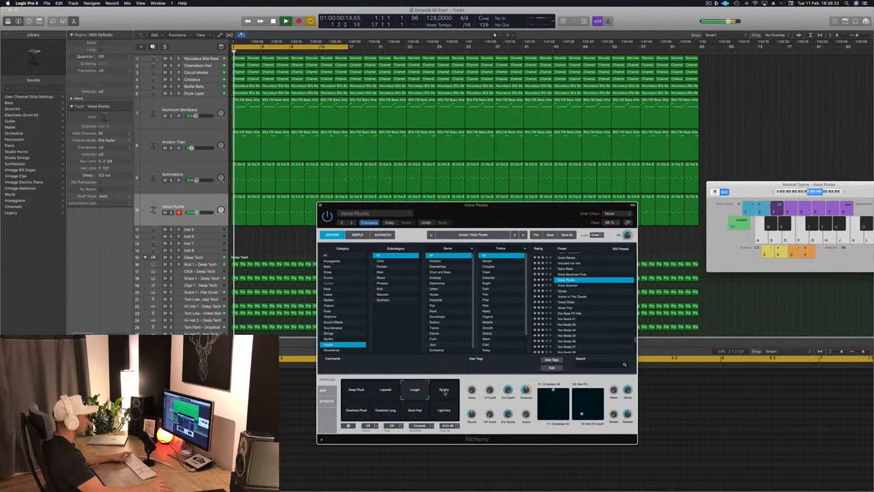
pyautogui.press('s')
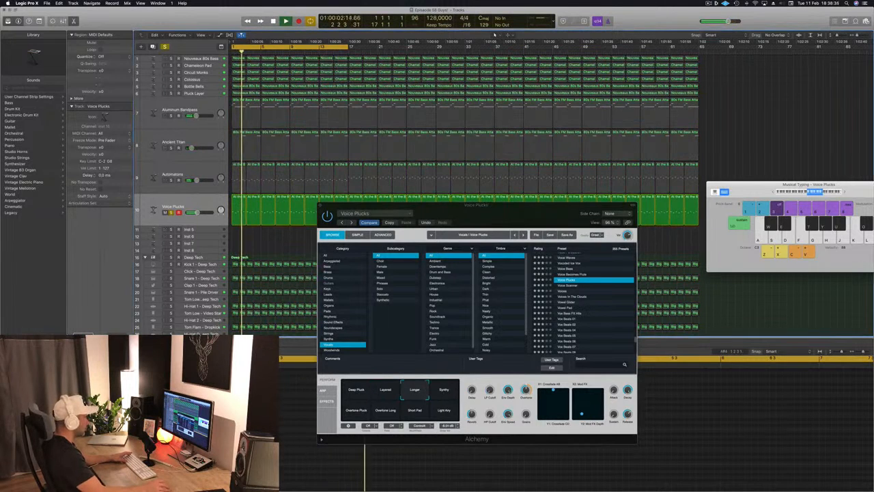
pyautogui.click(433, 392)
pyautogui.click(355, 411)
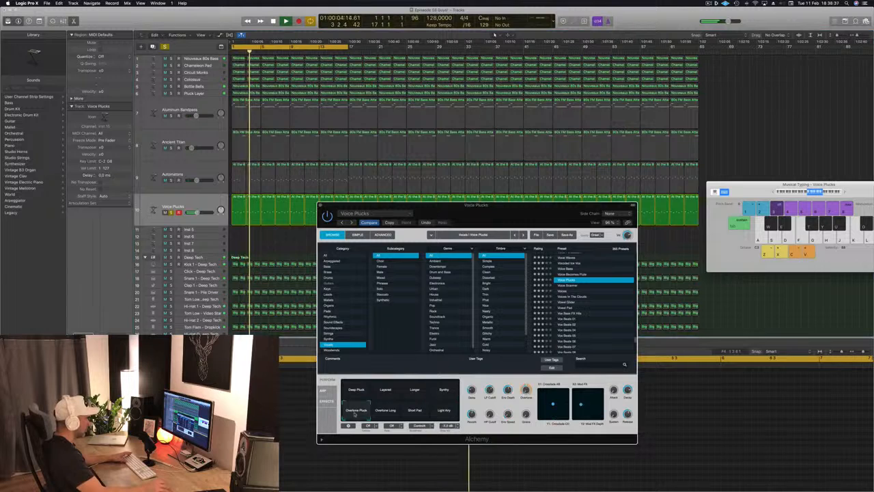
# Unsolo the track, replace Voice Plucks with the Ta Ta Arps preset, and compare it soloed and in the mix.
pyautogui.click(445, 410)
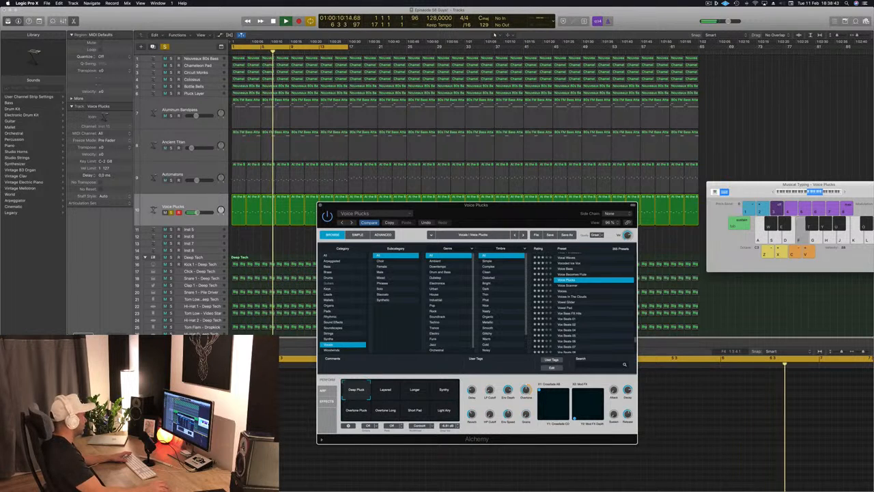
pyautogui.click(171, 213)
pyautogui.scroll(10, 575, 307)
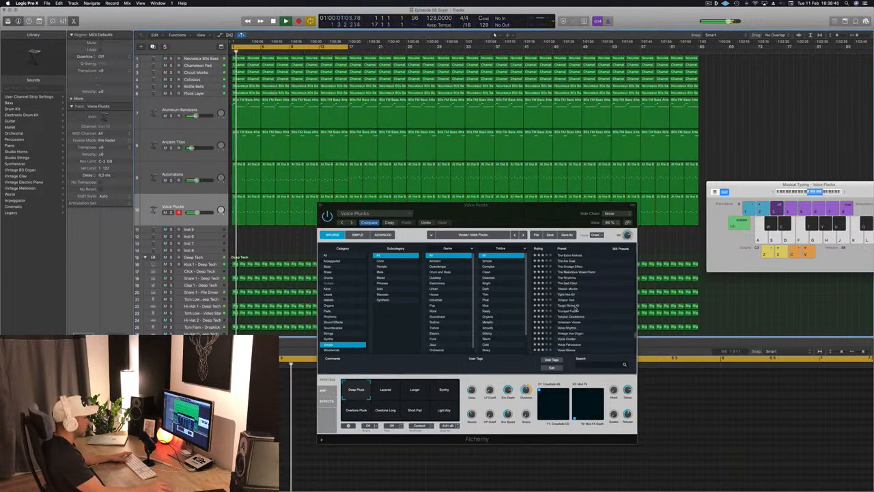
pyautogui.click(573, 278)
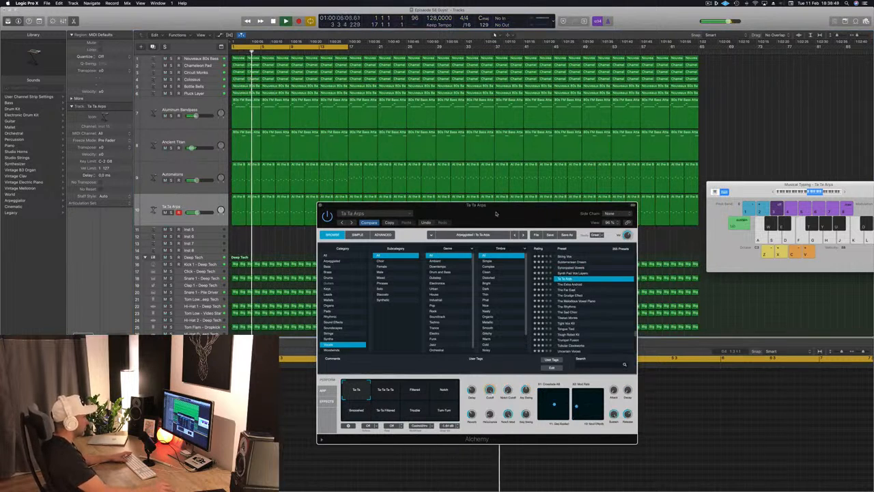
pyautogui.moveTo(496, 214); pyautogui.dragTo(575, 211)
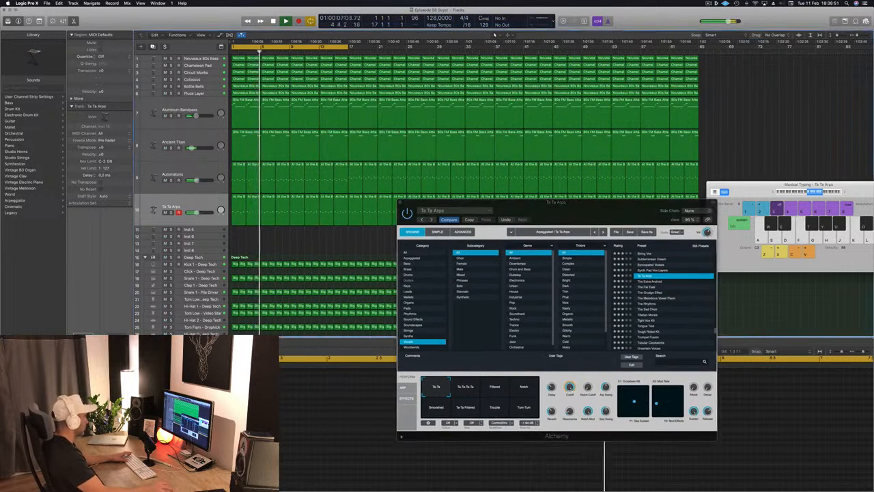
pyautogui.press('s')
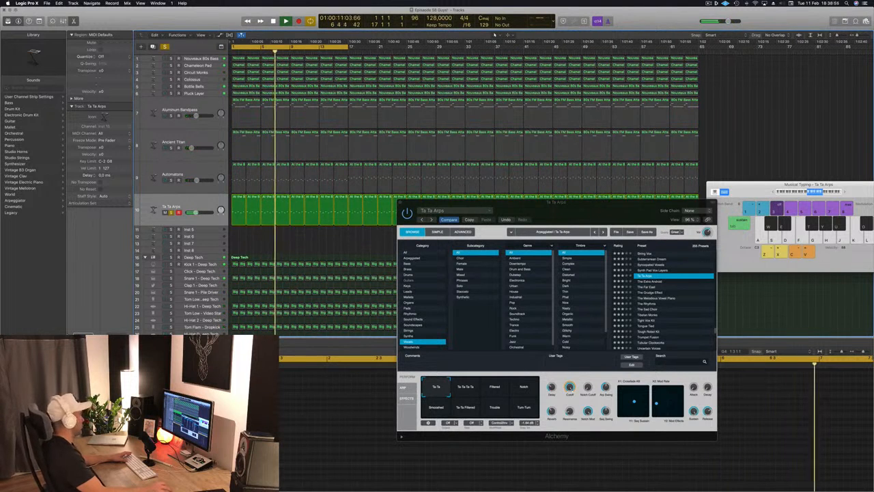
pyautogui.press('s')
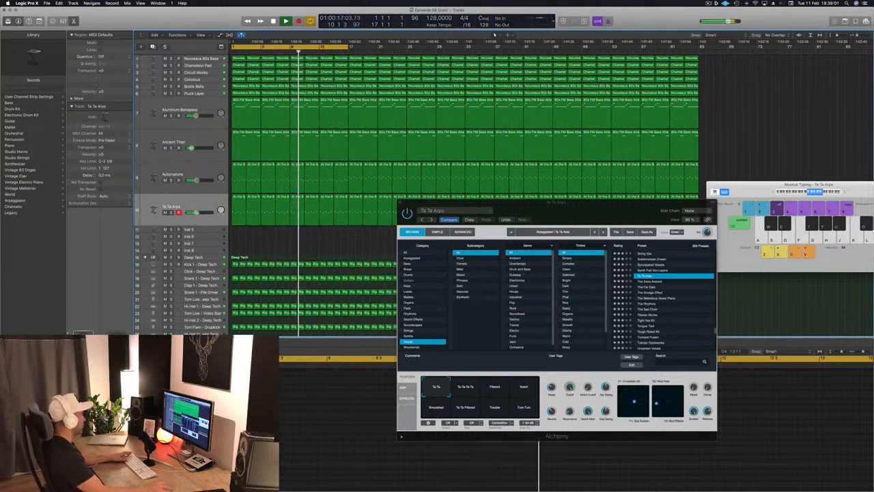
# Audition the Ta Ta Arps variations in the mix, including Filtered, Trouble and Tum Tum, and select Notch.
pyautogui.click(466, 388)
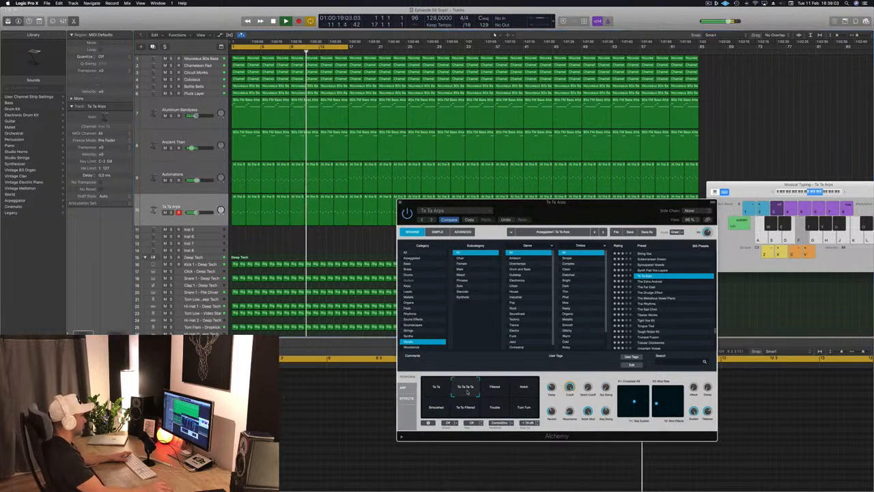
pyautogui.click(495, 389)
pyautogui.click(522, 389)
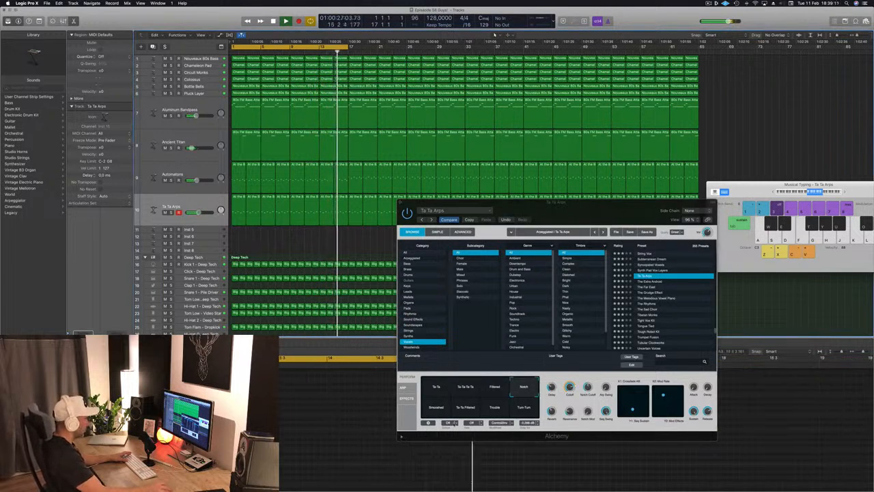
pyautogui.click(437, 409)
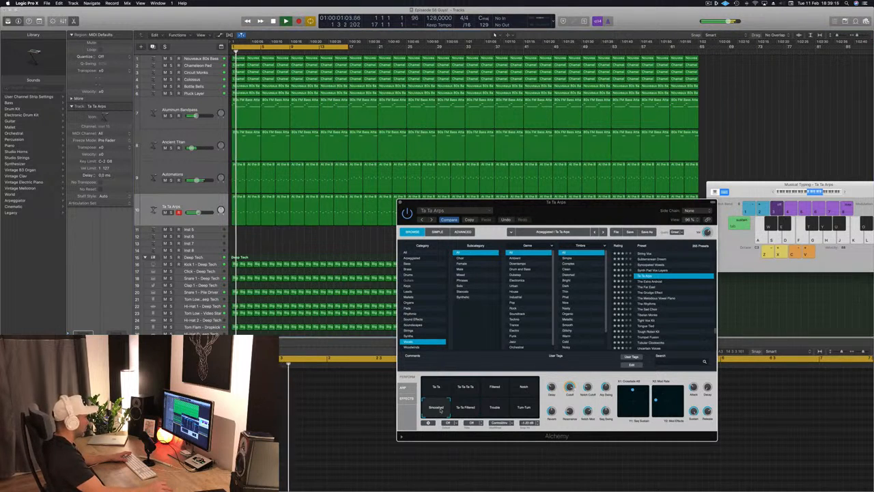
pyautogui.click(470, 409)
pyautogui.click(493, 409)
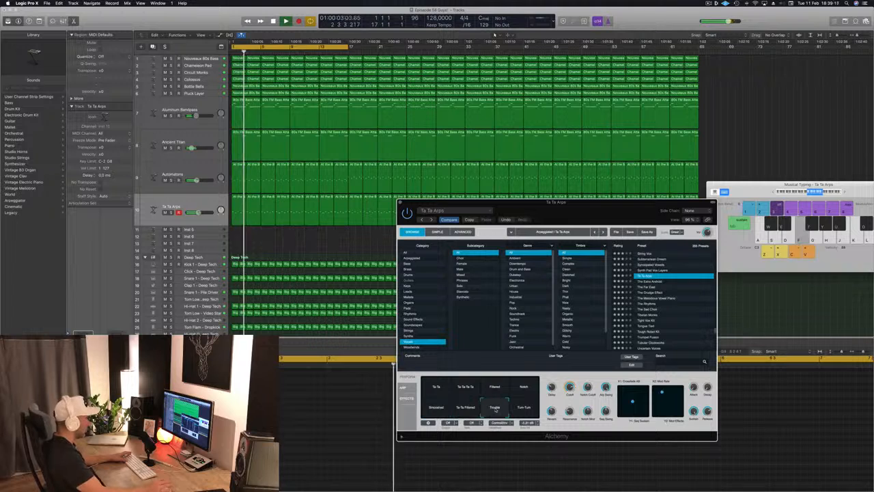
pyautogui.click(523, 409)
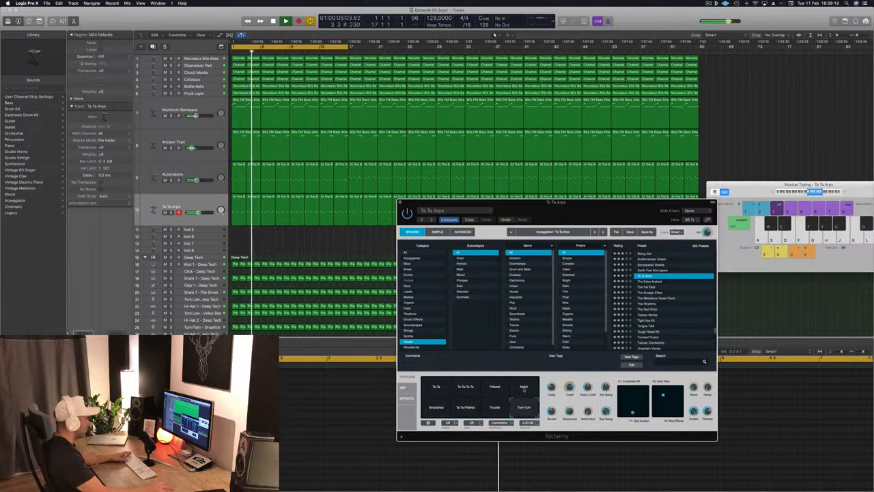
pyautogui.click(465, 387)
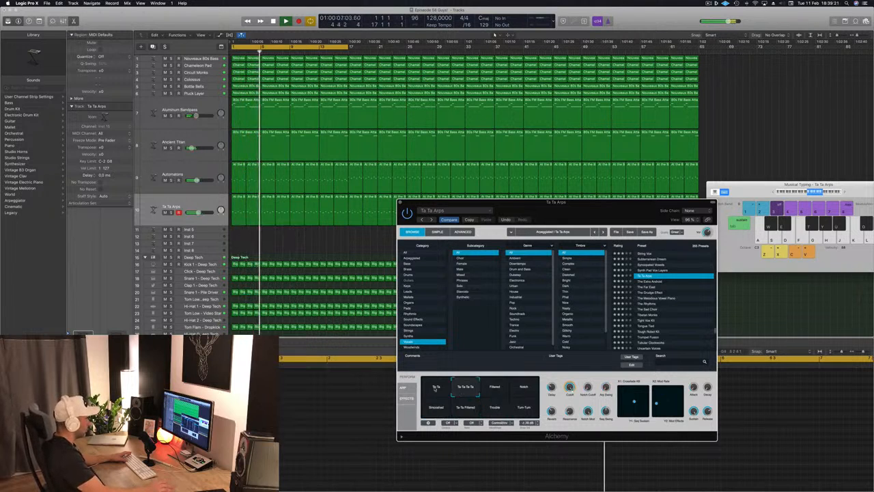
pyautogui.click(524, 387)
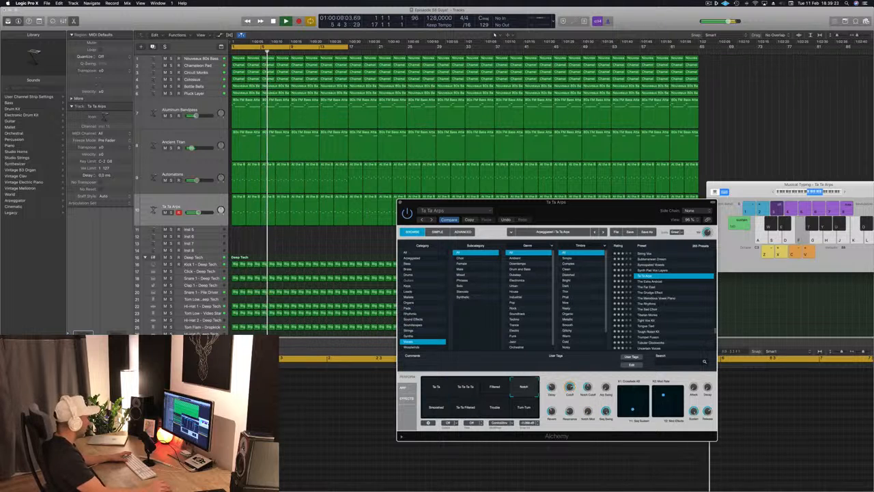
# Compare Notch with another variation while the track is soloed, keep Notch, and replay the full mix from the start.
pyautogui.press('s')
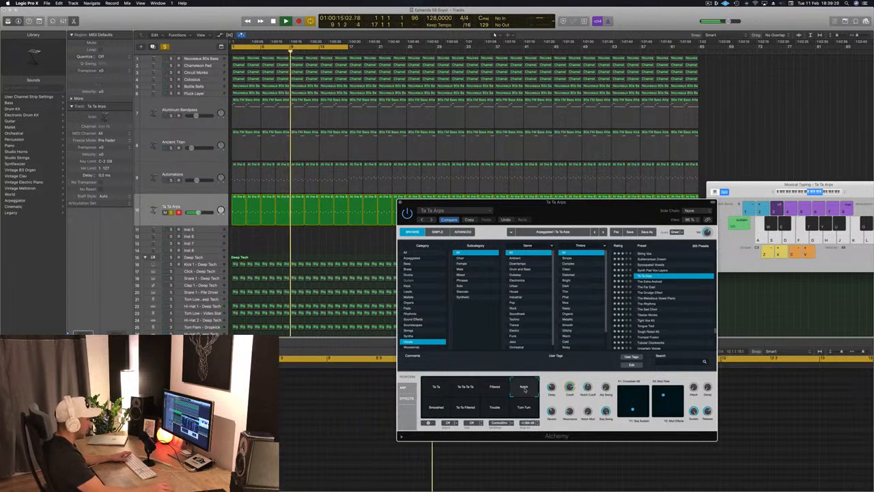
pyautogui.click(437, 409)
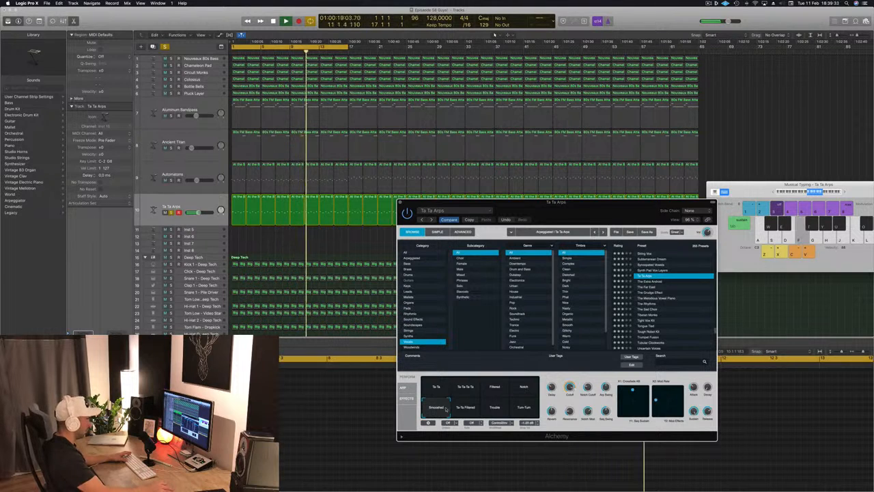
pyautogui.click(532, 387)
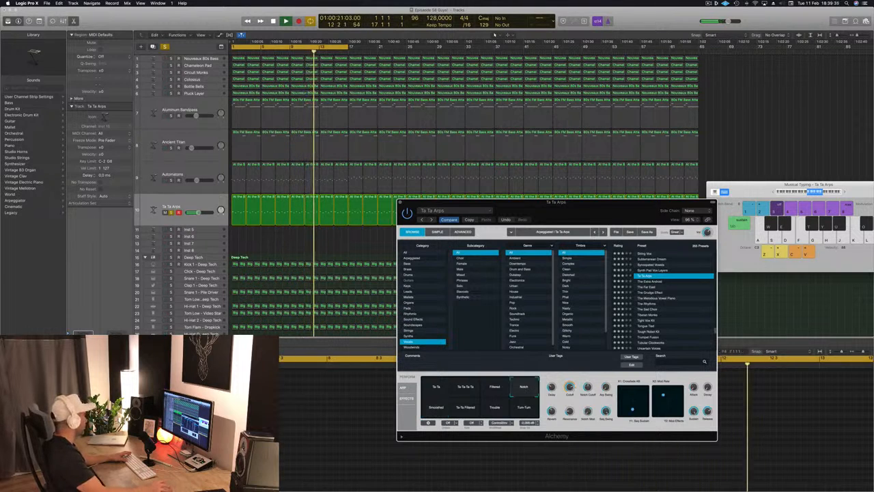
pyautogui.click(171, 213)
pyautogui.press('Return')
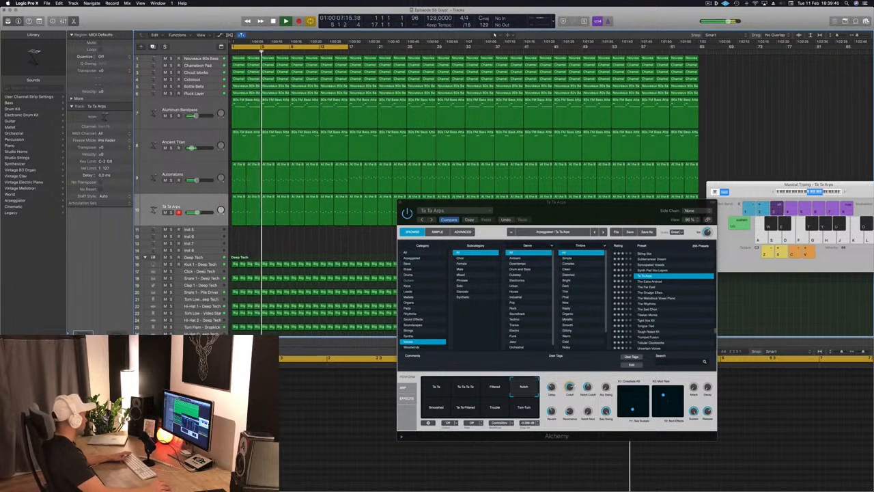
# Add a bus send to the Ta Ta Arps track and insert Delay Designer on Aux 34.
pyautogui.click(84, 383)
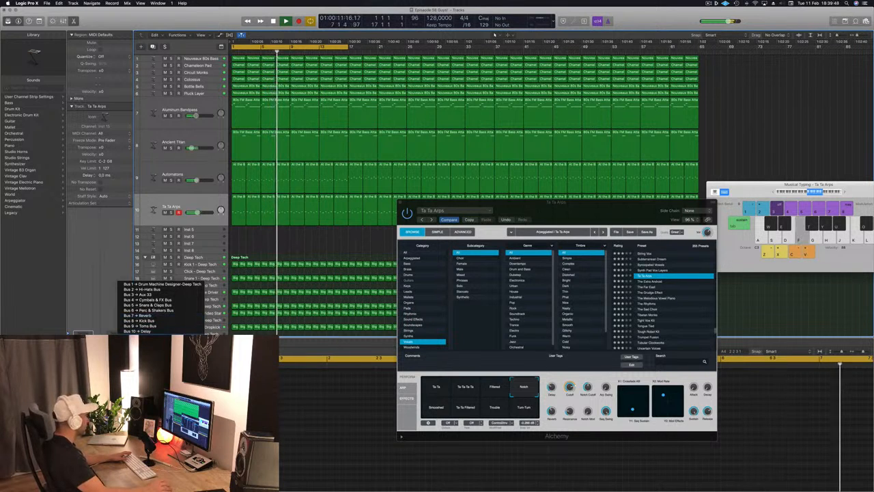
pyautogui.click(142, 316)
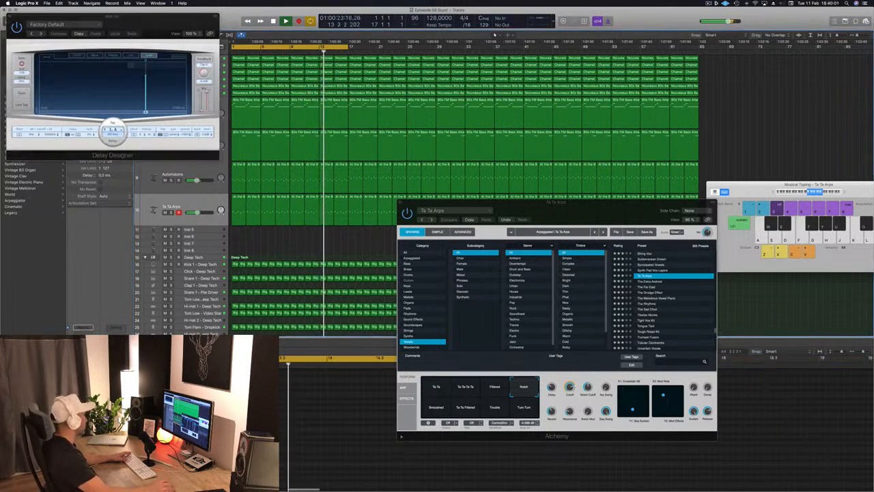
pyautogui.moveTo(111, 15); pyautogui.dragTo(403, 183)
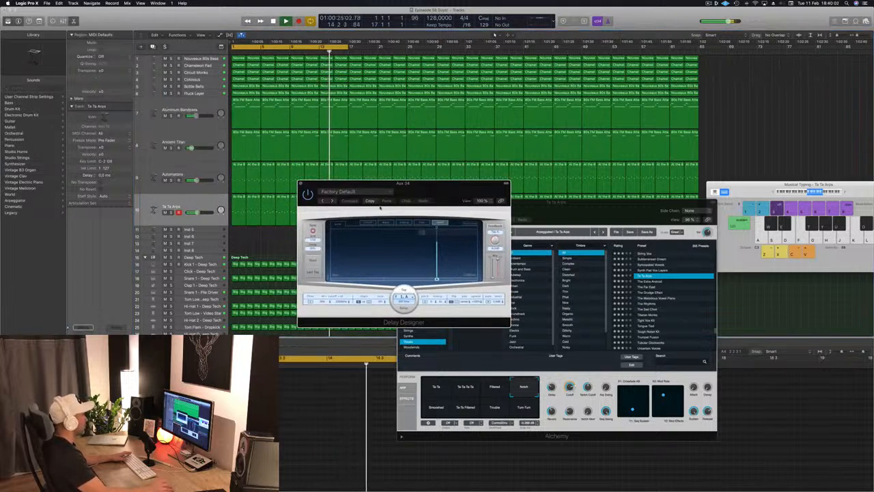
# Audition the 1/16 Bandpass Sweep and 1/16 Filter Pan presets in Delay Designer with the Ta Ta Arps track soloed.
pyautogui.click(341, 192)
pyautogui.moveTo(355, 319)
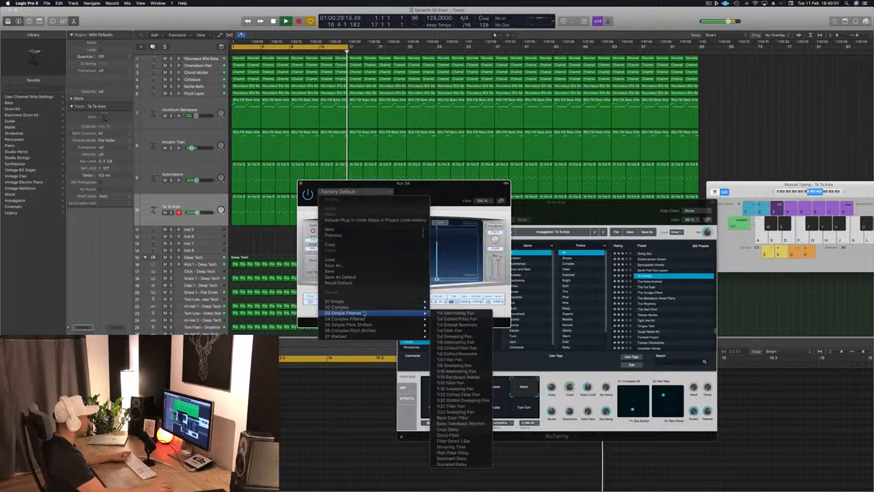
pyautogui.click(456, 377)
pyautogui.moveTo(440, 188); pyautogui.dragTo(483, 186)
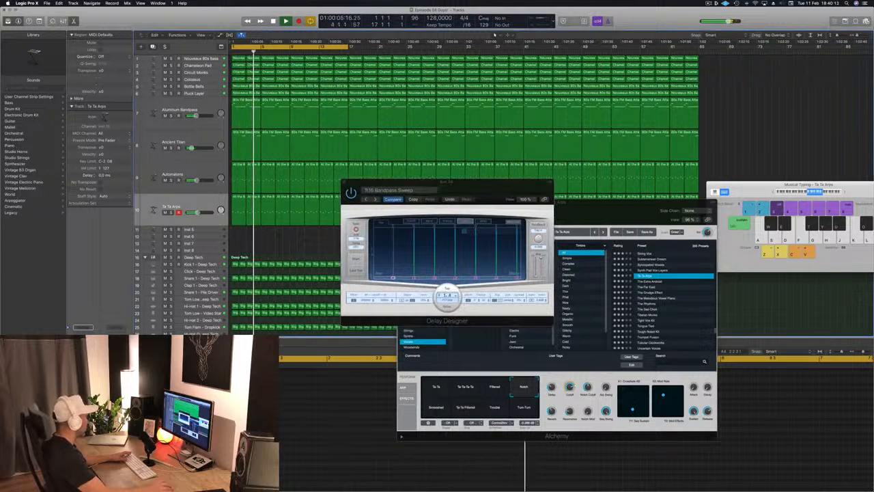
pyautogui.press('s')
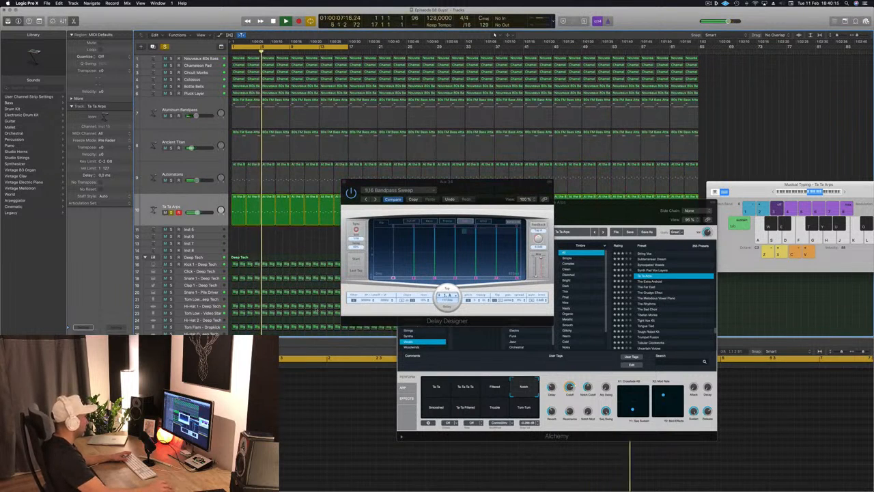
pyautogui.click(376, 199)
# Load the 1/4 Alternating Pan preset from Delay Designer's Simple Filtered category and unsolo the Ta Ta Arps track.
pyautogui.click(394, 191)
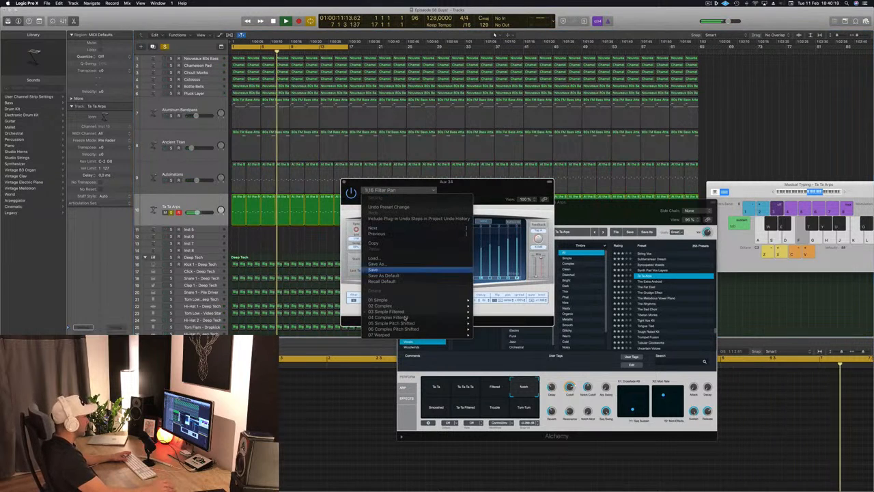
pyautogui.moveTo(410, 312)
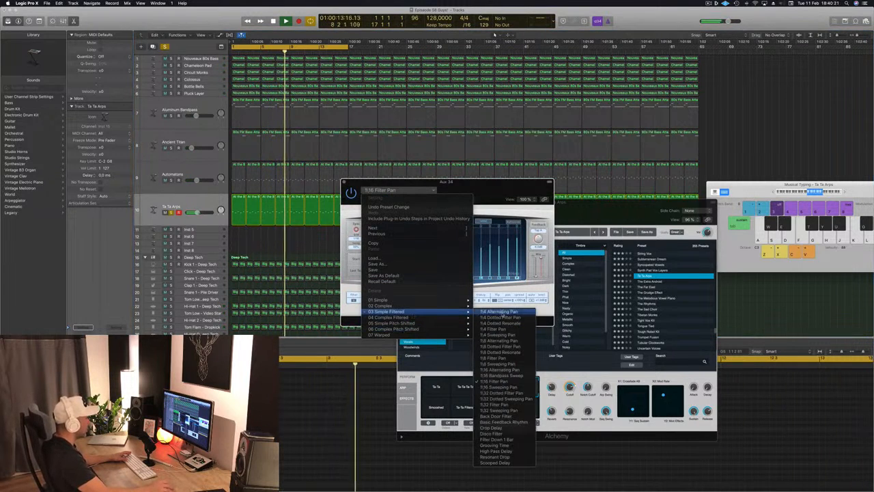
pyautogui.click(499, 311)
pyautogui.moveTo(496, 187); pyautogui.dragTo(514, 180)
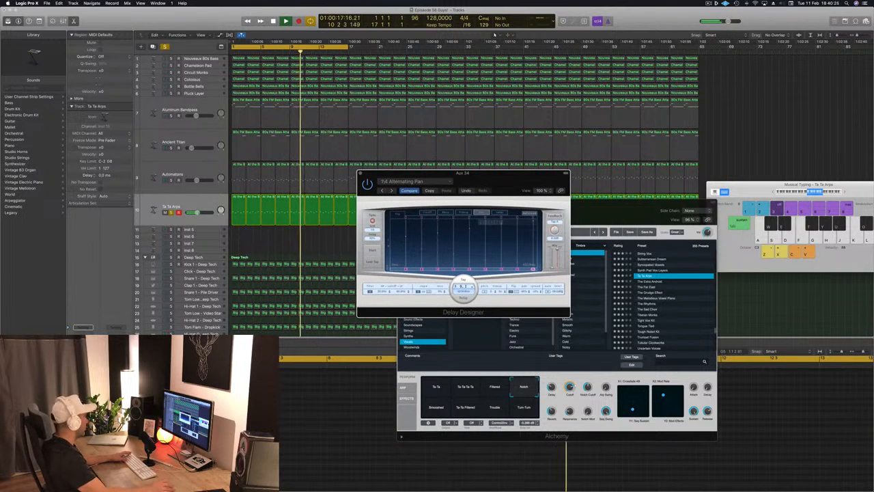
pyautogui.click(171, 213)
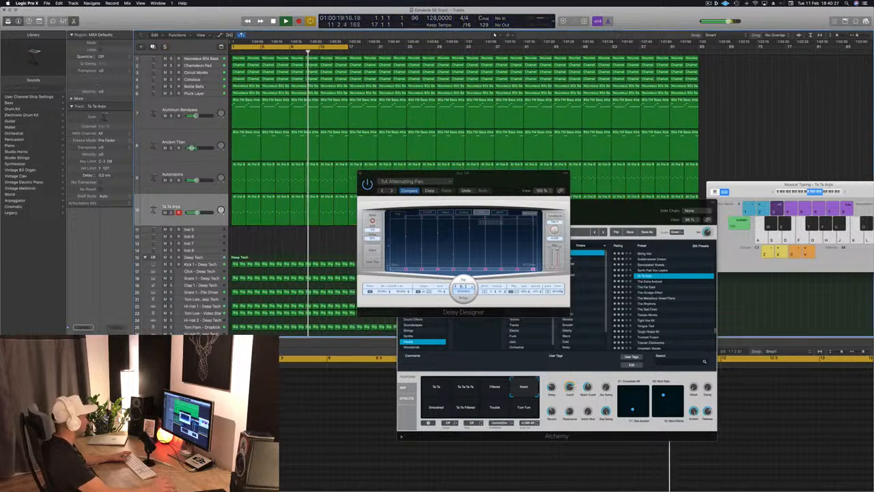
# Try the 1/4 Dotted Filter Pan delay preset, switch to 1/4 Dotted Resonate with the track soloed, and close Delay Designer.
pyautogui.moveTo(390, 191); pyautogui.dragTo(350, 261)
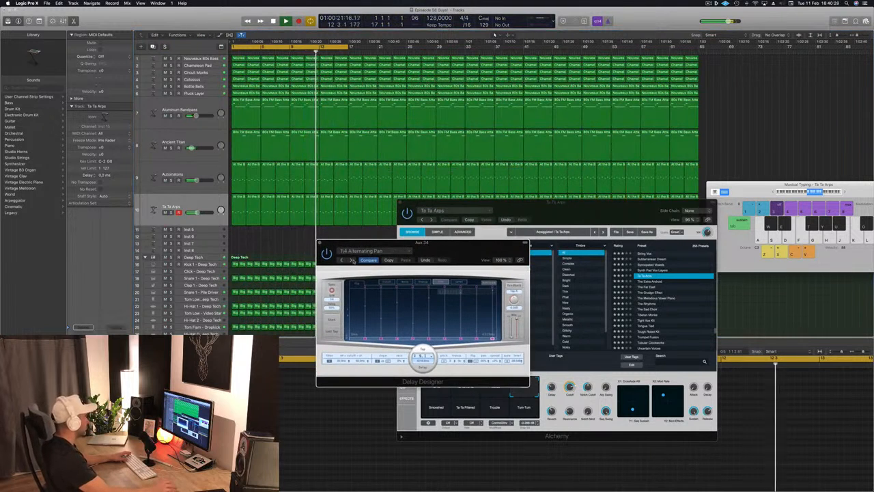
pyautogui.click(351, 260)
pyautogui.moveTo(476, 249); pyautogui.dragTo(455, 252)
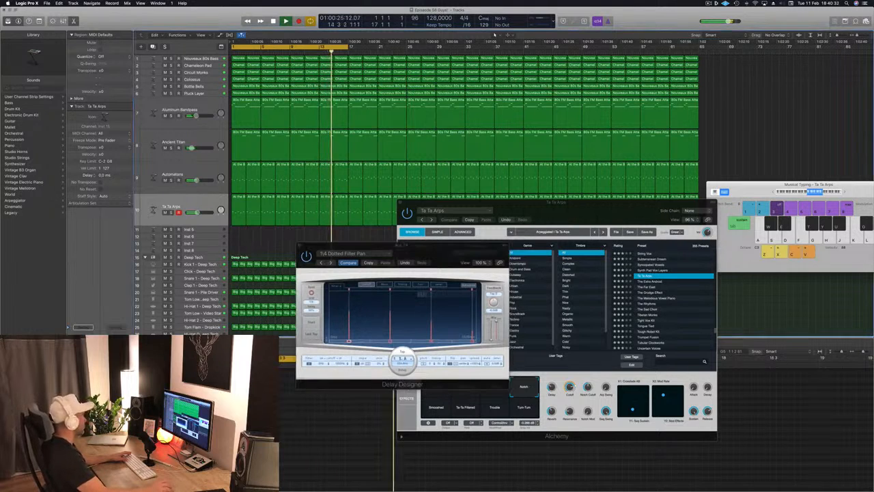
pyautogui.press('s')
pyautogui.click(331, 263)
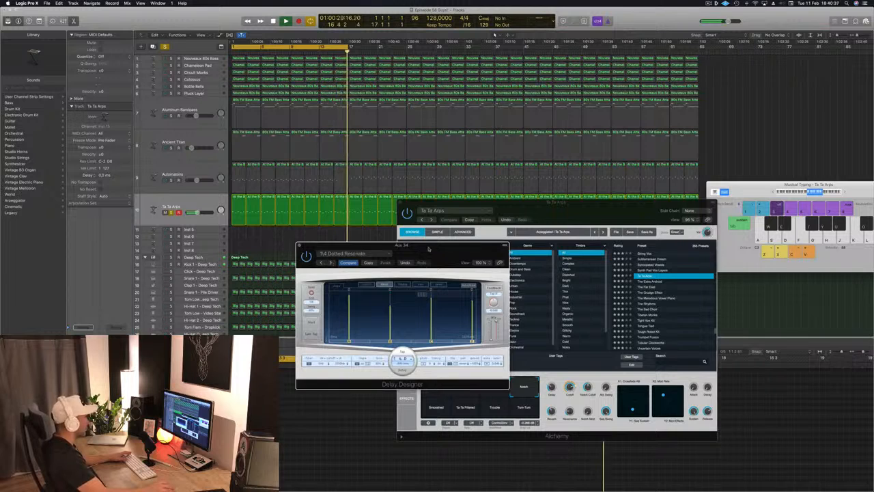
pyautogui.moveTo(429, 249); pyautogui.dragTo(413, 224)
pyautogui.click(279, 220)
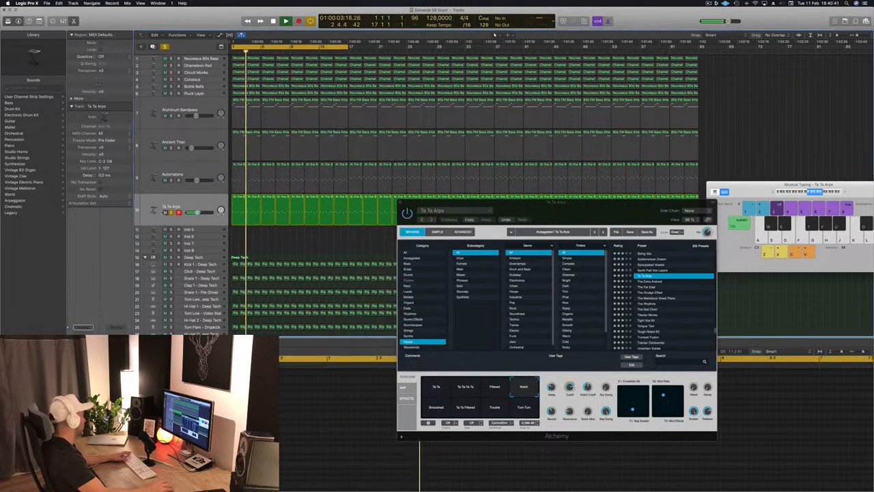
# Unsolo Ta Ta Arps, close Alchemy, and play the full mix with the Automatons track muted and unmuted.
pyautogui.click(171, 212)
pyautogui.press('space')
pyautogui.press('space')
pyautogui.click(179, 208)
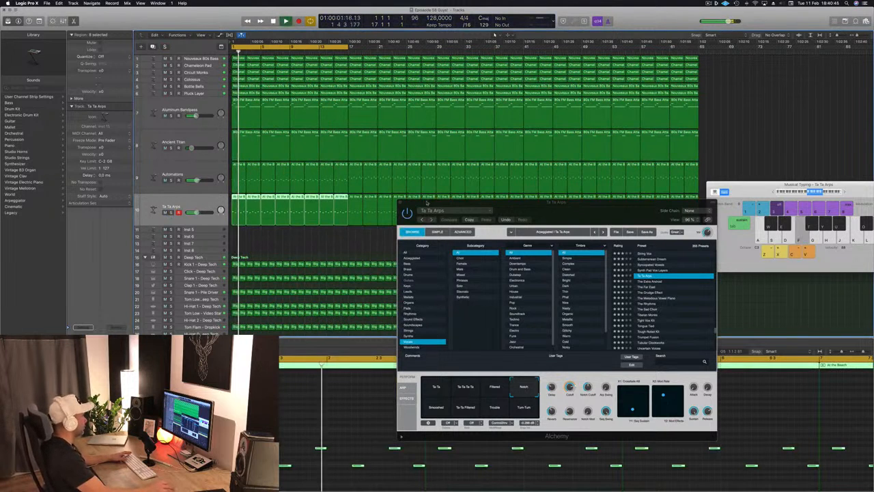
pyautogui.click(400, 204)
pyautogui.click(328, 235)
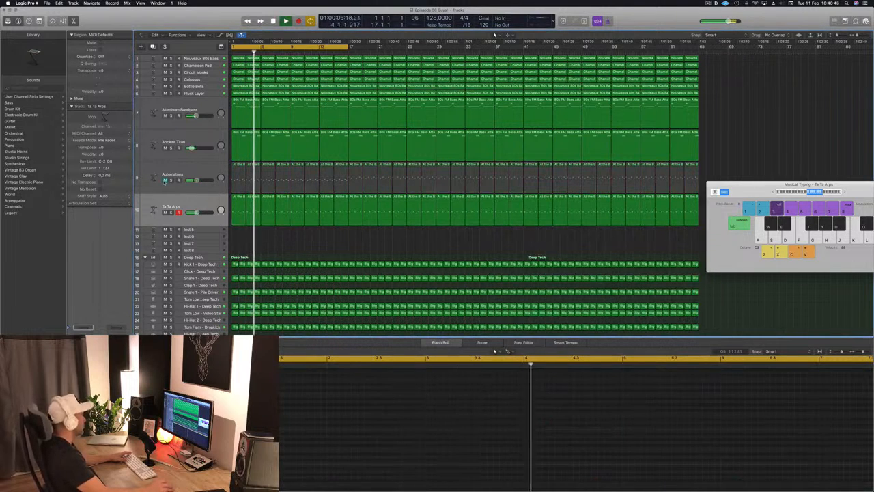
pyautogui.click(163, 205)
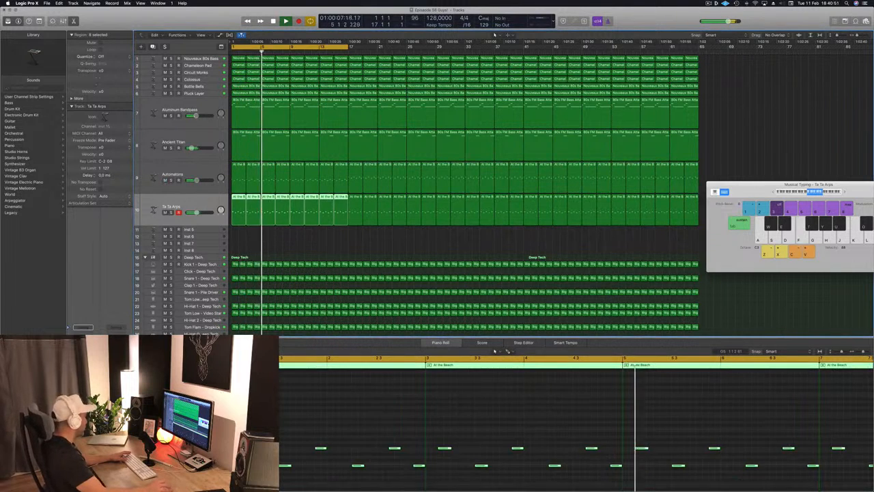
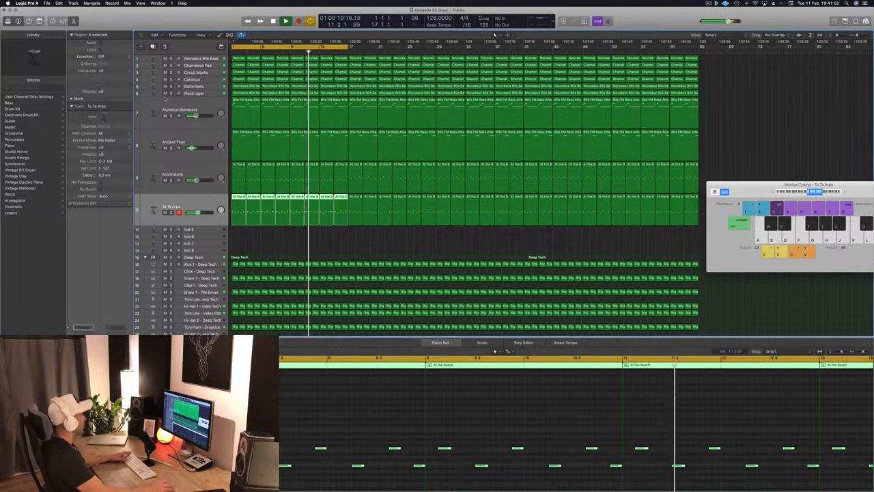
# Mute the Aluminum Bandpass and Ancient Titan tracks and clear the region selection.
pyautogui.click(165, 148)
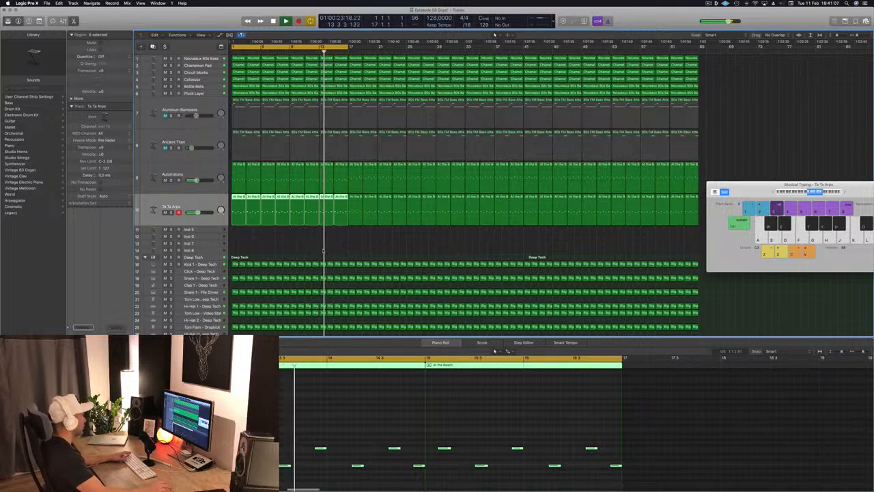
pyautogui.click(298, 246)
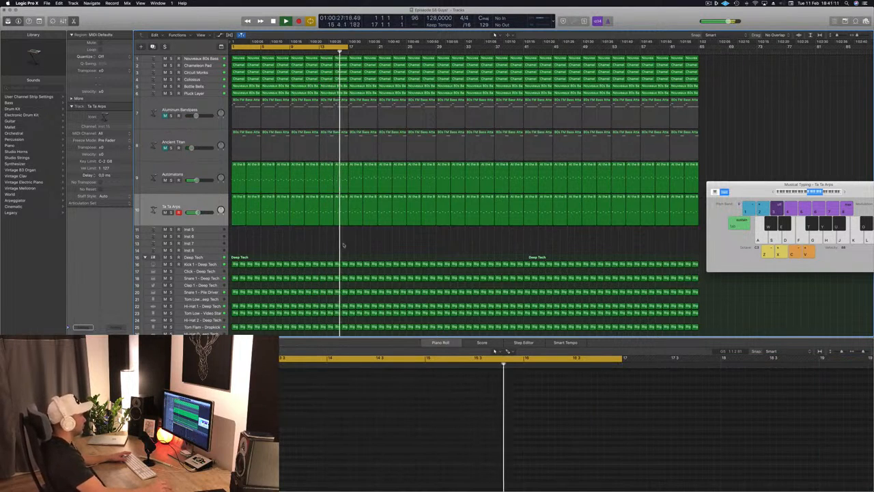
pyautogui.click(351, 177)
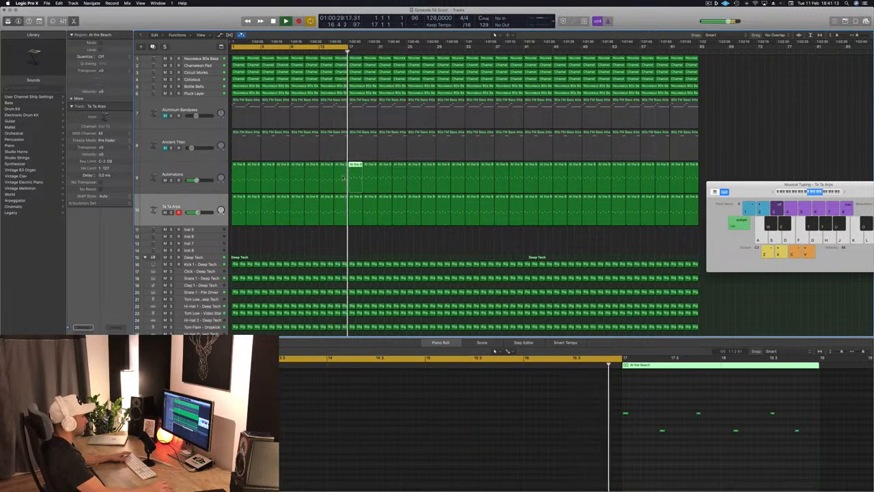
pyautogui.press('Left')
pyautogui.moveTo(736, 168); pyautogui.dragTo(587, 177)
pyautogui.press('Delete')
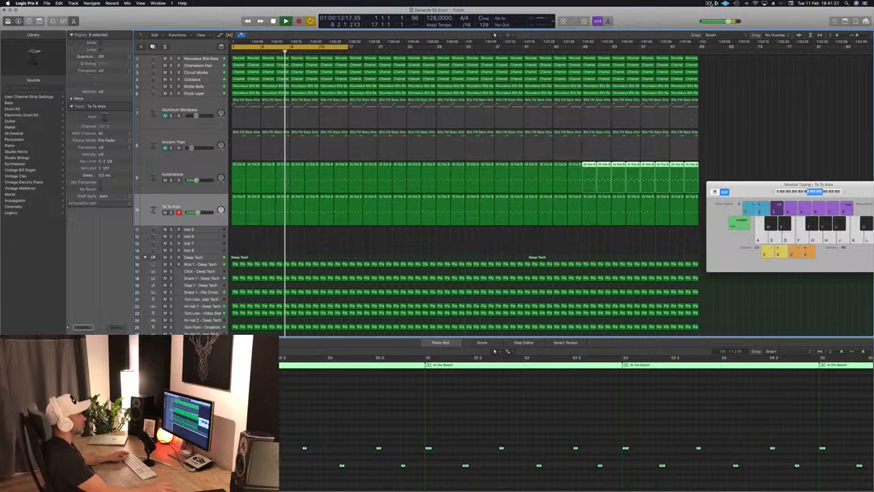
pyautogui.click(345, 249)
# Move the Musical Typing window clear of the lower track rows and restart playback from the beginning of the arrangement.
pyautogui.press('space')
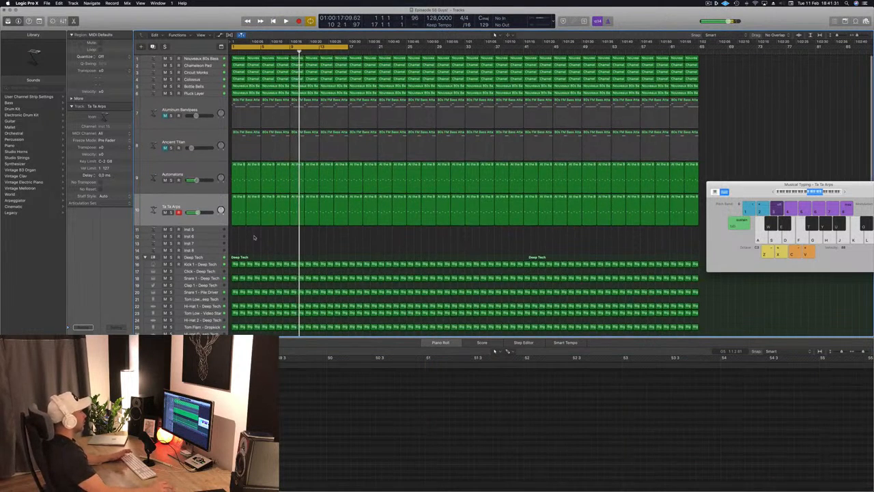
pyautogui.press('space')
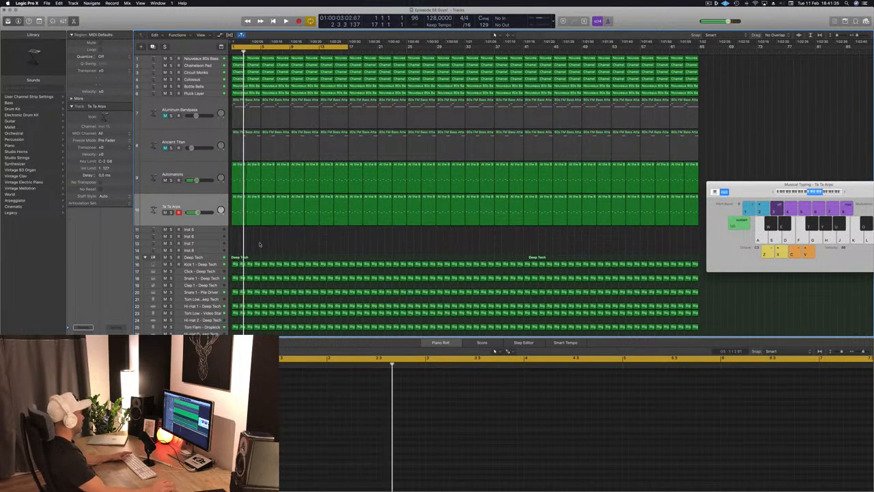
pyautogui.moveTo(752, 195); pyautogui.dragTo(690, 62)
pyautogui.press('space')
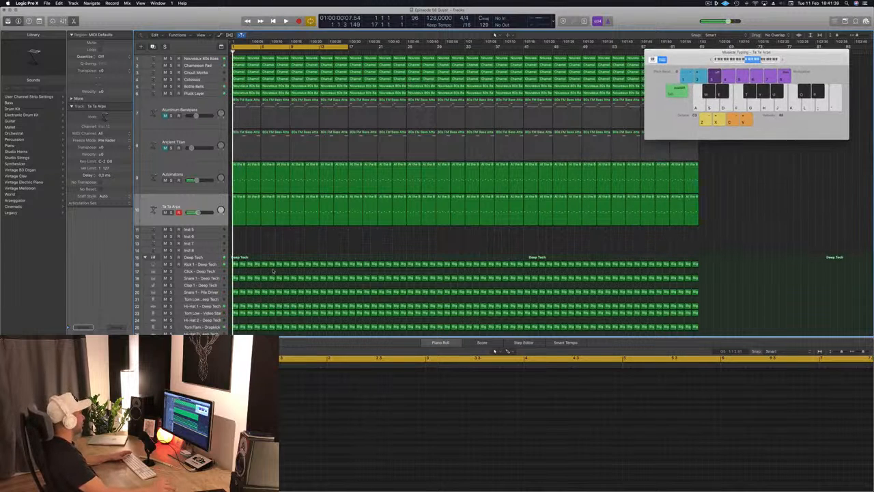
# Solo the Deep Tech drum stack and select it to hear the drums alone.
pyautogui.scroll(-2, 273, 272)
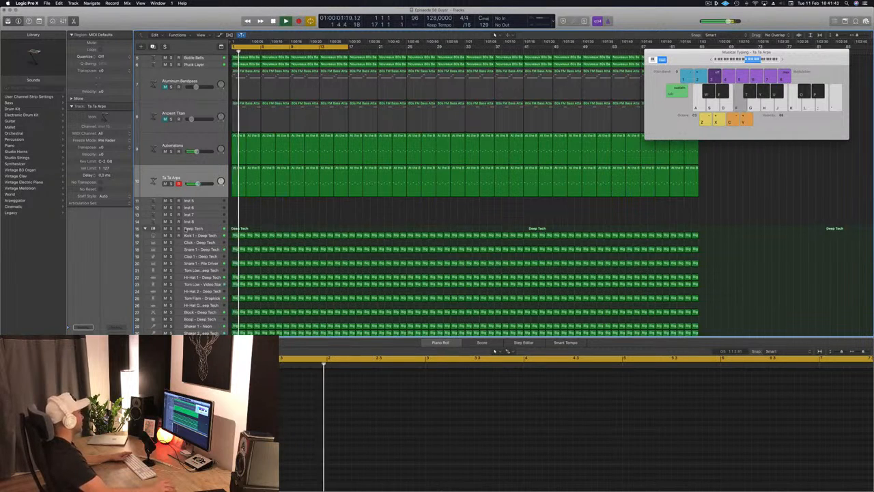
pyautogui.click(171, 228)
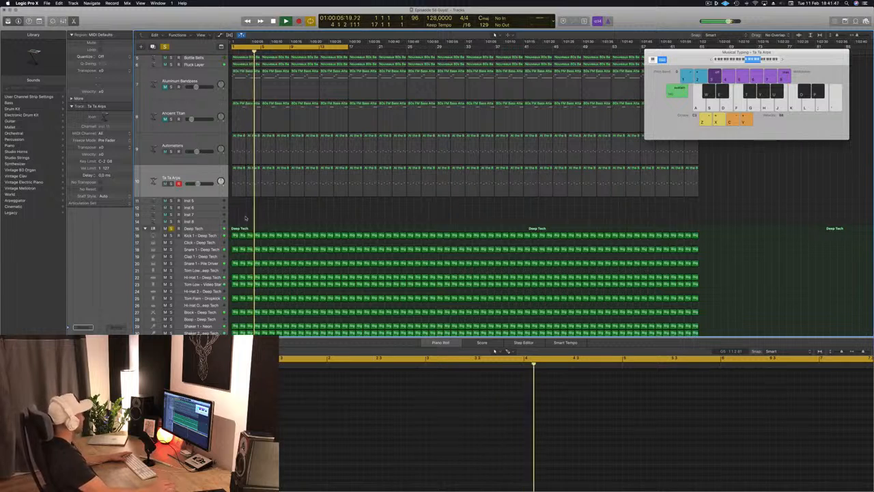
pyautogui.click(208, 228)
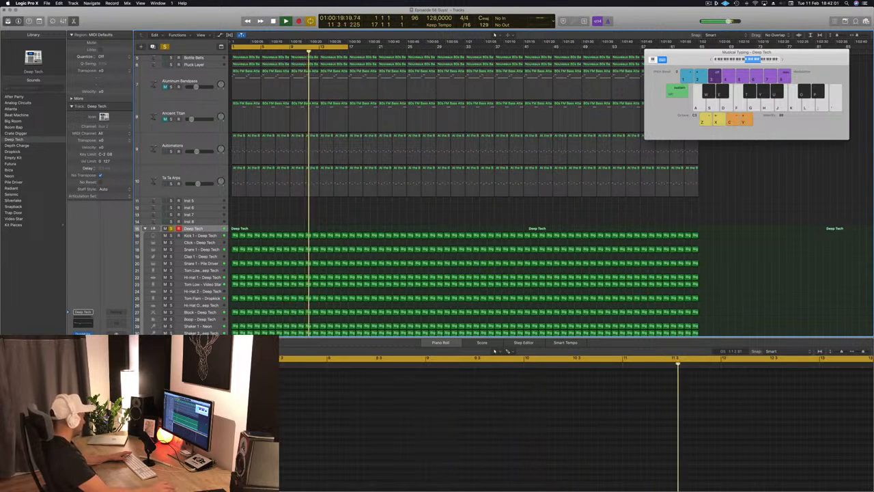
# Show the Deep Tech stack's Compressor, move its window over the arrangement and lower the threshold.
pyautogui.press('v')
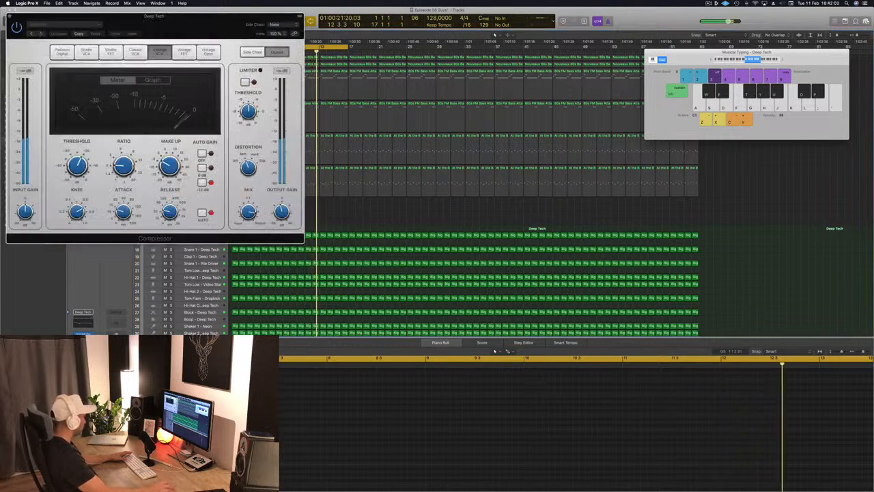
pyautogui.moveTo(227, 17); pyautogui.dragTo(567, 116)
pyautogui.moveTo(423, 261); pyautogui.dragTo(421, 270)
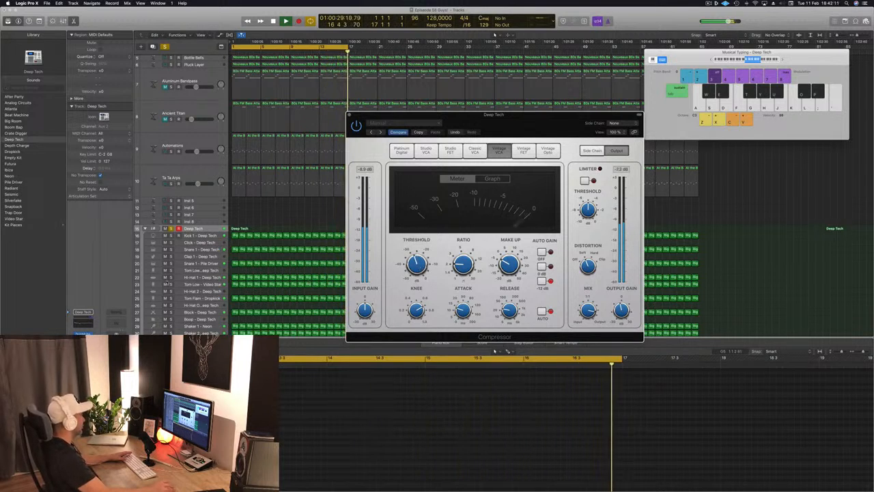
# Examine the Deep Tech stack's Multipressor settings and close both the Multipressor and Compressor windows.
pyautogui.click(84, 349)
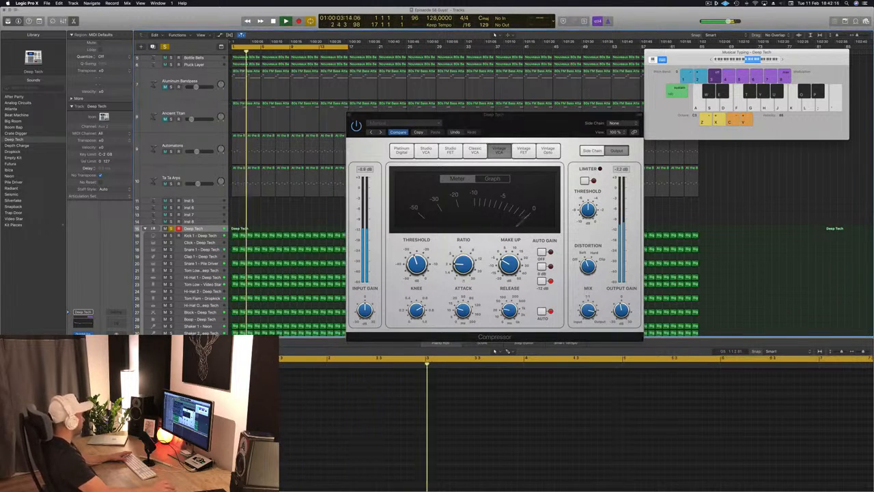
pyautogui.click(83, 355)
pyautogui.moveTo(345, 86); pyautogui.dragTo(357, 88)
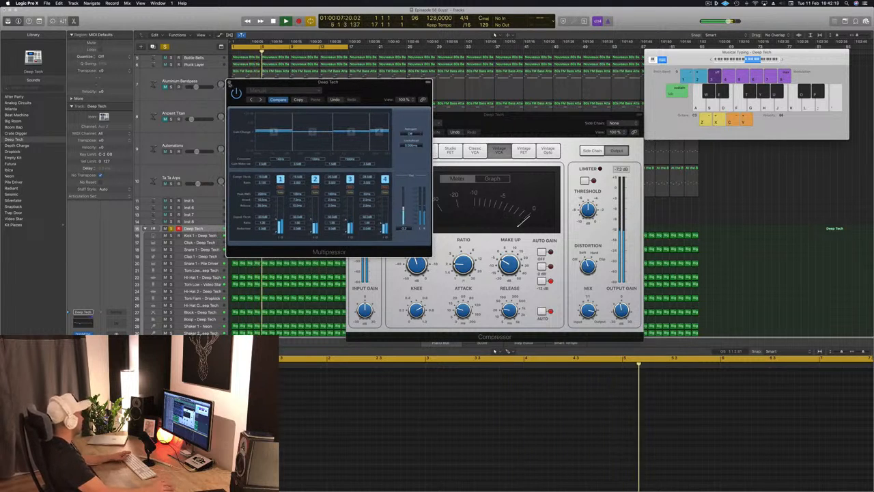
pyautogui.click(231, 83)
pyautogui.moveTo(347, 115); pyautogui.dragTo(309, 128)
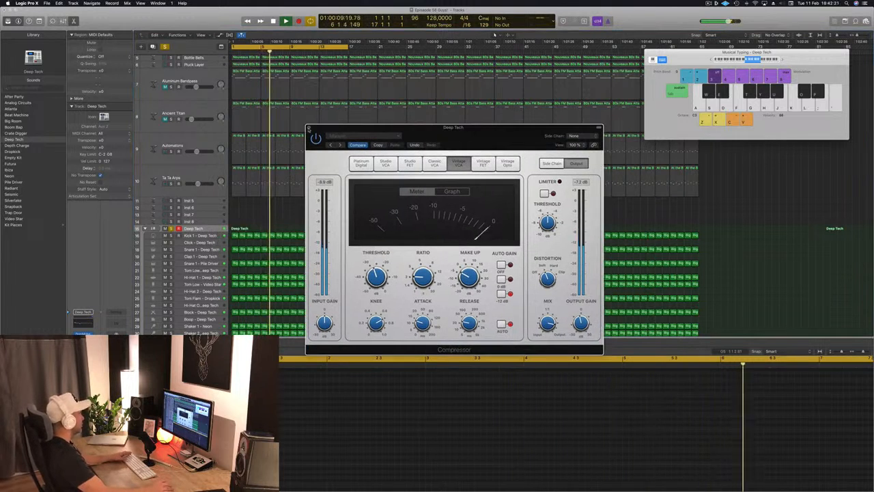
pyautogui.click(309, 128)
# Examine the note patterns of the Shaker 1 - Neon, Shaker 2 - Deep Tech, Snare 1 - Deep Tech and Snare 1 - Pile Driver tracks.
pyautogui.scroll(-3, 478, 205)
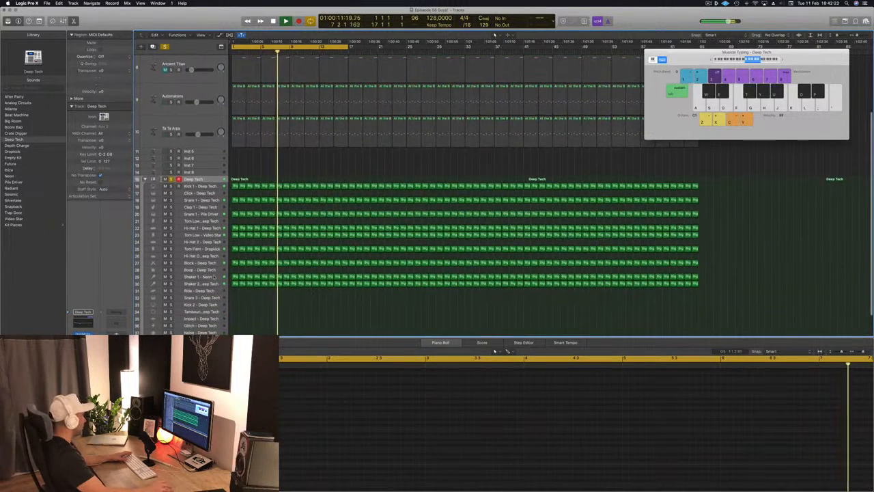
pyautogui.click(198, 276)
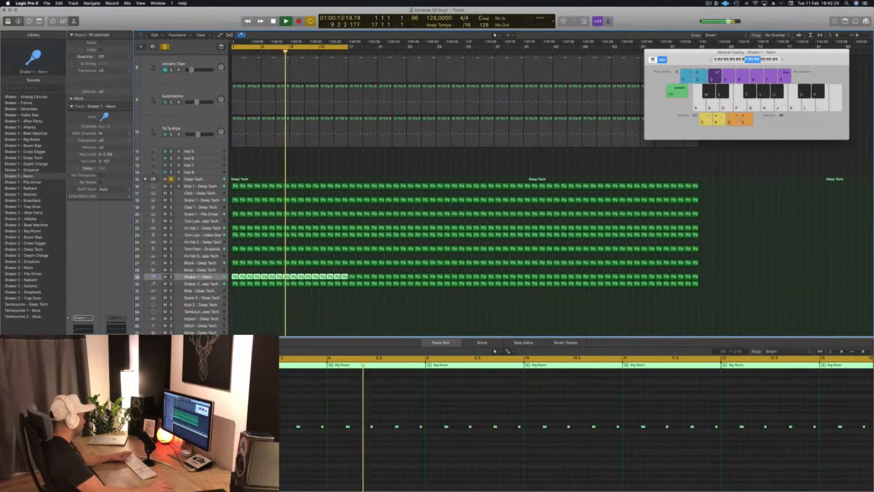
pyautogui.press('Down')
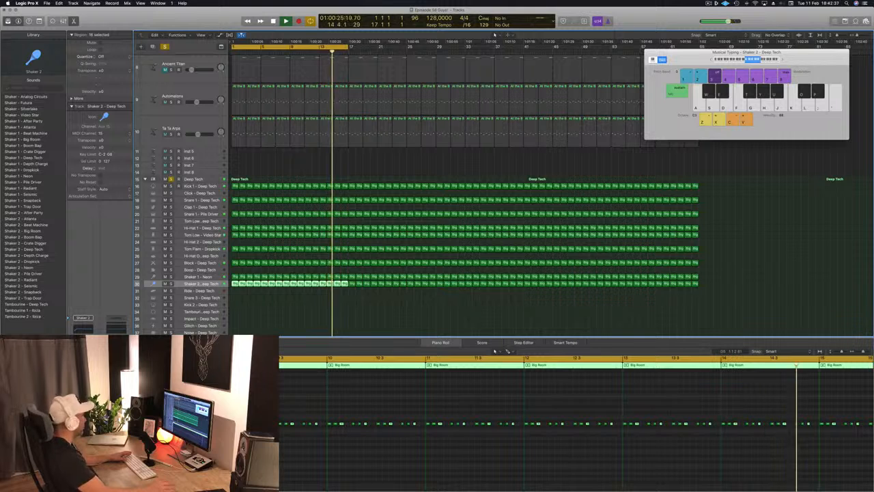
pyautogui.click(254, 324)
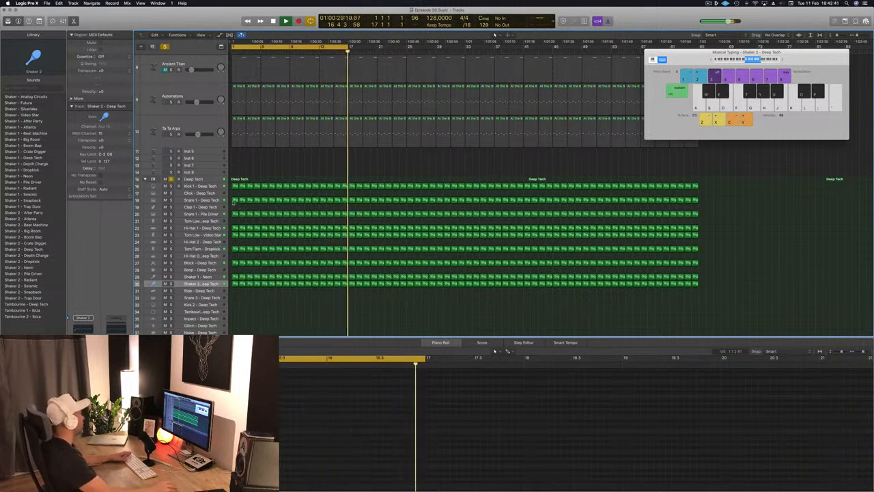
pyautogui.click(190, 201)
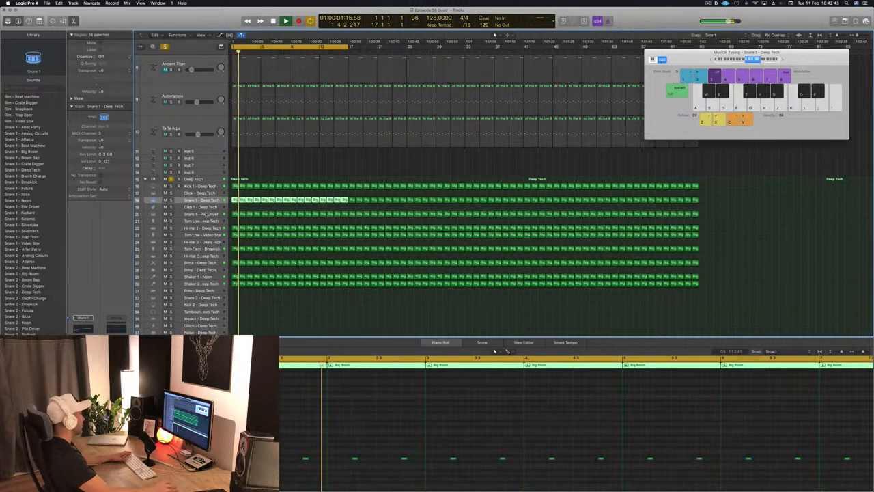
pyautogui.click(192, 214)
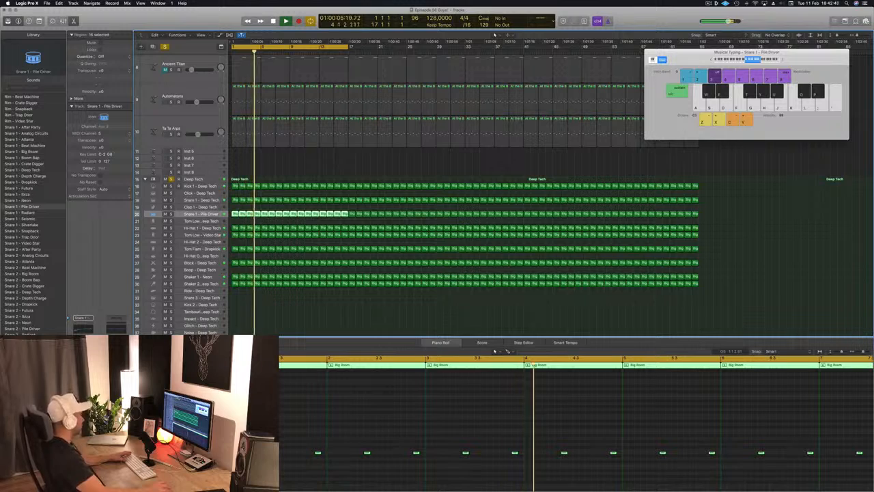
# Select the Nouveaux 80s Bass track and solo it together with the Deep Tech drums.
pyautogui.scroll(1, 278, 265)
pyautogui.scroll(6, 278, 265)
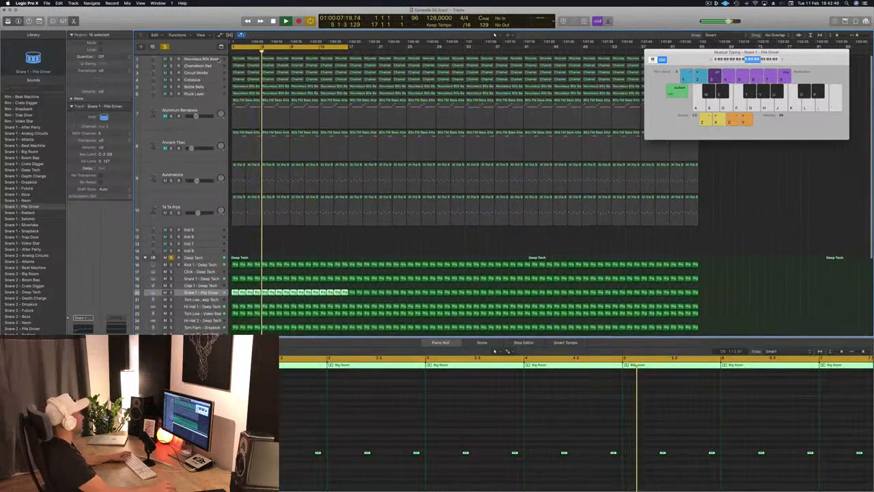
pyautogui.click(216, 59)
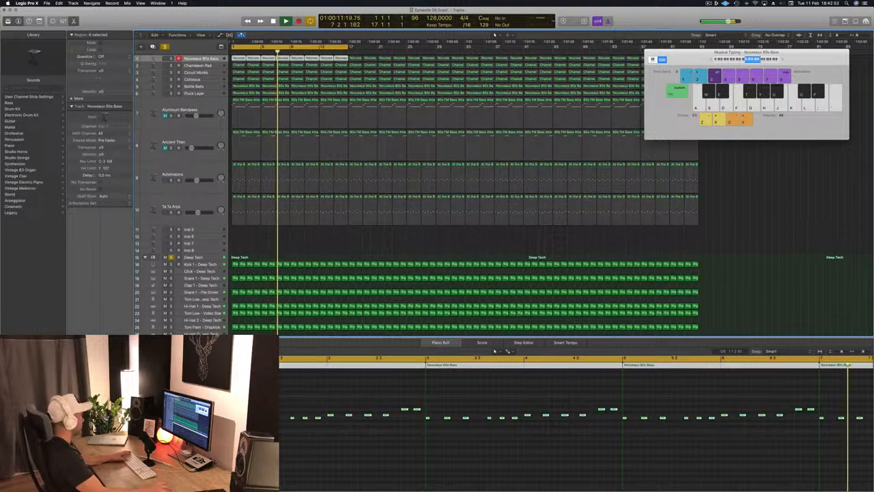
pyautogui.click(171, 59)
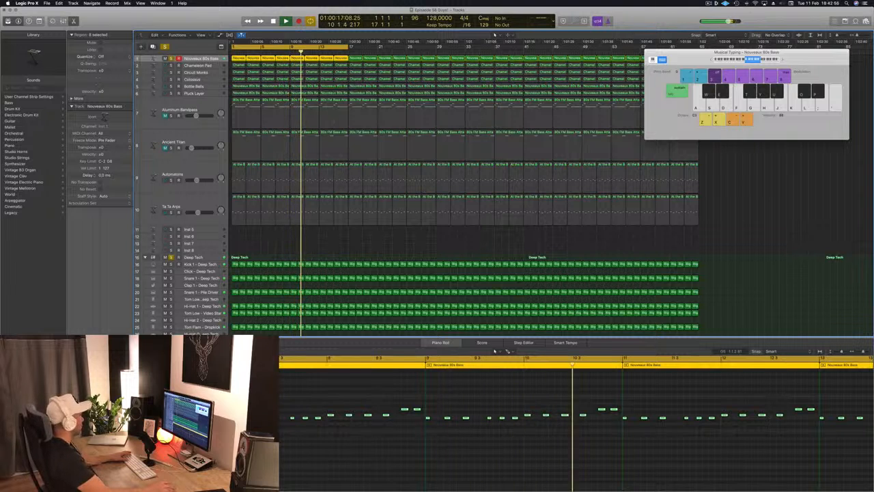
# Open the Nouveaux 80s Bass track's Alchemy instrument and Channel EQ to examine the bass frequency spectrum.
pyautogui.doubleClick(154, 58)
pyautogui.moveTo(99, 23); pyautogui.dragTo(579, 128)
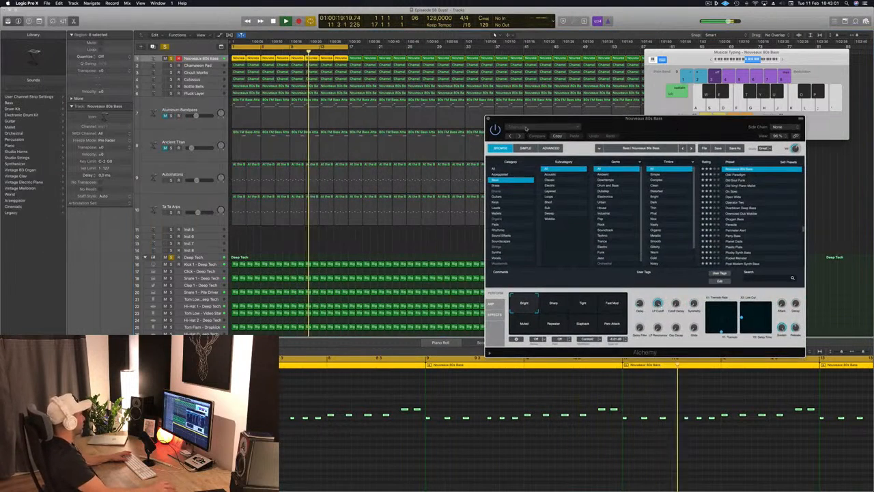
pyautogui.click(83, 350)
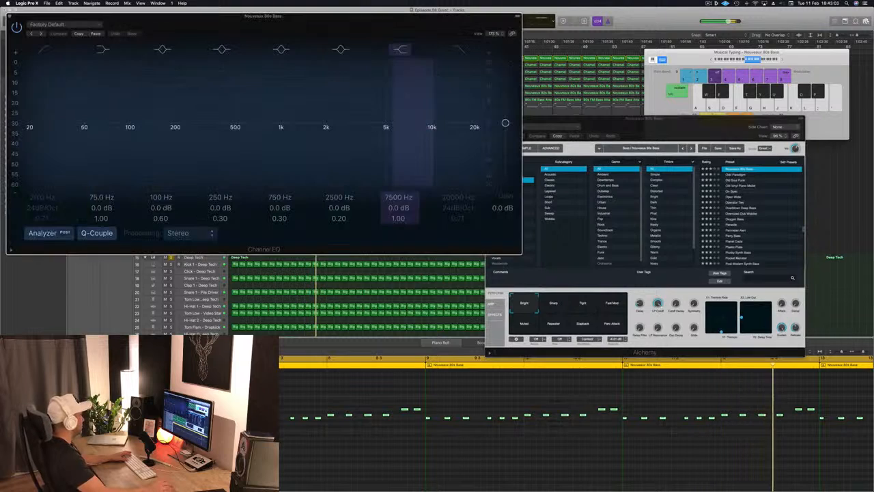
pyautogui.moveTo(270, 15); pyautogui.dragTo(666, 112)
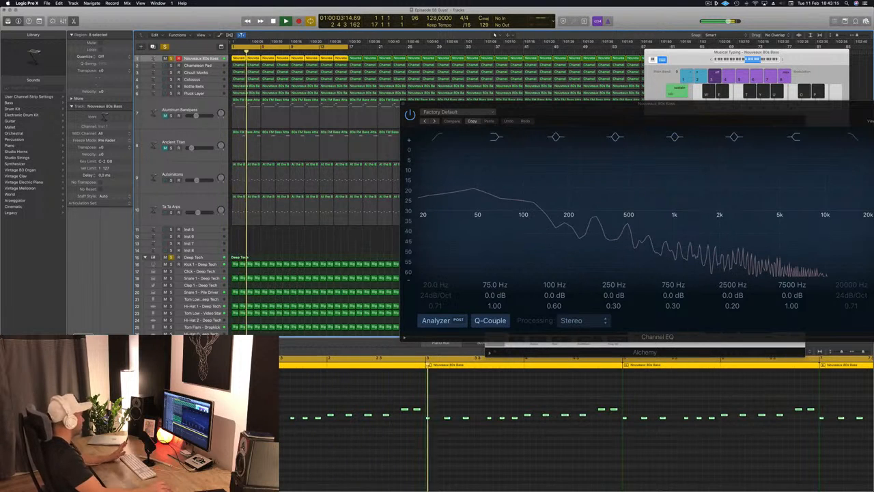
# Open the Compressor on the Nouveaux 80s Bass track, raise its threshold and reposition the window.
pyautogui.click(83, 381)
pyautogui.moveTo(185, 21); pyautogui.dragTo(476, 145)
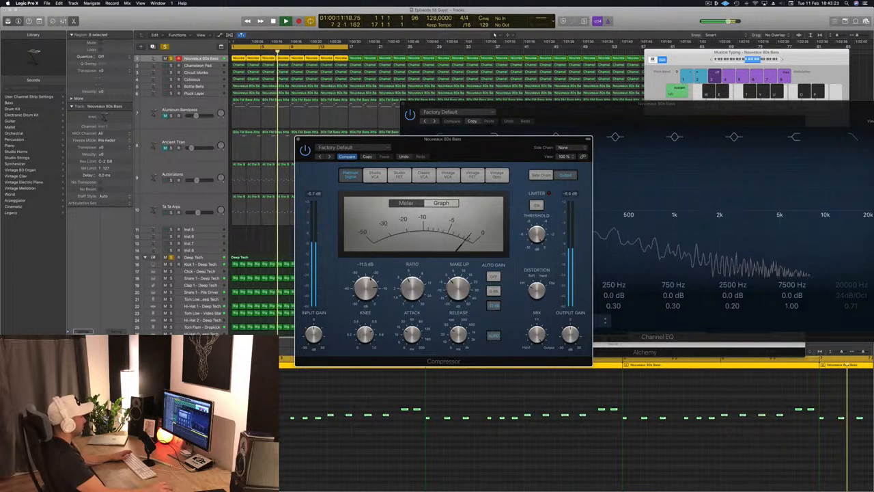
pyautogui.moveTo(366, 291); pyautogui.dragTo(370, 282)
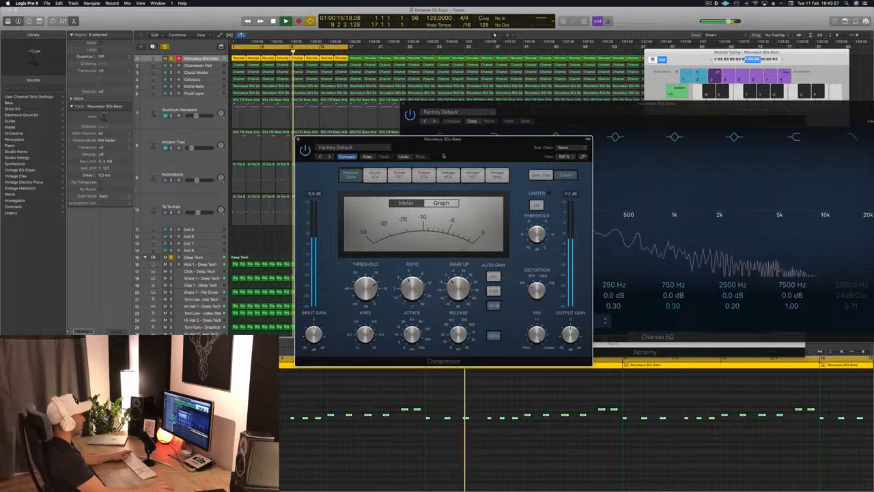
pyautogui.moveTo(446, 142); pyautogui.dragTo(428, 180)
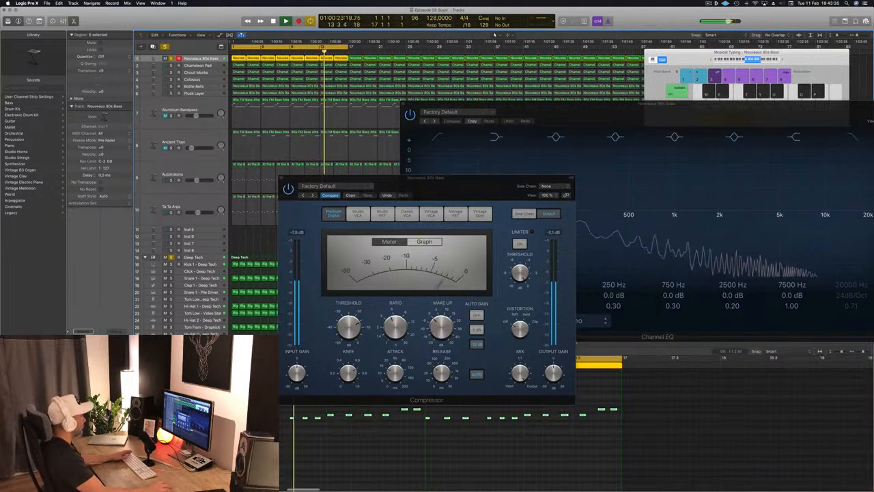
# Arrange the Channel EQ and Alchemy windows and sweep Alchemy's LP Cutoff control to hear its effect on the bass.
pyautogui.click(83, 363)
pyautogui.moveTo(682, 111); pyautogui.dragTo(210, 262)
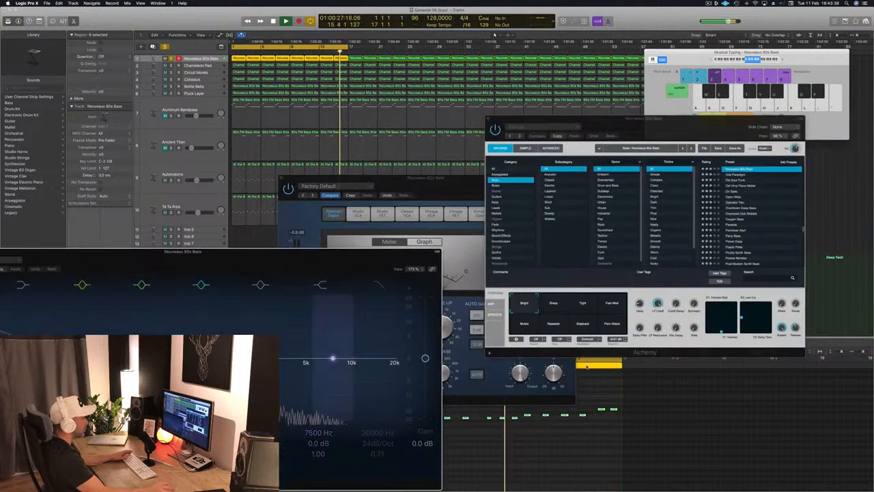
pyautogui.click(664, 300)
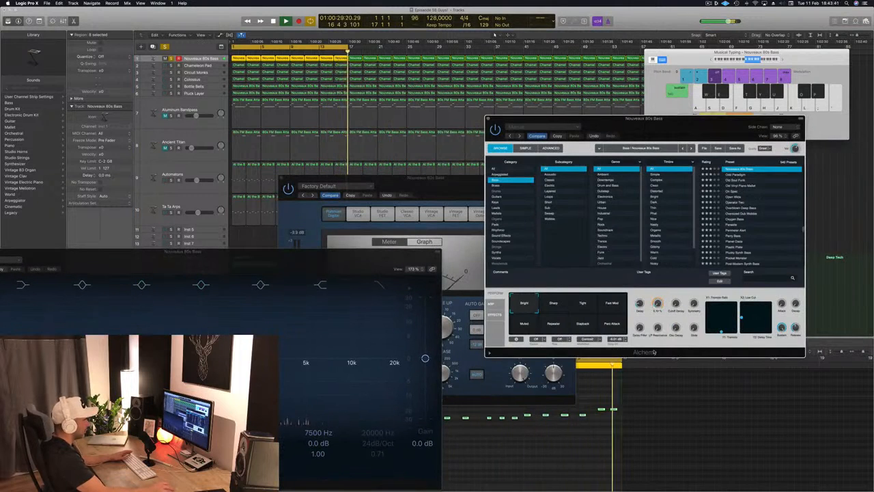
pyautogui.moveTo(649, 127); pyautogui.dragTo(593, 97)
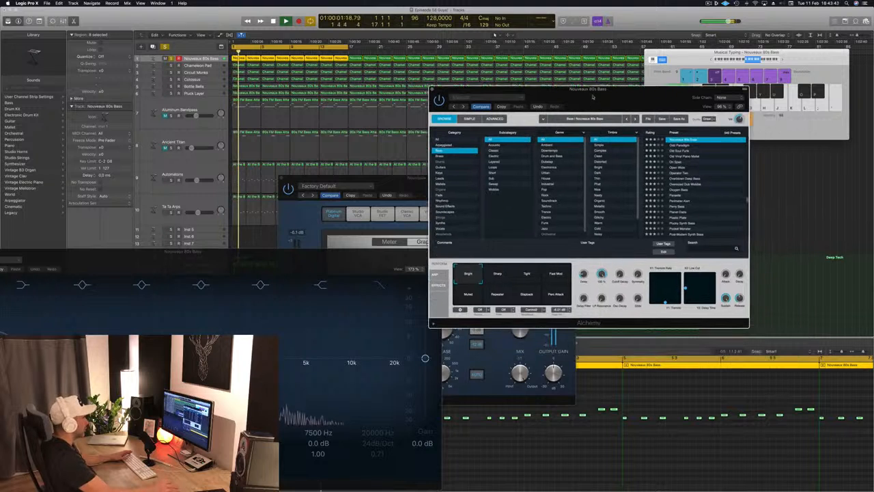
# Close the bass track's Channel EQ and audition Alchemy's Muted, Repeater and Slapback performance variations.
pyautogui.click(523, 279)
pyautogui.moveTo(360, 253); pyautogui.dragTo(759, 235)
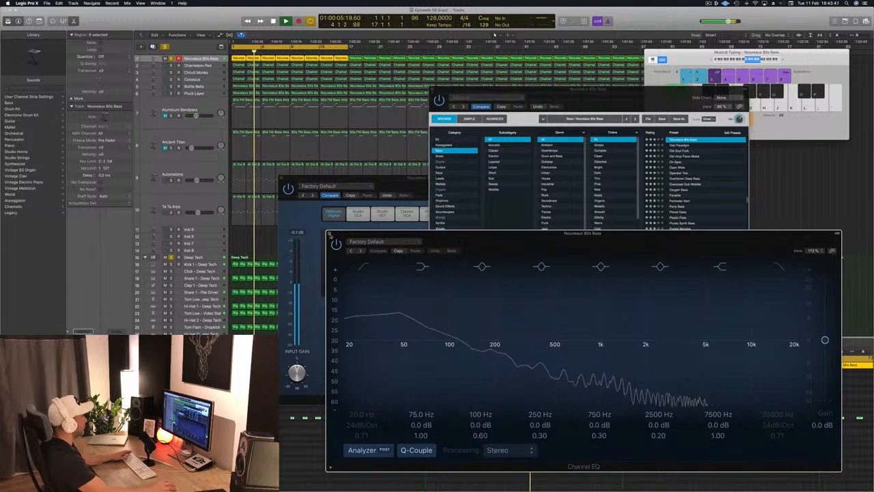
pyautogui.click(329, 234)
pyautogui.click(470, 293)
pyautogui.click(500, 298)
pyautogui.click(525, 297)
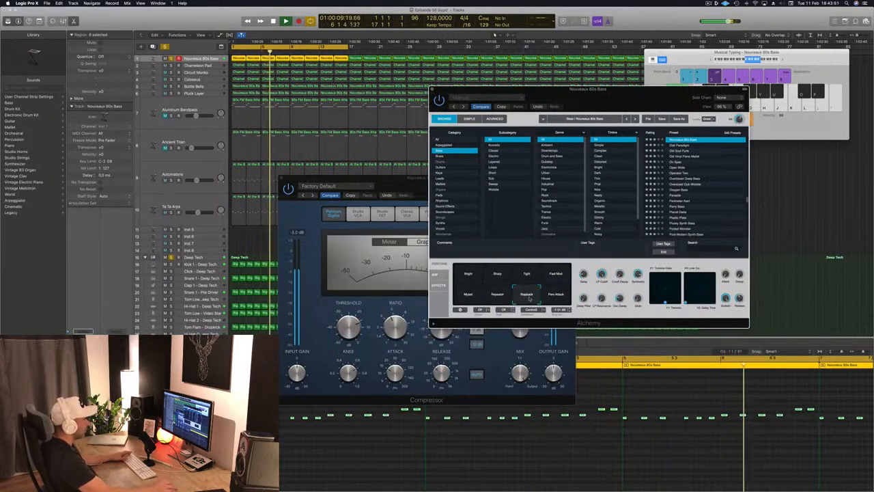
# Audition Alchemy's Perc Attack, Fast Mod, Tight and Sharp variations, choose Bright, then close Alchemy and reposition the bass Compressor window.
pyautogui.click(556, 295)
pyautogui.click(558, 276)
pyautogui.click(526, 274)
pyautogui.click(495, 277)
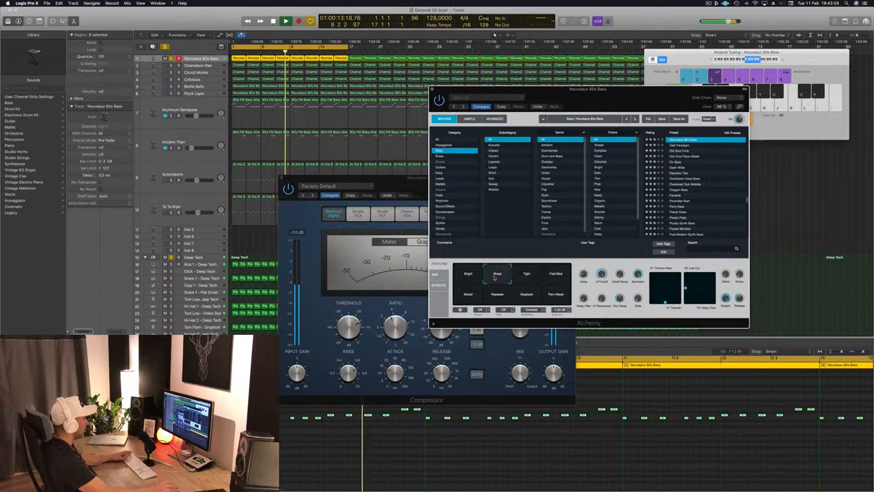
pyautogui.click(468, 275)
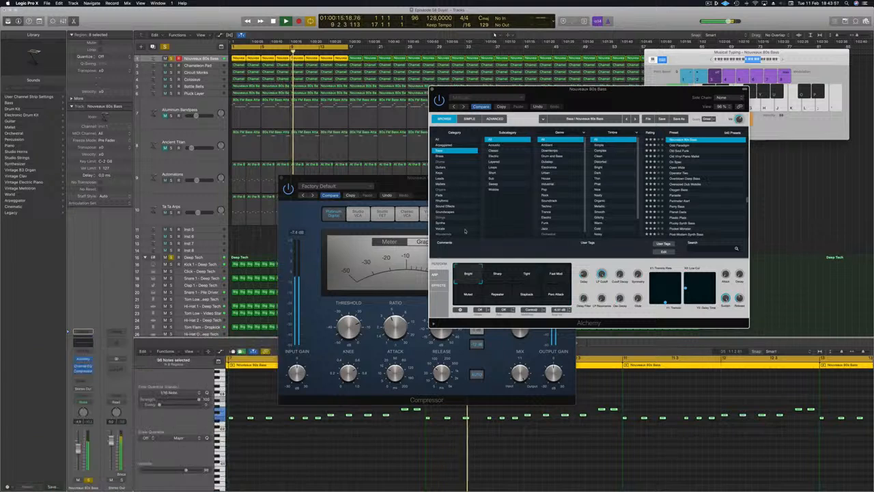
pyautogui.press('super+w')
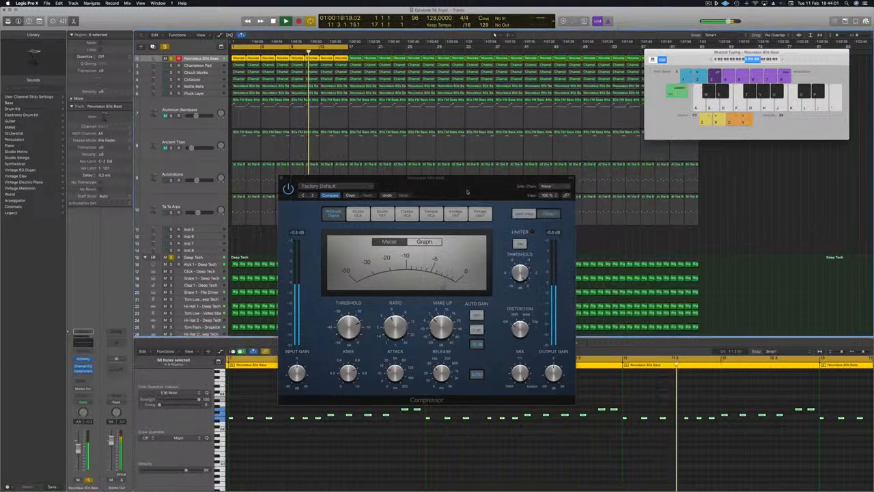
pyautogui.moveTo(471, 185); pyautogui.dragTo(663, 180)
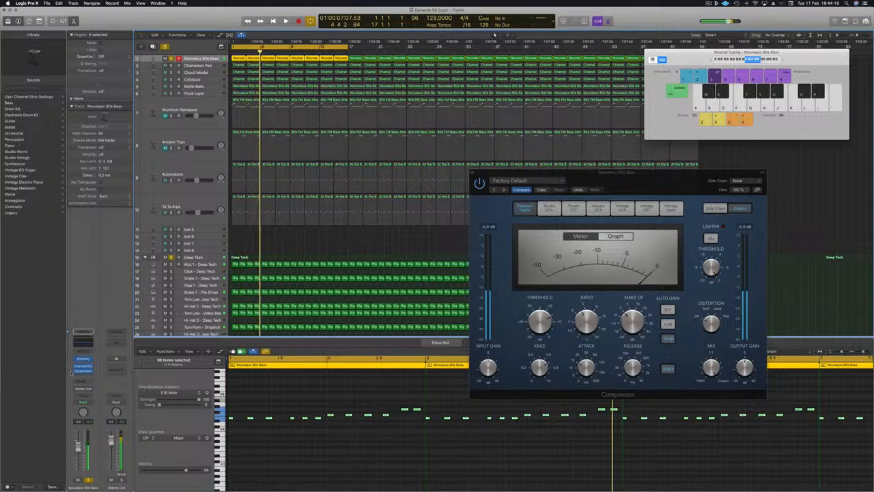
# Insert a second stereo Compressor on the Nouveaux 80s Bass track and place its window over the arrangement.
pyautogui.click(85, 376)
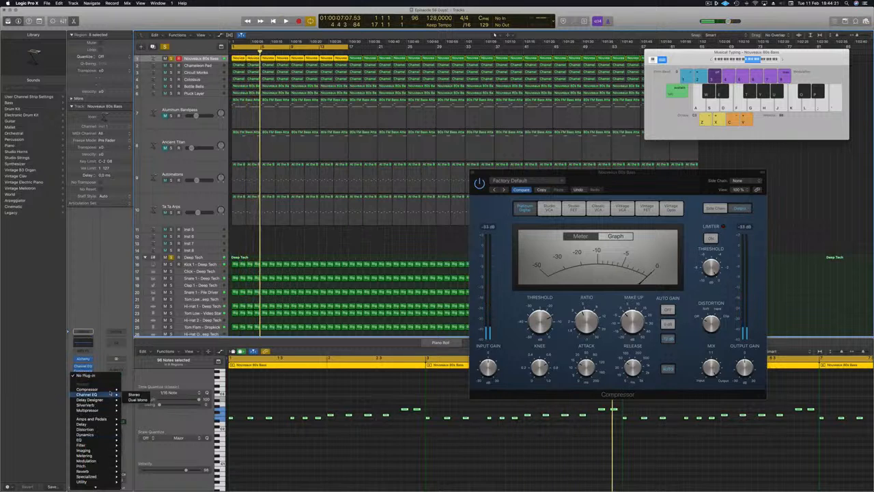
pyautogui.click(134, 389)
pyautogui.moveTo(183, 26); pyautogui.dragTo(538, 141)
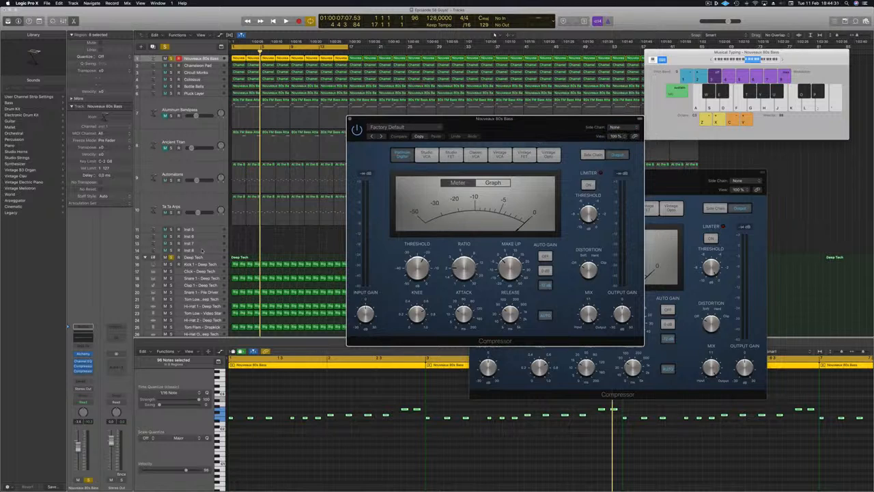
# Add a send to Bus 12 on the Kick 1 - Deep Tech track and set that bus's aux channel to No Output.
pyautogui.click(204, 264)
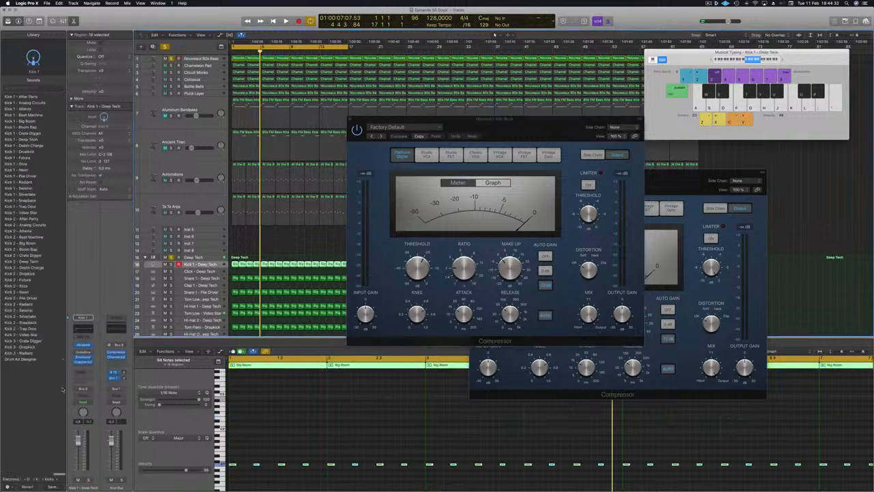
pyautogui.click(83, 373)
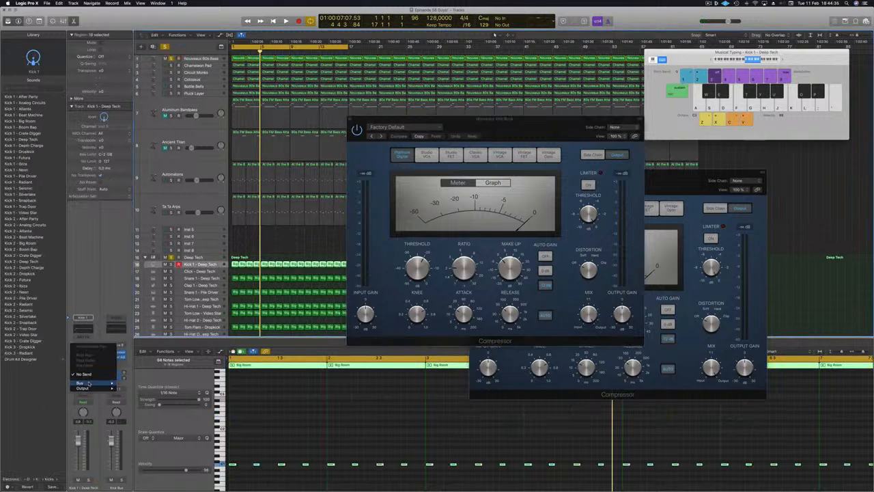
pyautogui.moveTo(88, 383)
pyautogui.click(160, 345)
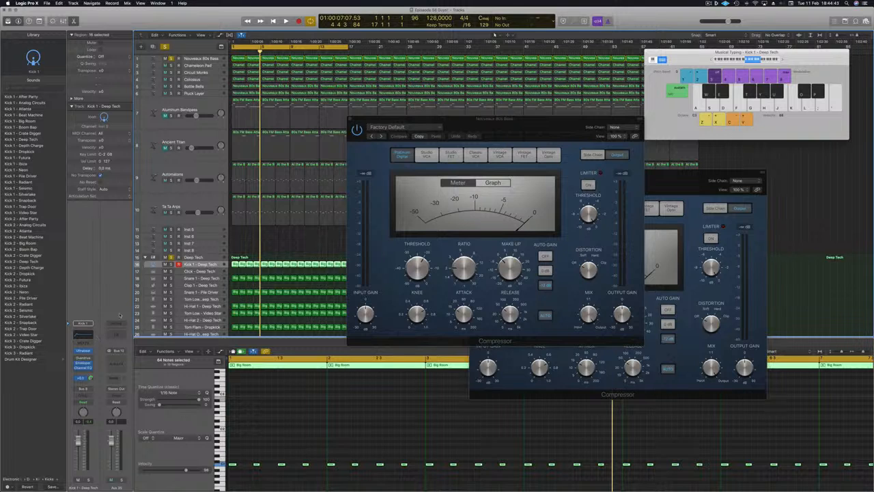
pyautogui.click(117, 389)
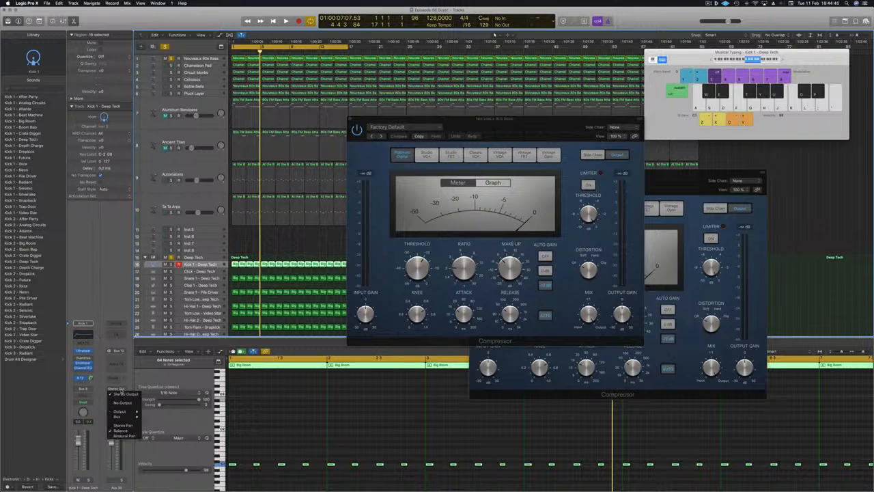
pyautogui.click(122, 403)
pyautogui.click(102, 324)
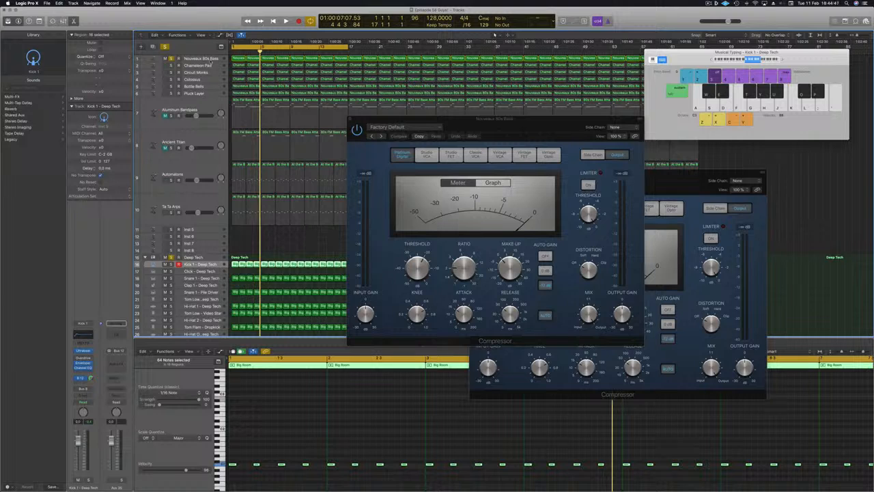
# Set the side chain of the bass track's new Compressor to Bus 12, fed by Kick 1 - Deep Tech.
pyautogui.click(217, 60)
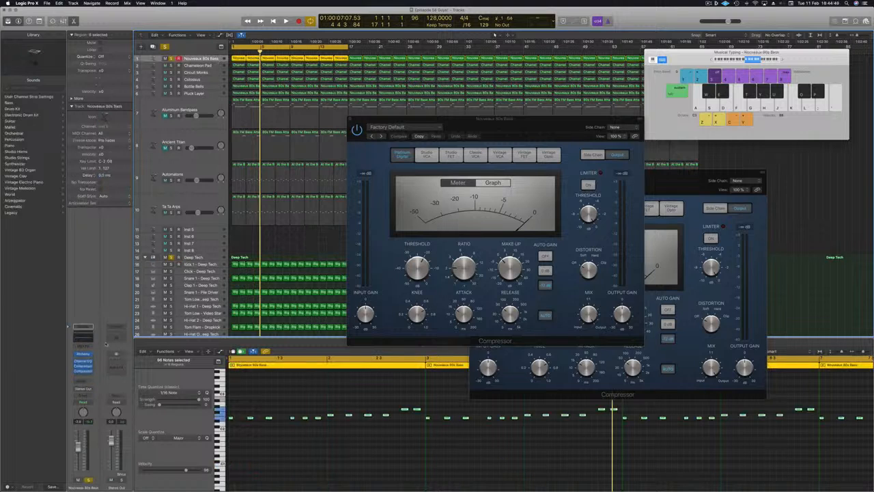
pyautogui.click(615, 127)
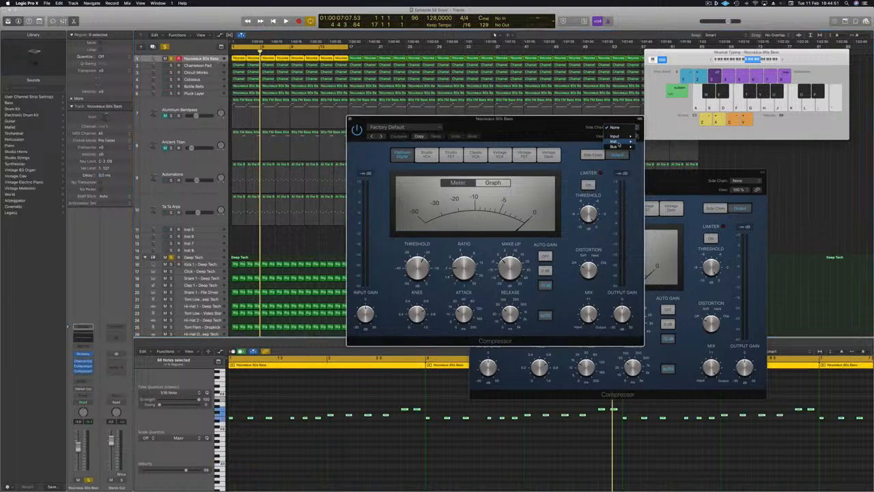
pyautogui.moveTo(620, 147)
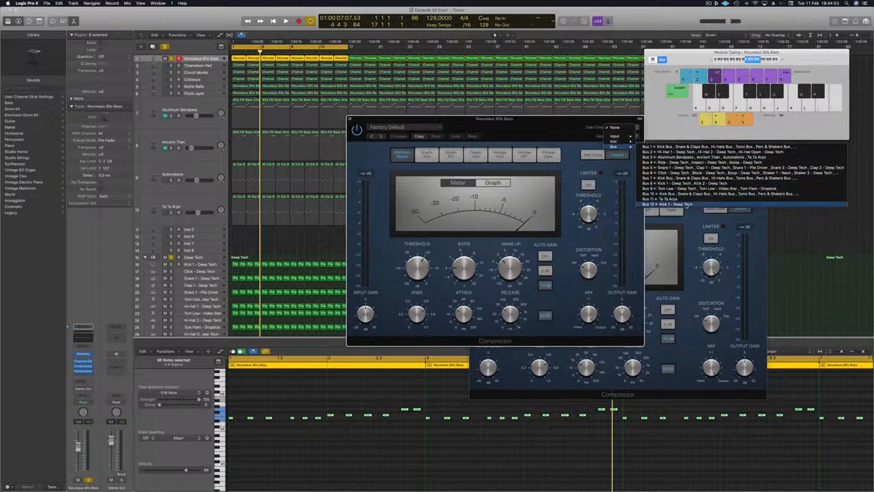
pyautogui.click(659, 204)
pyautogui.moveTo(532, 133); pyautogui.dragTo(549, 127)
# Play the song, adjust the side-chained Compressor's ratio and set its threshold to about -21.6 dB, then close that Compressor.
pyautogui.press('space')
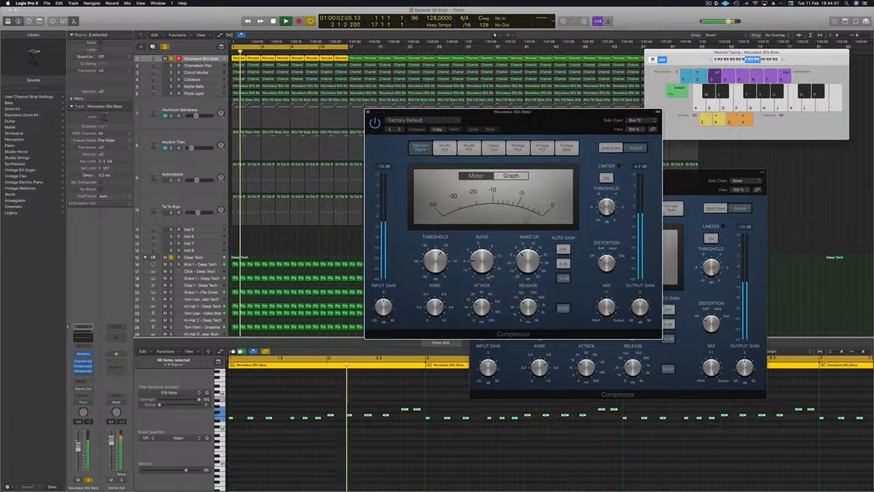
pyautogui.moveTo(487, 260); pyautogui.dragTo(488, 253)
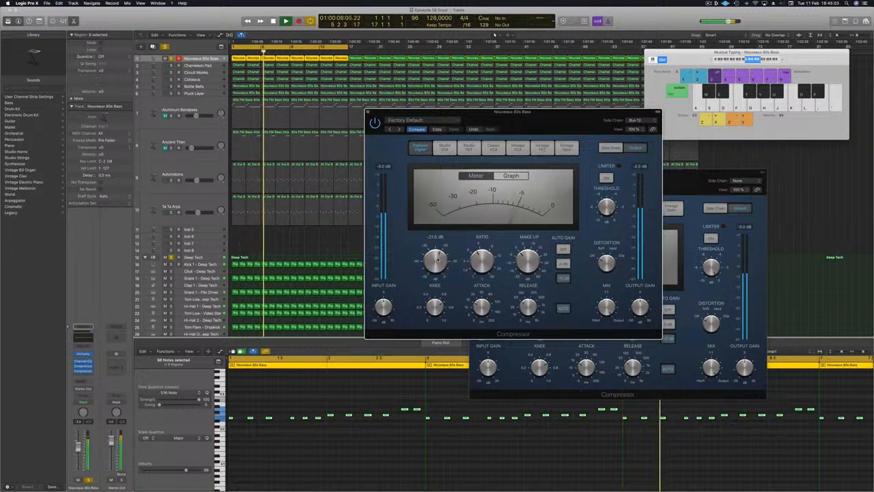
pyautogui.moveTo(512, 112); pyautogui.dragTo(420, 162)
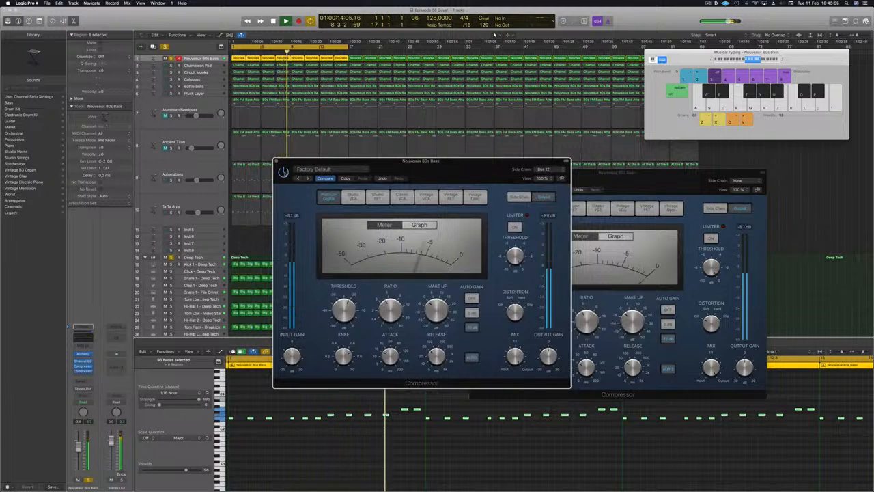
pyautogui.moveTo(438, 162); pyautogui.dragTo(449, 175)
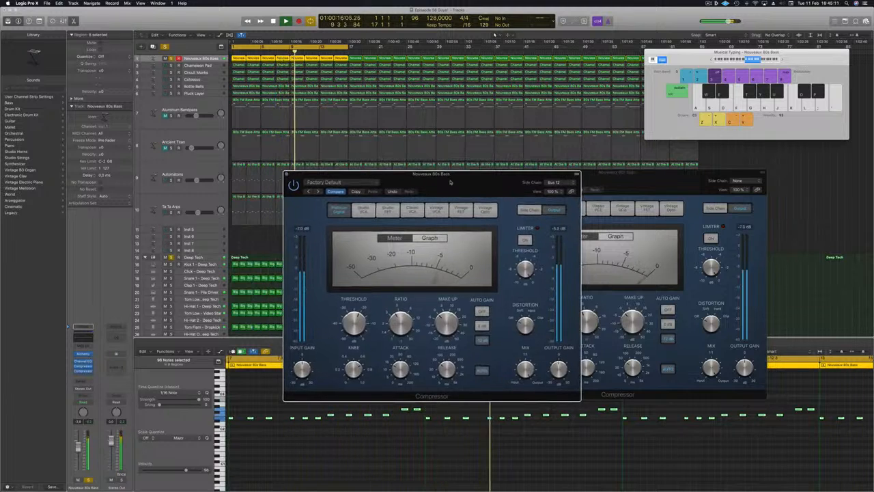
pyautogui.click(287, 175)
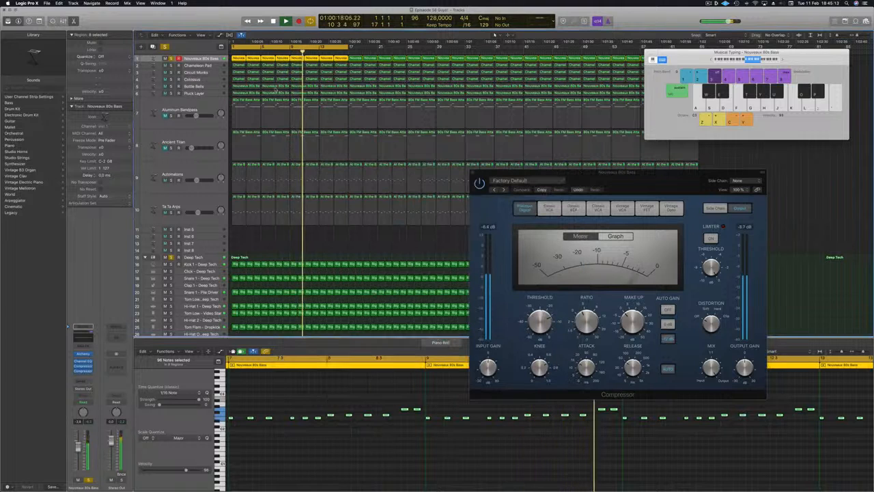
# Solo the Chameleon Pad track and add a Channel EQ with a low cut at about 100 Hz.
pyautogui.press('Down')
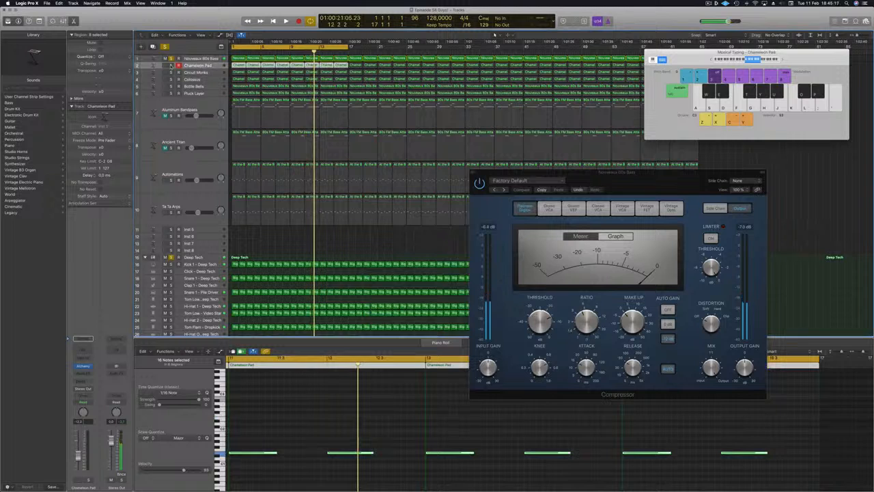
pyautogui.press('Return')
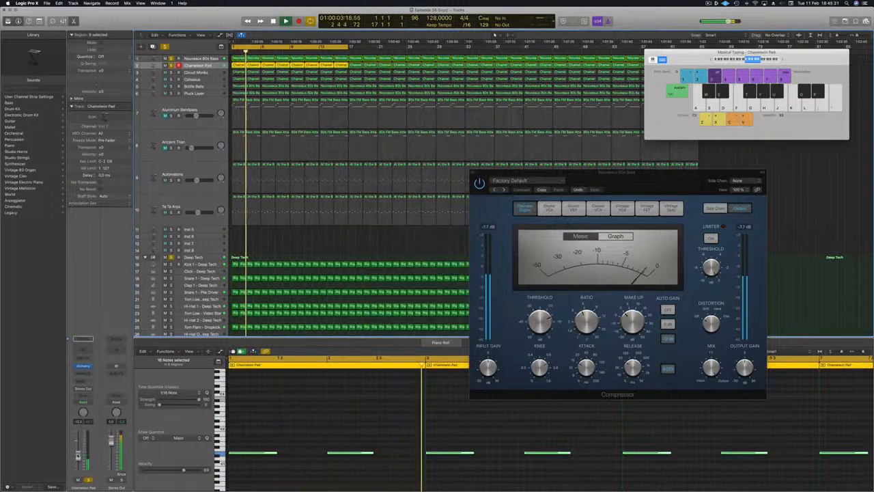
pyautogui.click(83, 349)
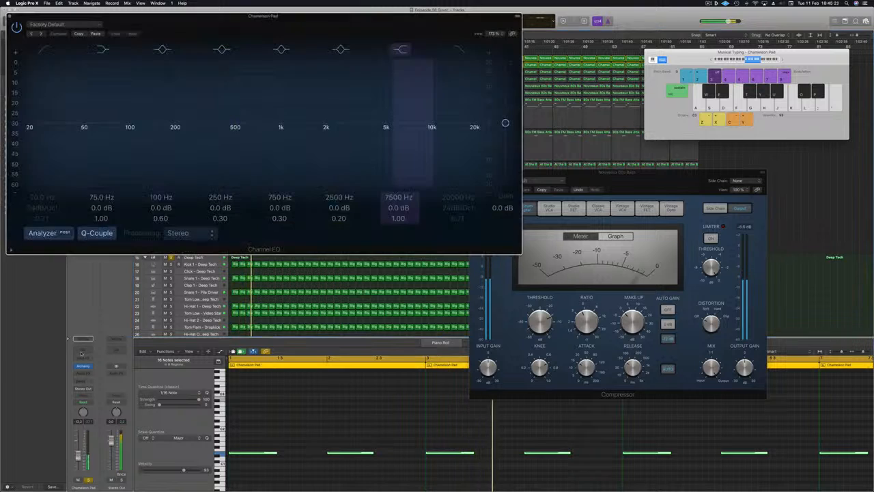
pyautogui.click(44, 50)
pyautogui.moveTo(56, 125); pyautogui.dragTo(154, 125)
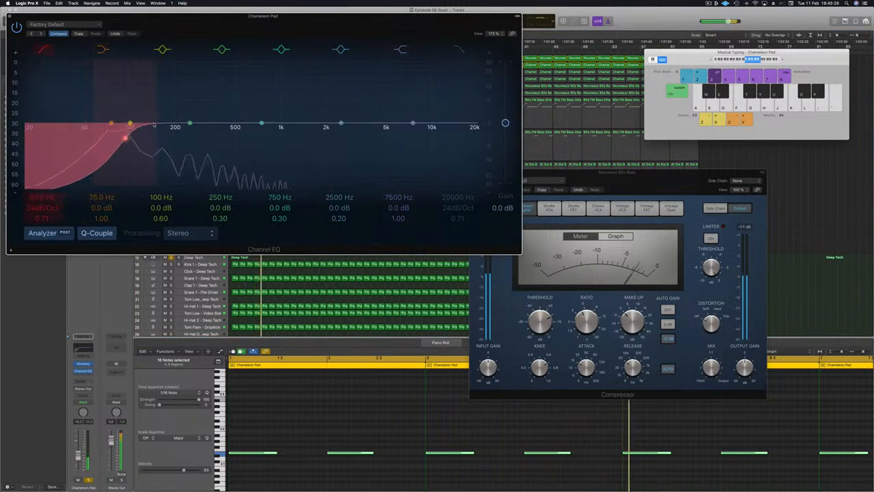
pyautogui.click(9, 16)
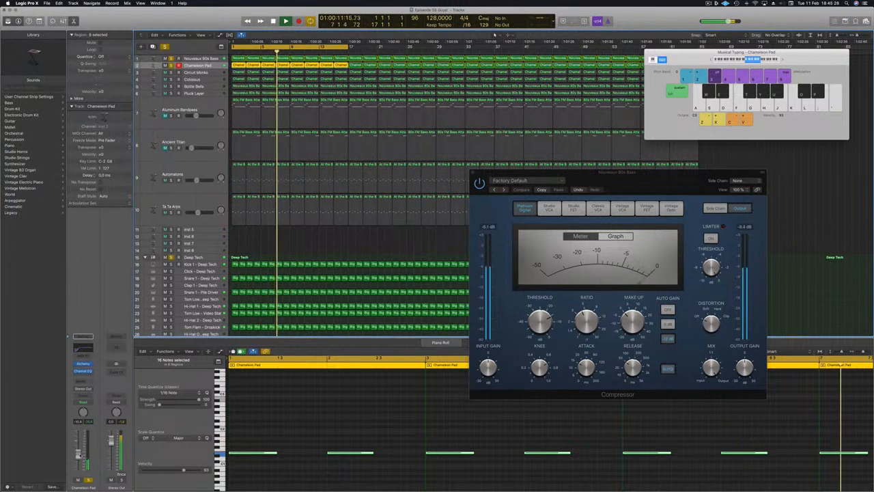
# Insert a Stereo Spread imaging plug-in on the Chameleon Pad track and move its window over the arrangement.
pyautogui.click(91, 377)
pyautogui.moveTo(97, 477)
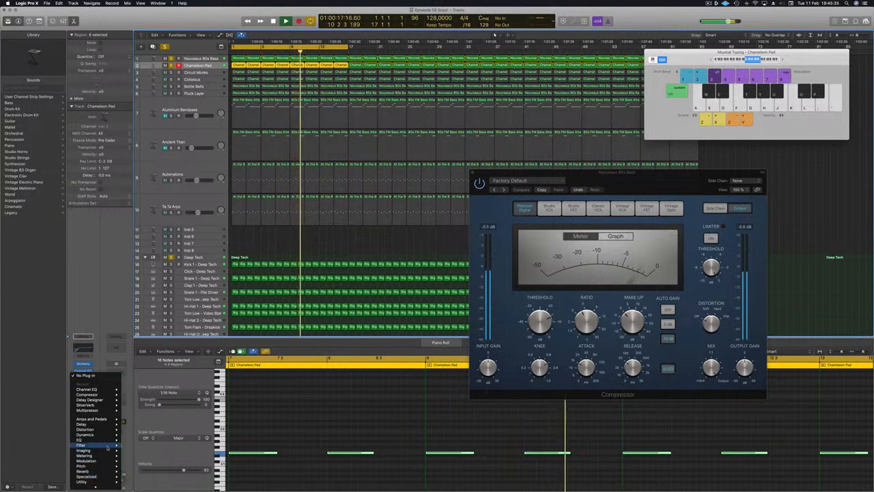
pyautogui.moveTo(103, 450)
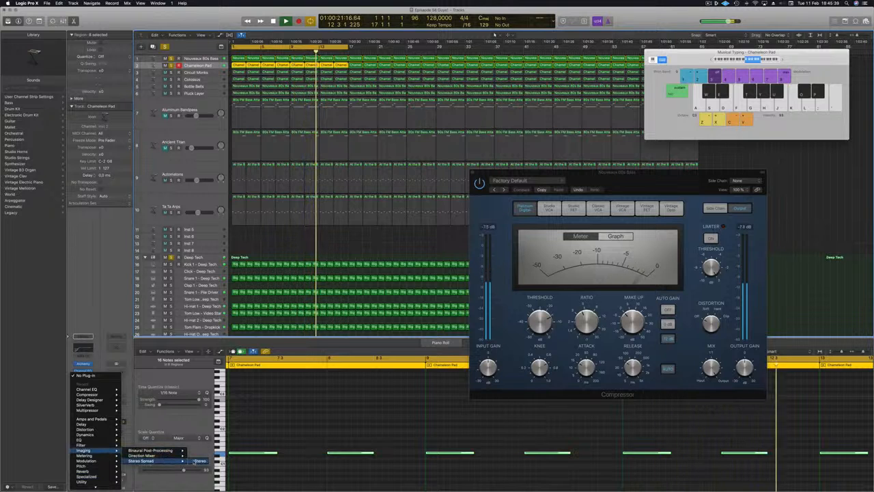
pyautogui.click(162, 461)
pyautogui.moveTo(45, 34); pyautogui.dragTo(471, 164)
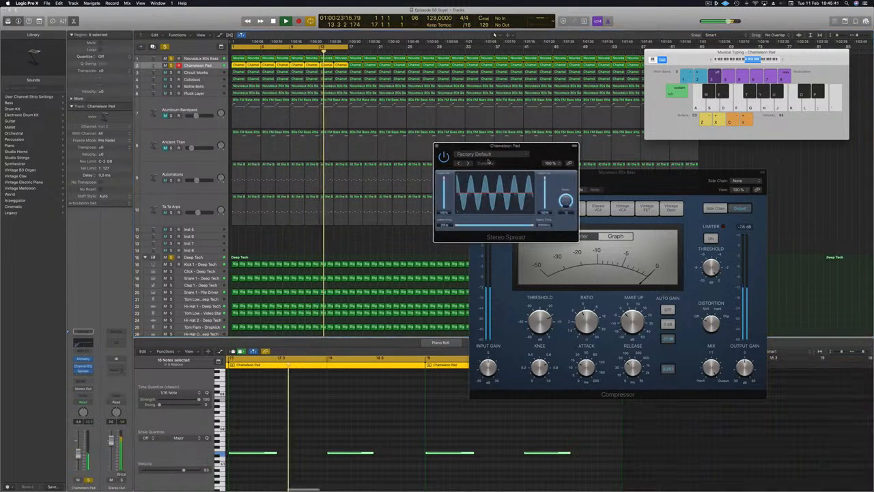
# Compare the Medium LF & HF, Medium Mid & HF and Light HF Spread presets, choose Light LF & HF Spread and close Stereo Spread.
pyautogui.click(478, 154)
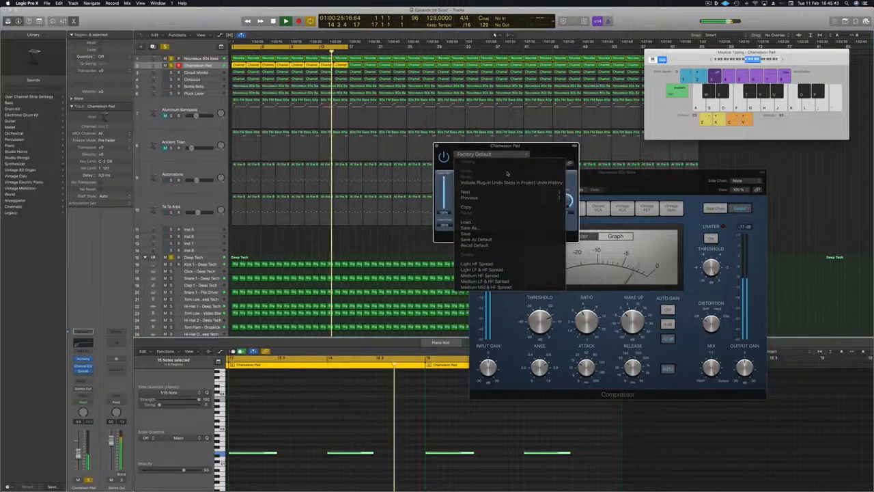
pyautogui.click(506, 280)
pyautogui.moveTo(534, 153); pyautogui.dragTo(480, 153)
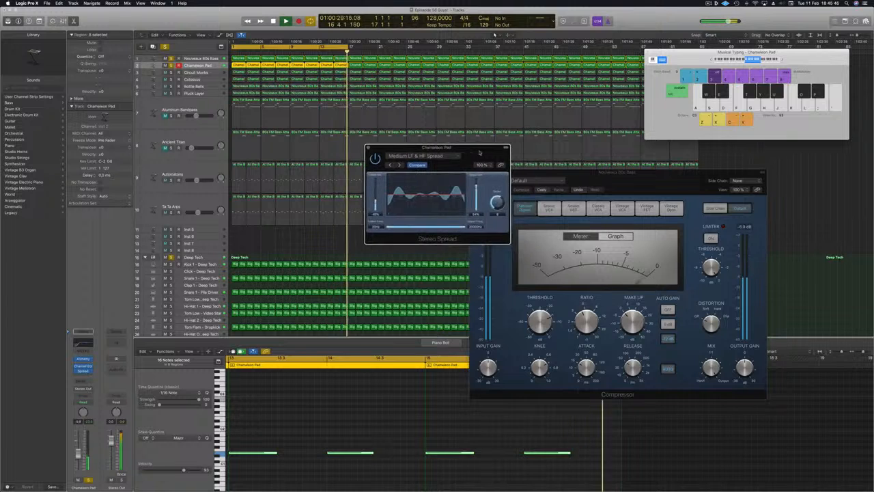
pyautogui.moveTo(84, 413); pyautogui.dragTo(87, 420)
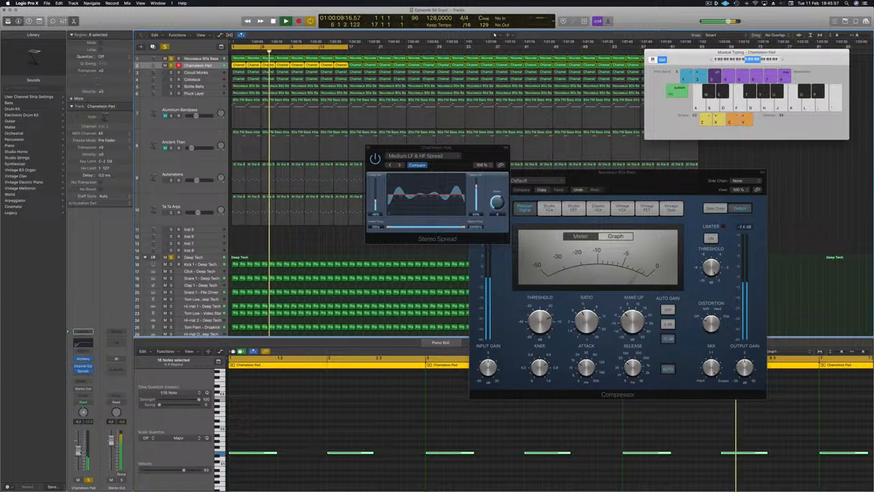
pyautogui.click(400, 166)
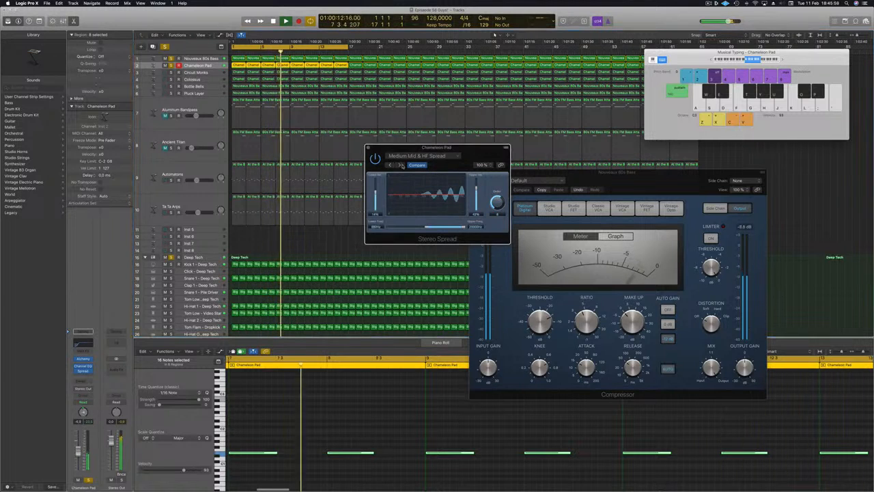
pyautogui.click(392, 166)
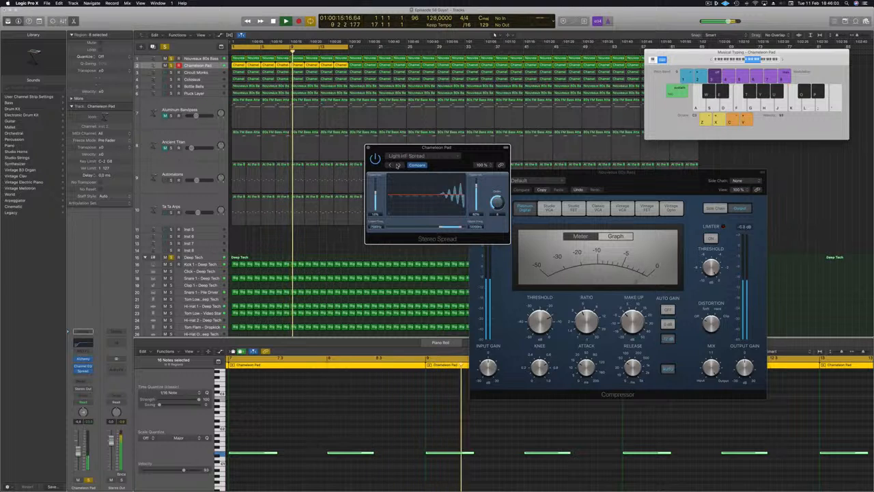
pyautogui.click(399, 166)
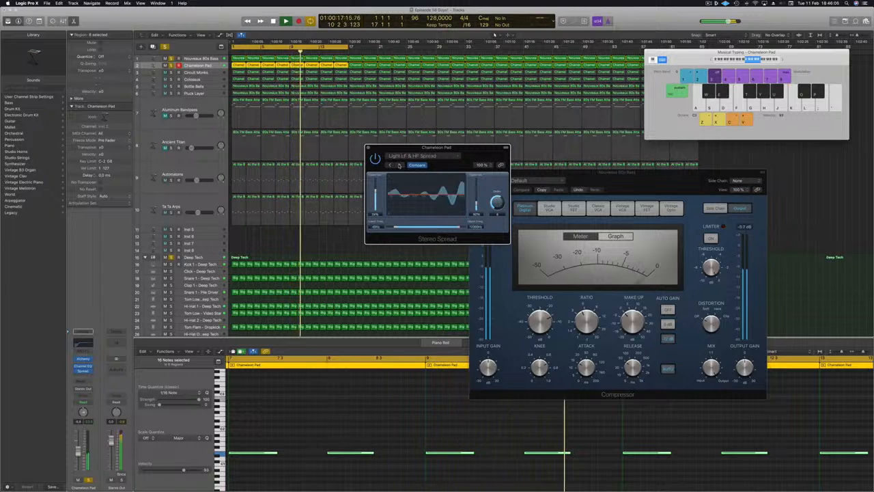
pyautogui.click(369, 148)
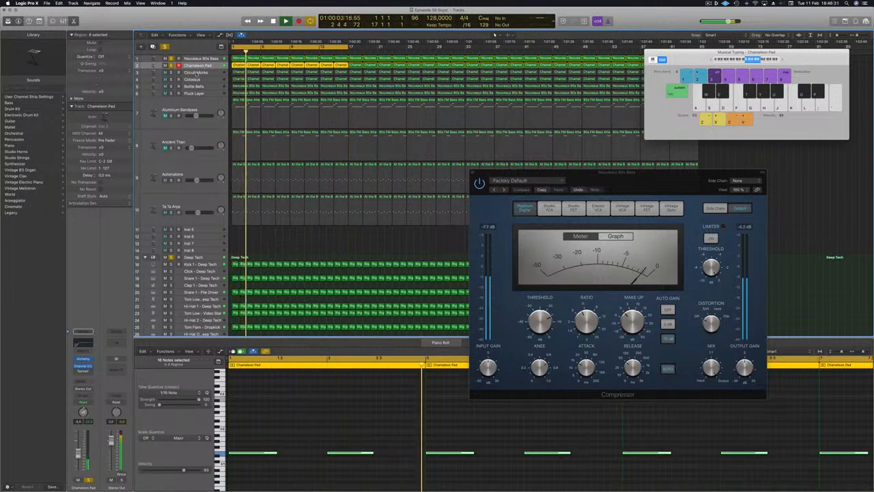
# Select and solo the Circuit Monks track and add a send from it to Bus 3 (Aux 33).
pyautogui.click(196, 73)
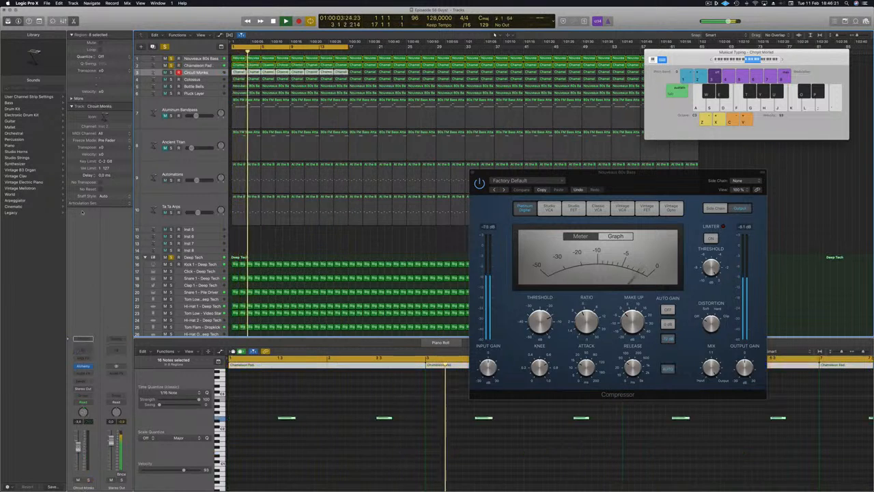
pyautogui.click(208, 65)
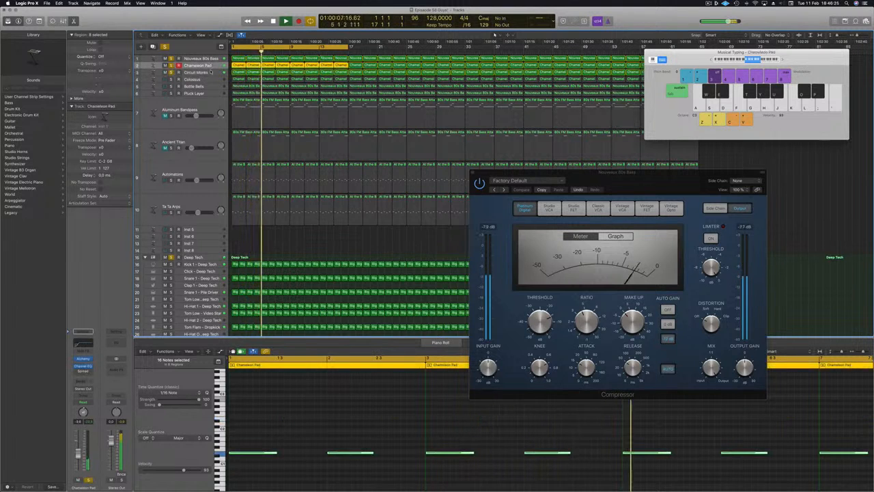
pyautogui.click(205, 73)
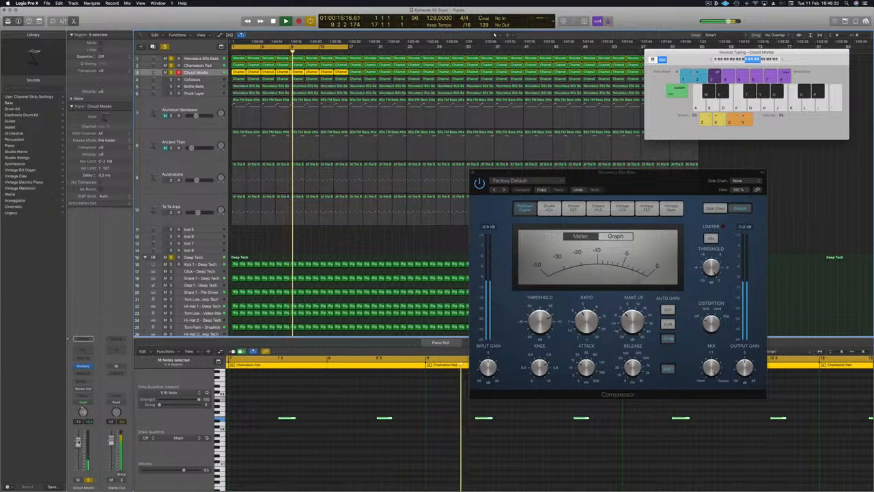
pyautogui.click(82, 381)
pyautogui.moveTo(103, 391)
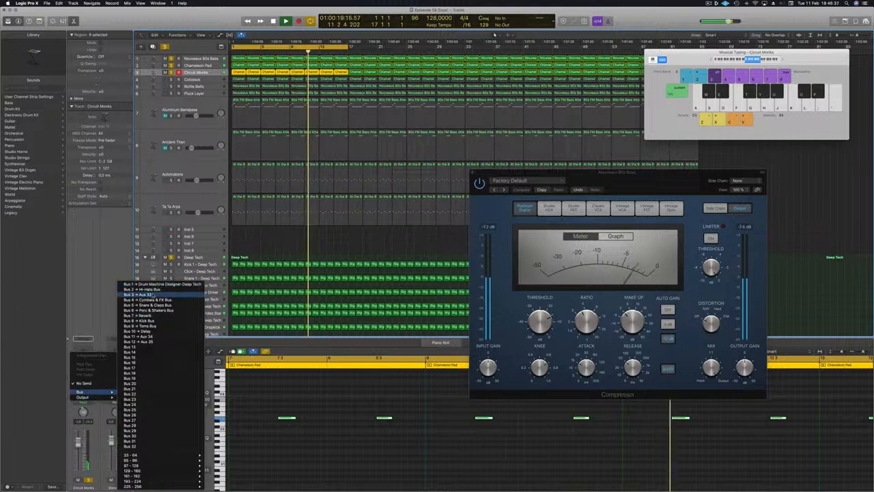
pyautogui.click(150, 284)
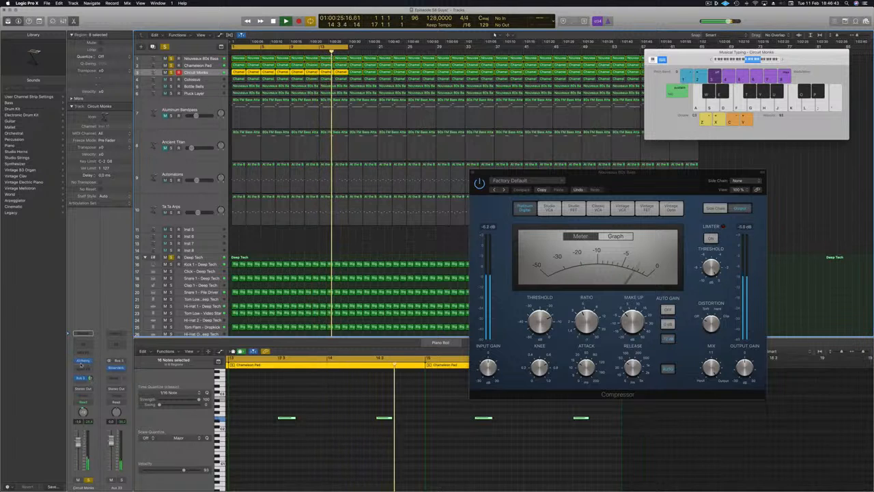
# Add a Channel EQ to the Circuit Monks track and boost its mid band about 6.5 dB at about 430 Hz with a Q of 1.20.
pyautogui.click(86, 346)
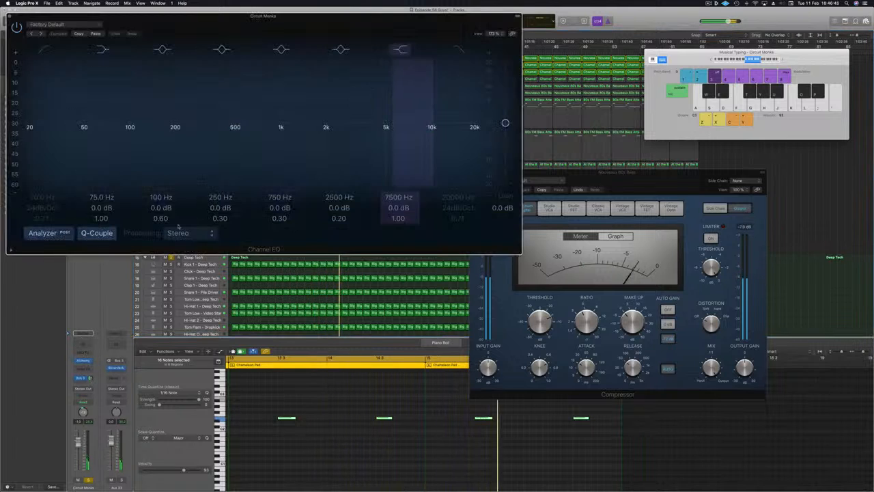
pyautogui.moveTo(341, 15); pyautogui.dragTo(496, 45)
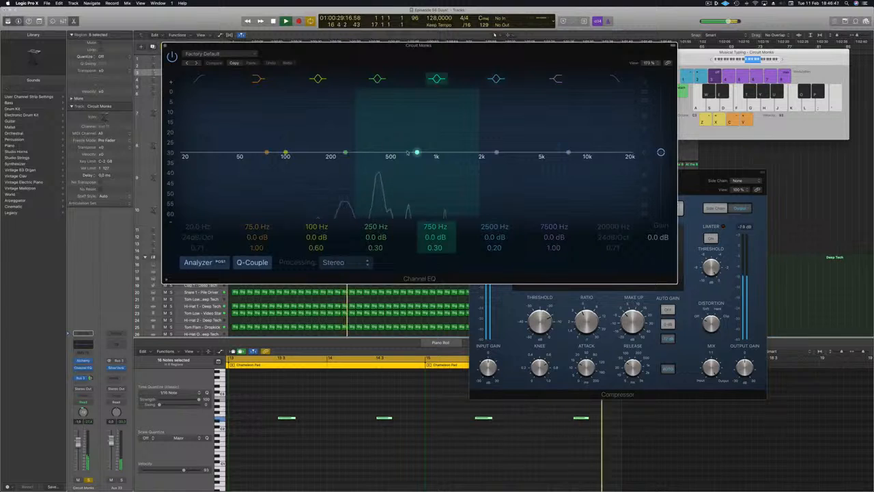
pyautogui.moveTo(417, 151); pyautogui.dragTo(448, 142)
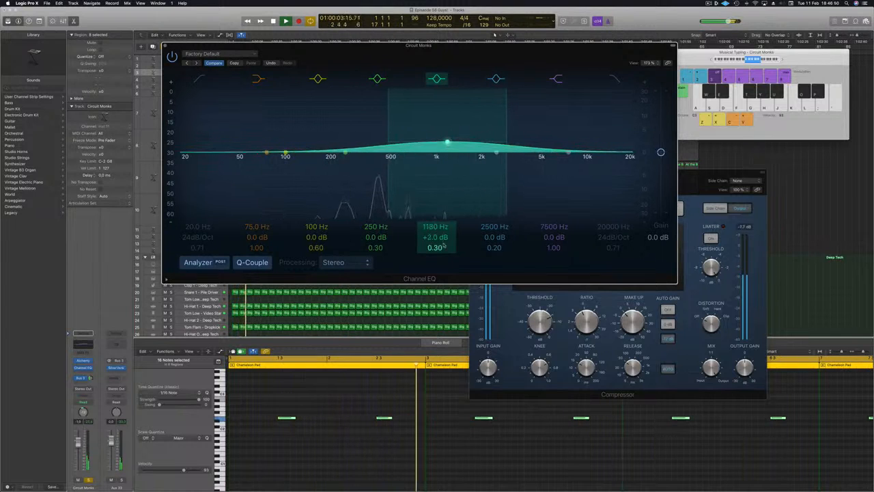
pyautogui.moveTo(436, 241); pyautogui.dragTo(435, 230)
pyautogui.moveTo(448, 137); pyautogui.dragTo(379, 128)
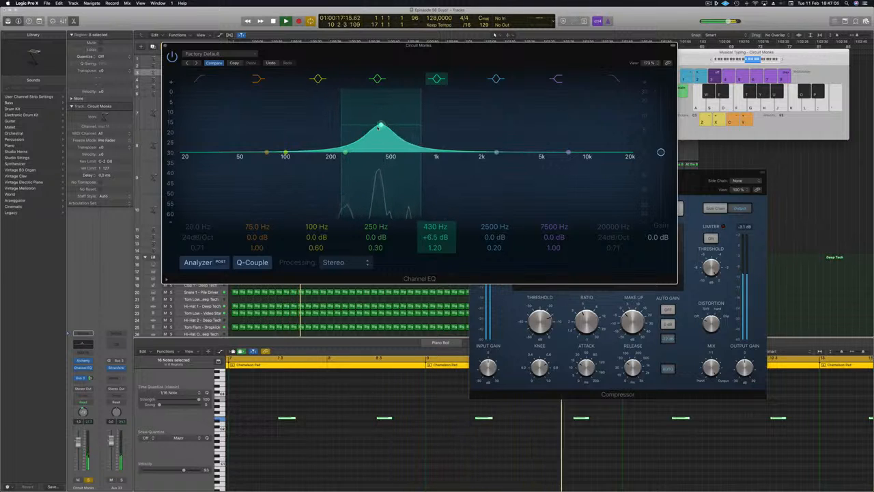
# Apply a low cut at about 240 Hz, settle the 430 Hz boost at about +3.0 dB and close the Circuit Monks Channel EQ.
pyautogui.click(199, 79)
pyautogui.moveTo(181, 166); pyautogui.dragTo(329, 168)
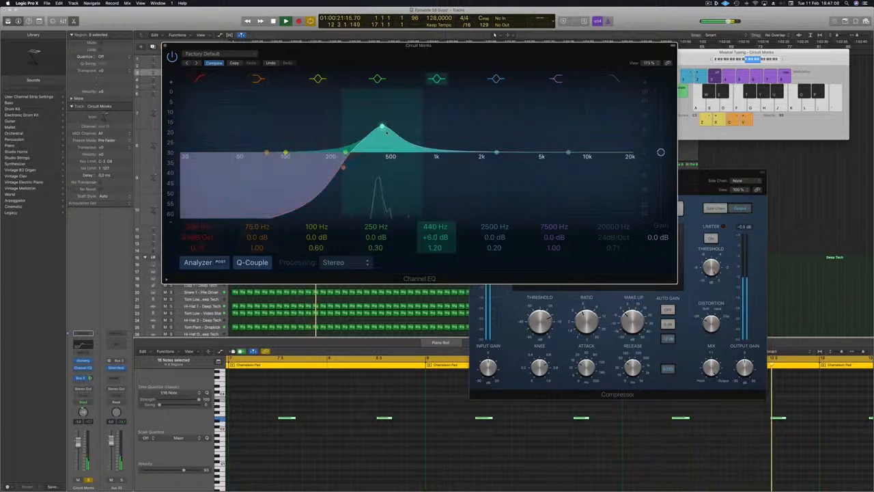
pyautogui.moveTo(383, 125); pyautogui.dragTo(383, 126)
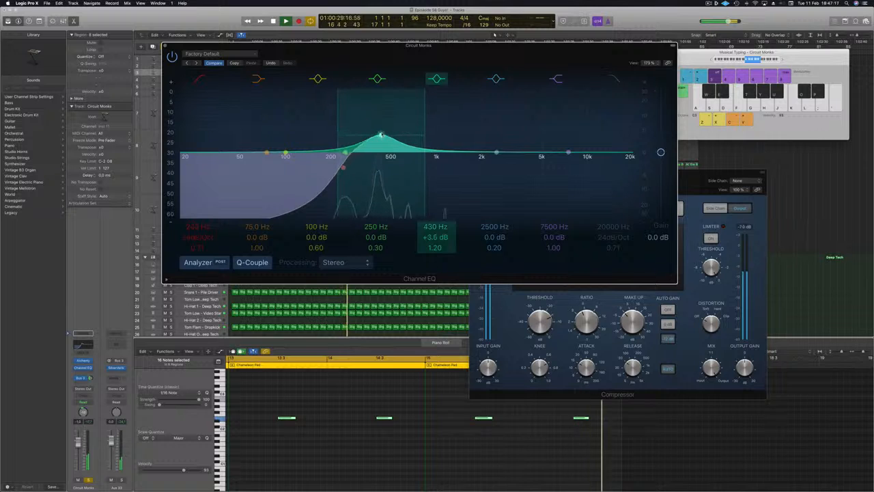
pyautogui.moveTo(381, 134); pyautogui.dragTo(382, 138)
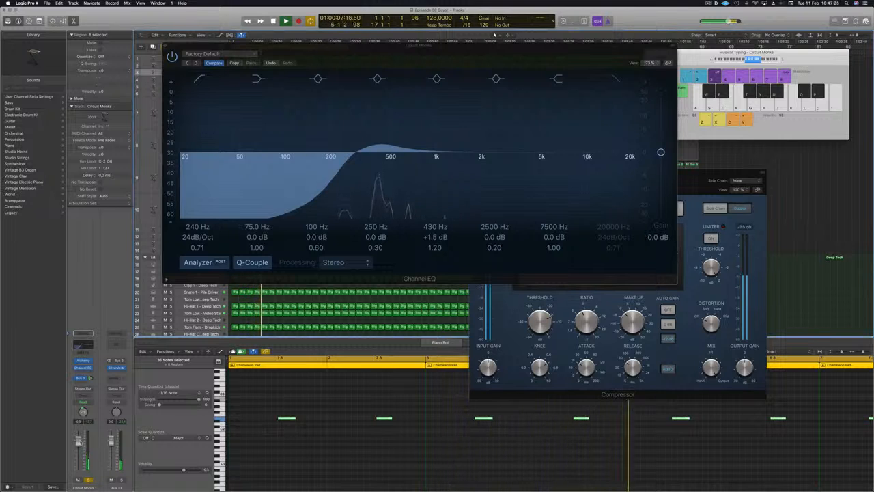
pyautogui.moveTo(381, 145); pyautogui.dragTo(381, 139)
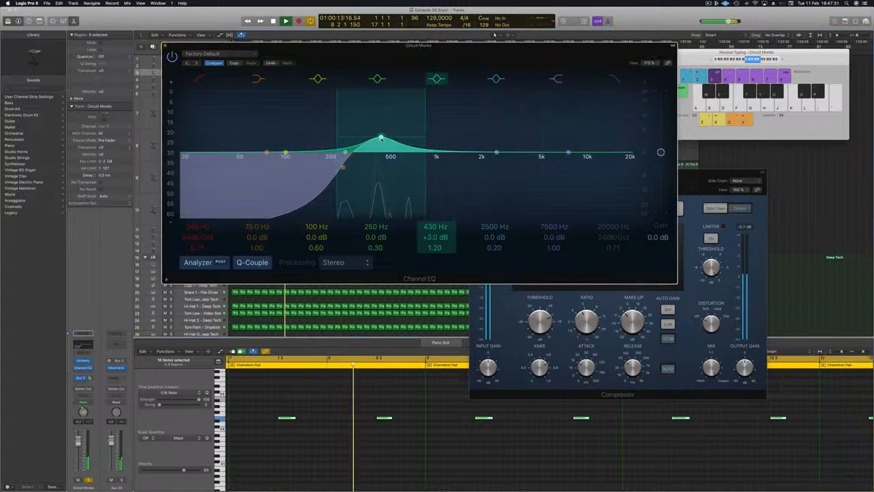
pyautogui.click(164, 46)
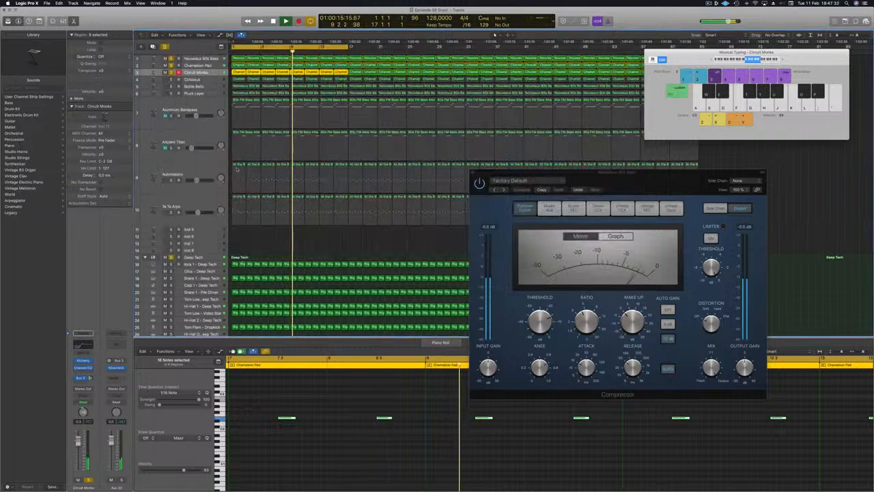
# Solo the Colossus track, add a Channel EQ with a low cut at about 100 Hz, and close the EQ and the leftover Compressor.
pyautogui.click(204, 82)
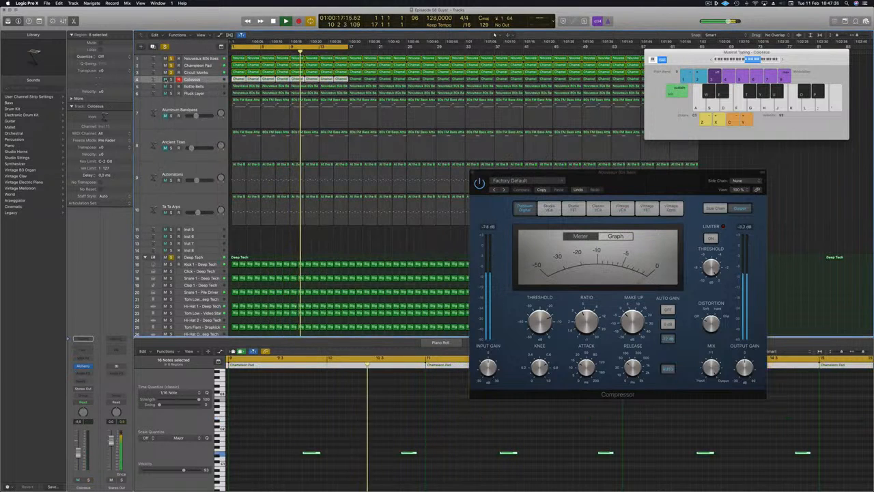
pyautogui.click(171, 80)
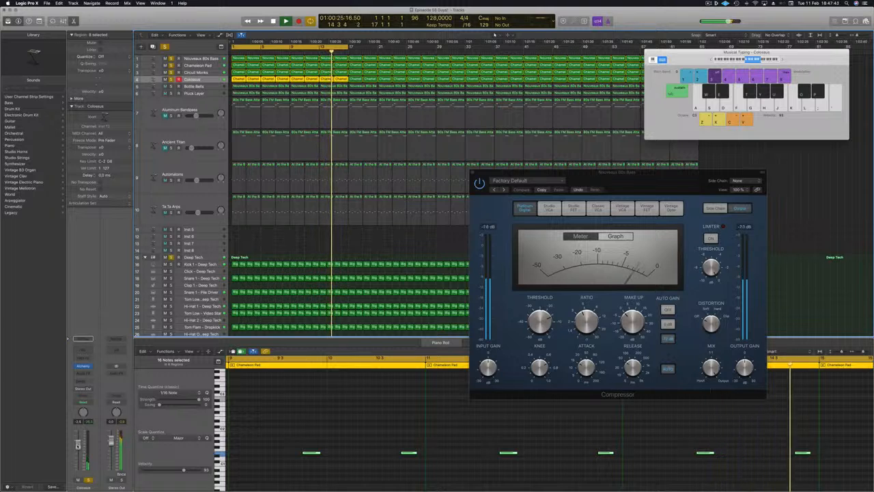
pyautogui.click(83, 350)
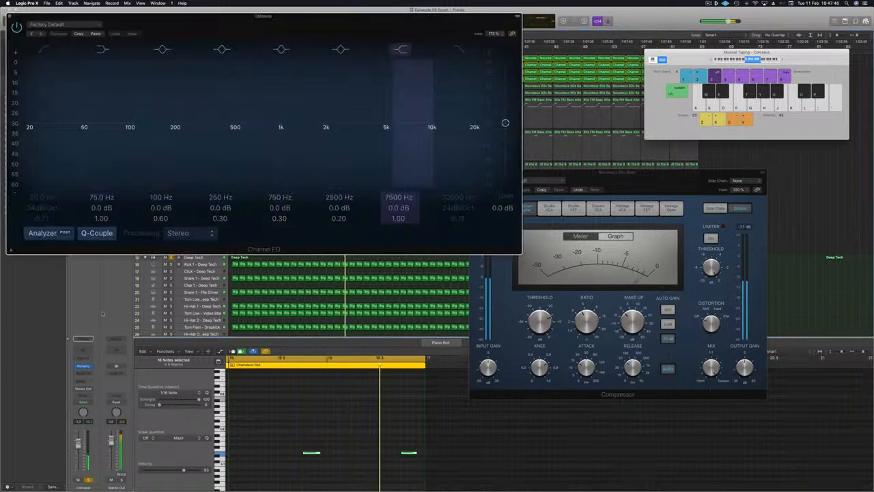
pyautogui.click(45, 50)
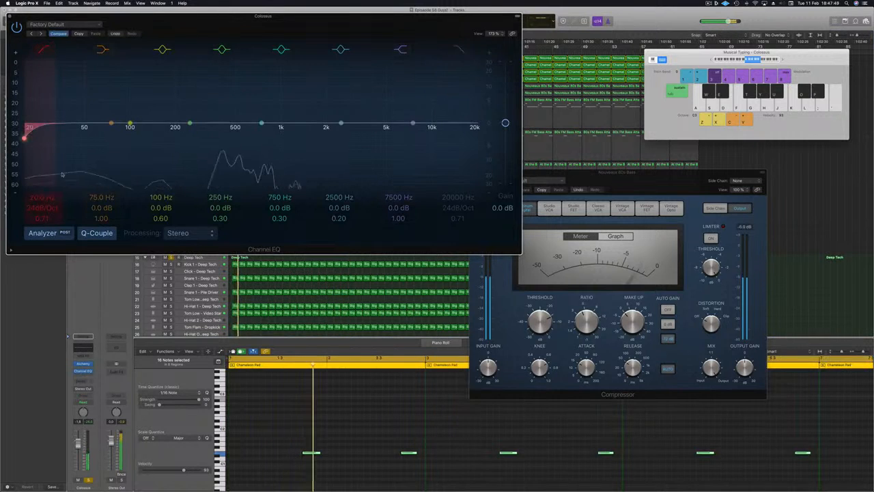
pyautogui.moveTo(47, 160); pyautogui.dragTo(143, 138)
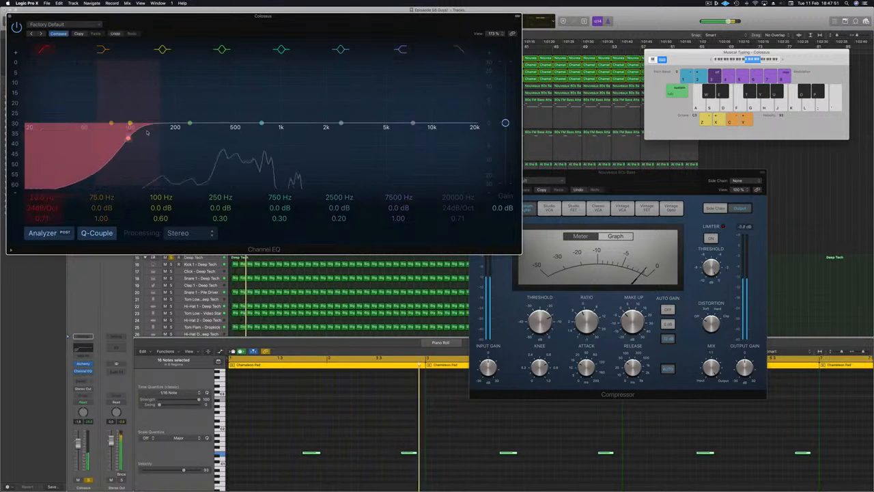
pyautogui.click(9, 16)
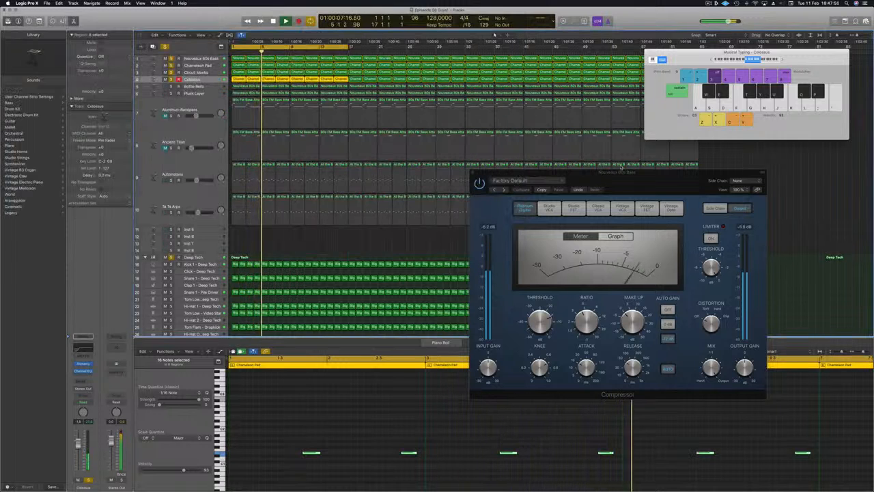
pyautogui.moveTo(588, 172); pyautogui.dragTo(570, 173)
pyautogui.click(458, 173)
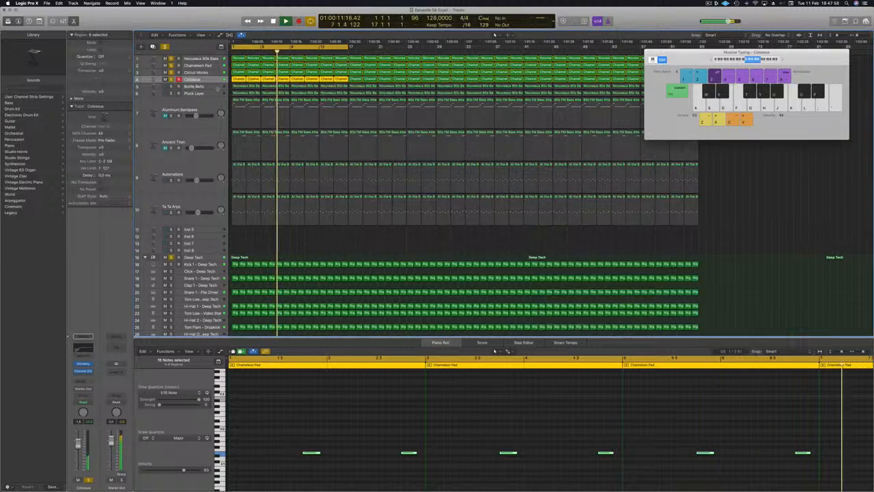
# Select the Bottle Bells track, add a Channel EQ with a low cut at about 270 Hz and close the EQ.
pyautogui.press('Down')
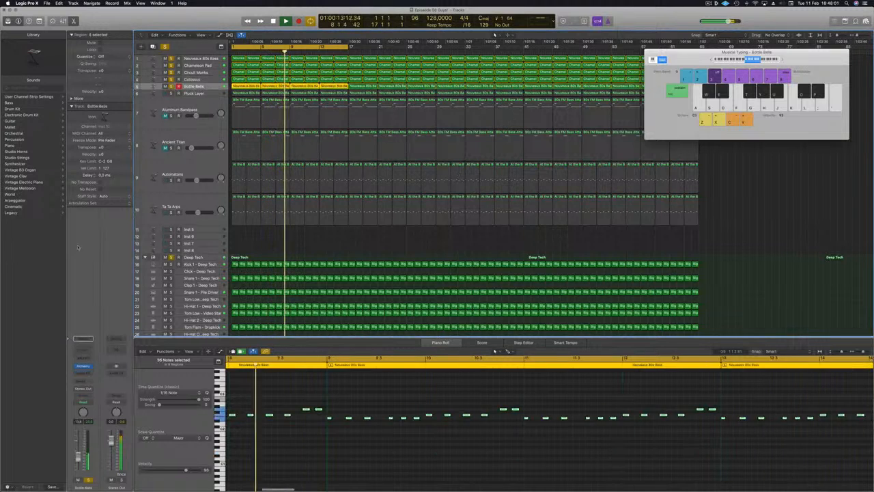
pyautogui.click(84, 340)
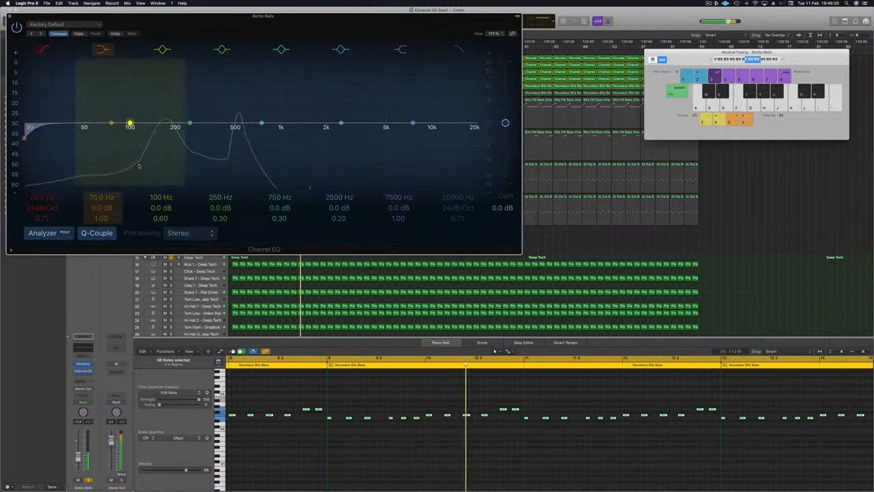
pyautogui.moveTo(44, 137); pyautogui.dragTo(196, 137)
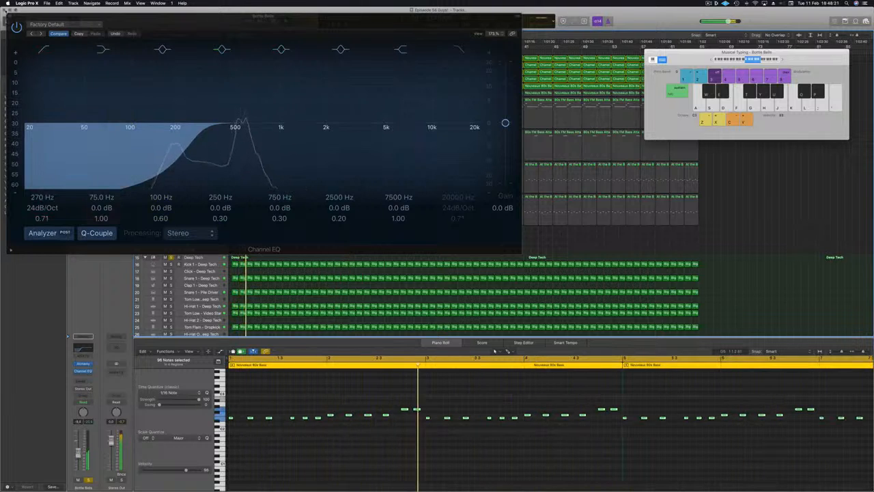
pyautogui.click(9, 16)
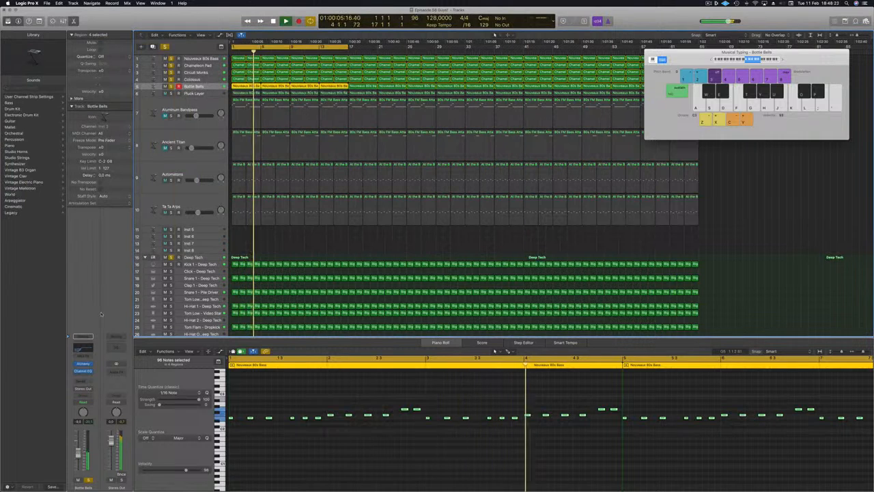
# Add a send from the Bottle Bells track to Bus 3 (Aux 33).
pyautogui.click(86, 376)
pyautogui.moveTo(88, 408)
pyautogui.click(63, 394)
pyautogui.click(79, 382)
pyautogui.moveTo(80, 391)
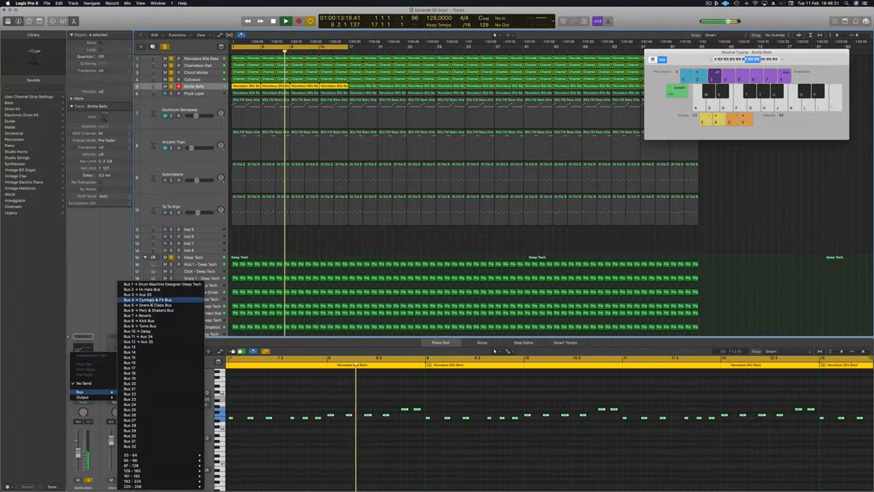
pyautogui.click(105, 311)
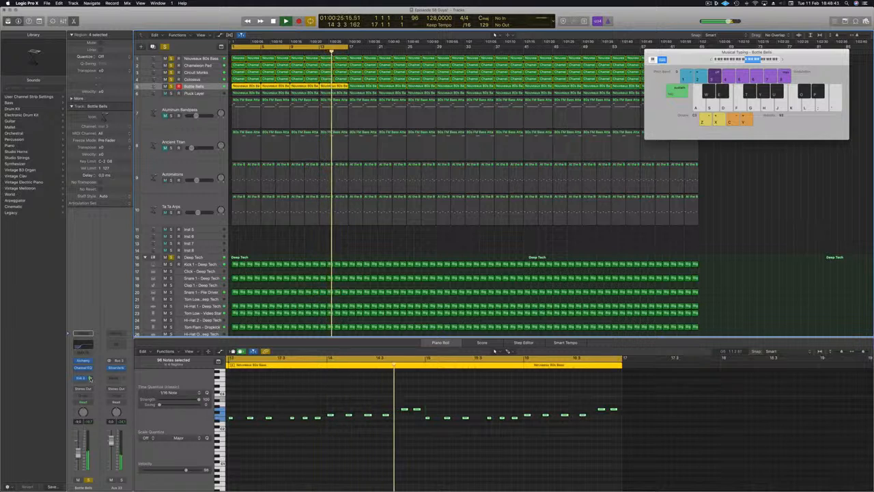
# Select the Pluck Layer track, add a Channel EQ with a low cut at about 134 Hz and move its window over the arrangement.
pyautogui.click(204, 93)
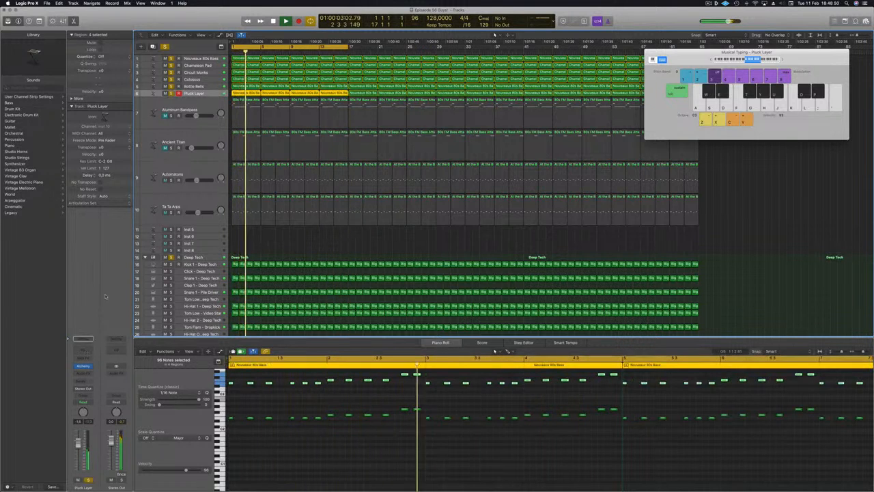
pyautogui.click(85, 351)
pyautogui.click(46, 52)
pyautogui.moveTo(53, 106); pyautogui.dragTo(178, 110)
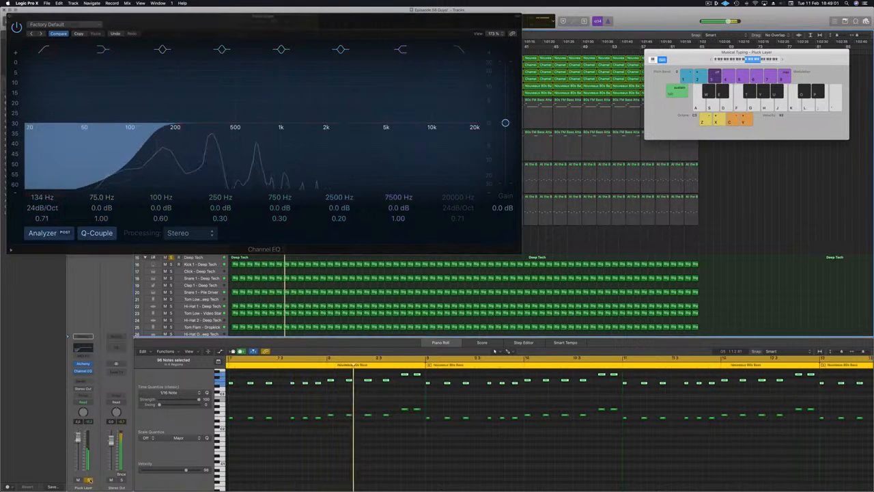
pyautogui.click(87, 376)
pyautogui.moveTo(97, 395)
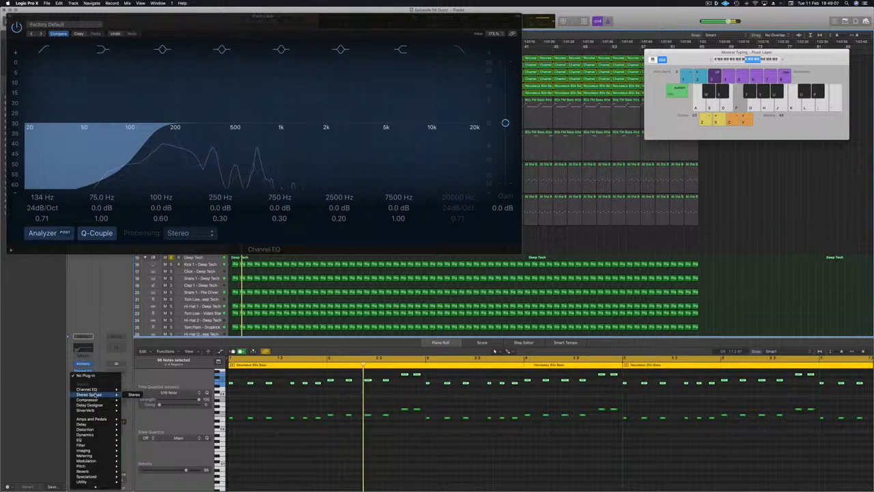
pyautogui.moveTo(308, 16); pyautogui.dragTo(407, 120)
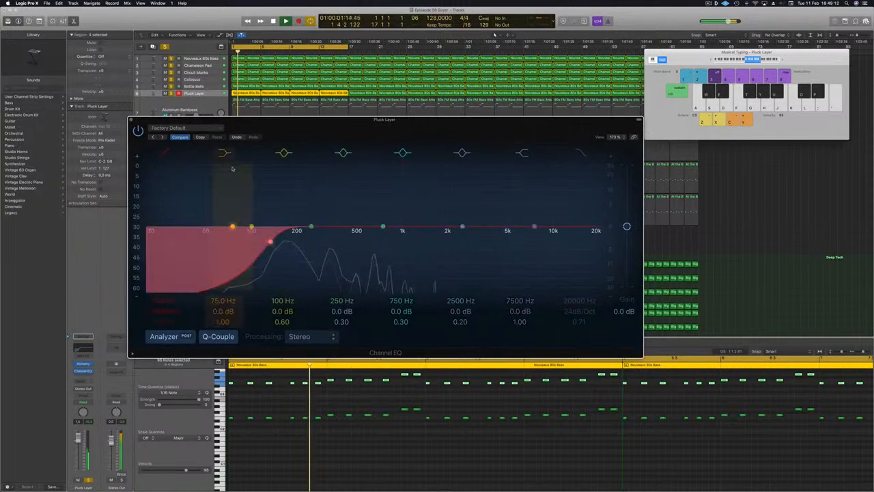
# Insert a stereo Compressor on the Pluck Layer track, compare the Vintage VCA and Classic VCA models during playback and choose Studio FET.
pyautogui.click(85, 375)
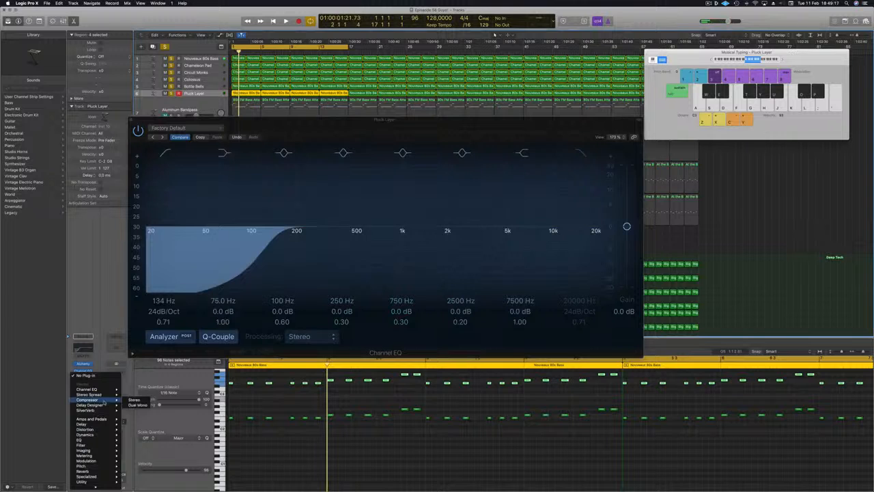
pyautogui.click(134, 399)
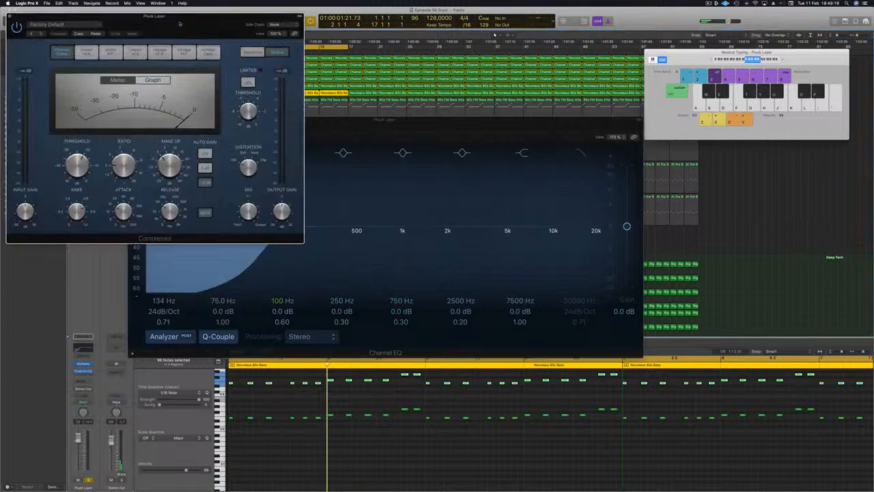
pyautogui.moveTo(179, 25); pyautogui.dragTo(459, 102)
pyautogui.press('space')
pyautogui.click(425, 129)
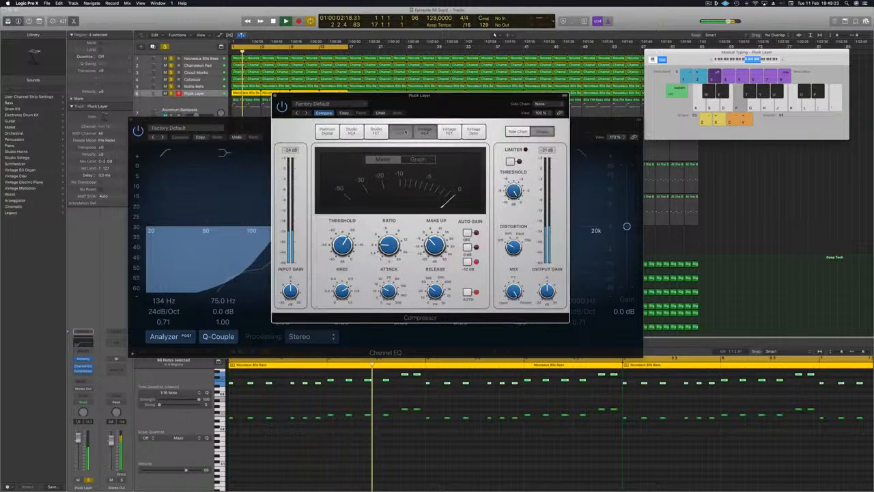
pyautogui.click(403, 131)
pyautogui.click(377, 132)
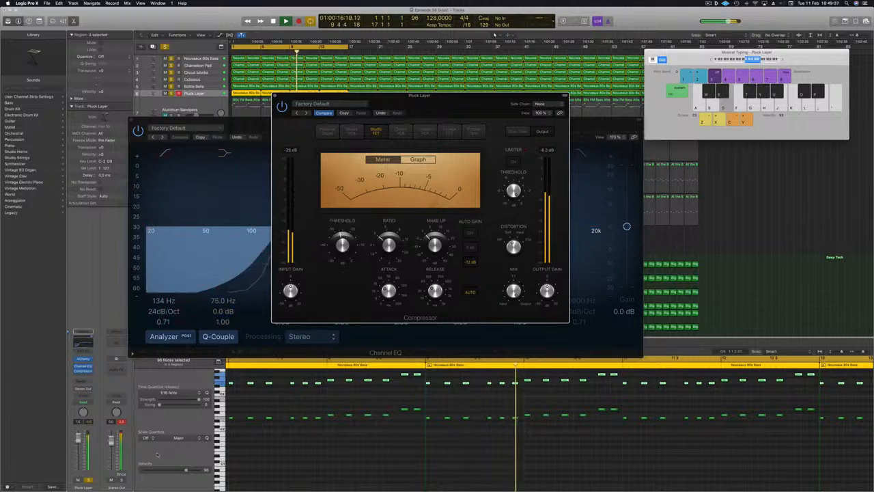
# Lower the Pluck Layer volume and add a -4.5 dB dip at 2600 Hz and a 36 dB/Oct high cut at 1140 Hz to its EQ.
pyautogui.moveTo(78, 439); pyautogui.dragTo(78, 452)
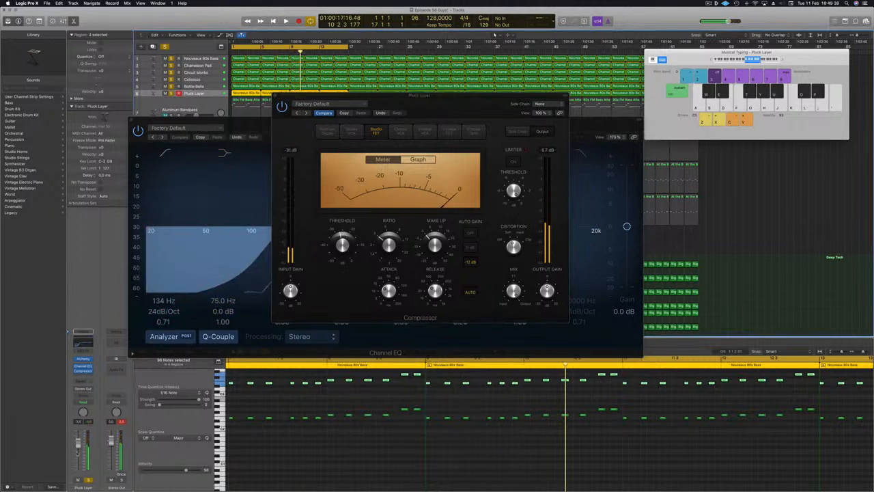
pyautogui.press('Return')
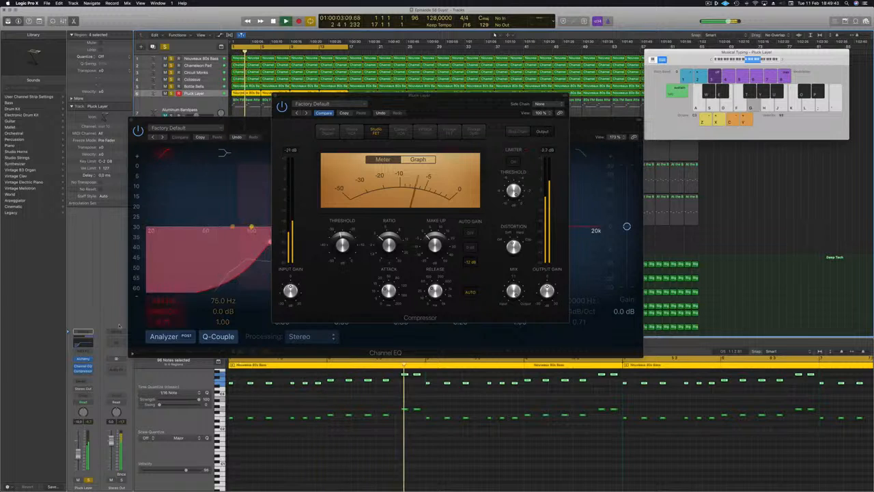
pyautogui.click(239, 196)
pyautogui.moveTo(448, 230); pyautogui.dragTo(464, 246)
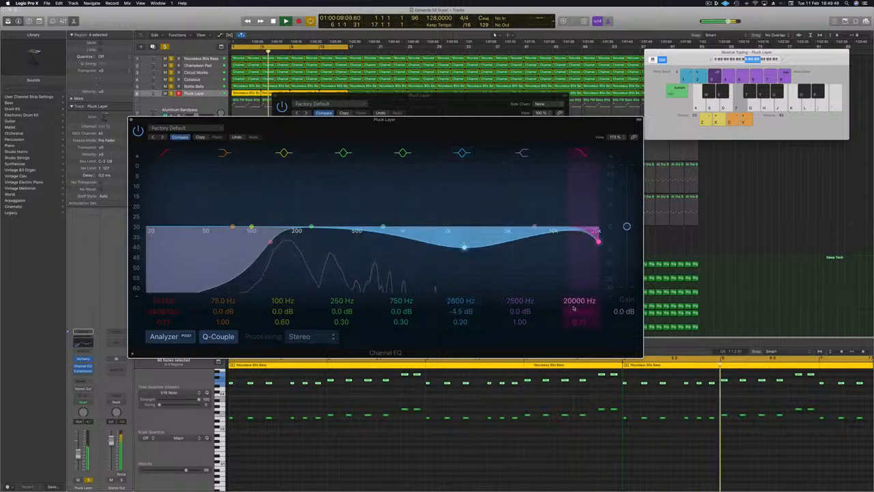
pyautogui.moveTo(573, 311); pyautogui.dragTo(577, 356)
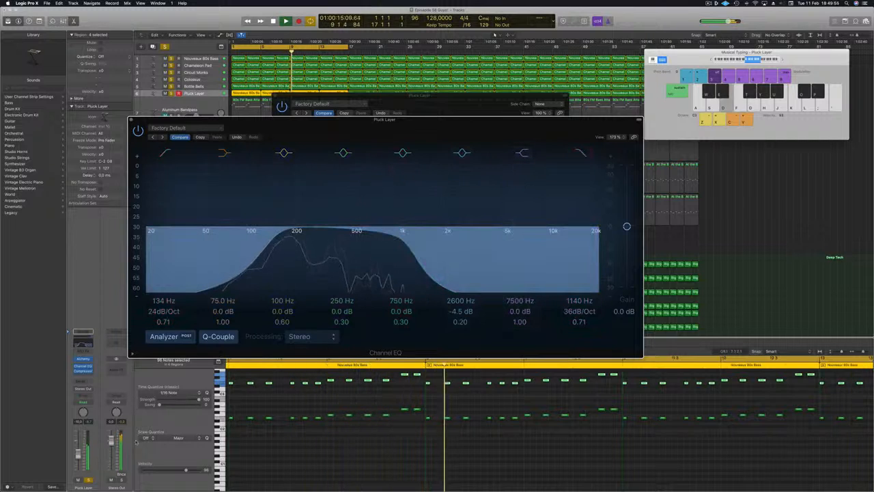
# Fine-tune the Pluck Layer volume to about -12.4 dB and close its Channel EQ and Compressor windows.
pyautogui.moveTo(79, 457); pyautogui.dragTo(80, 454)
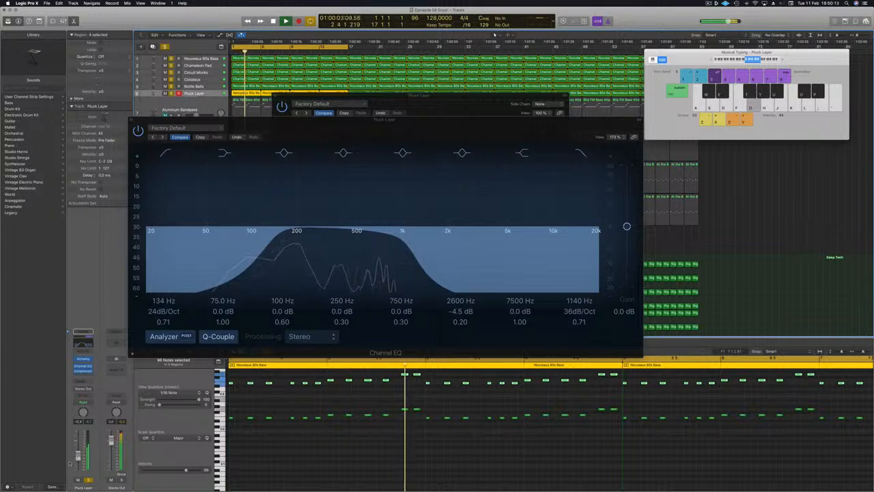
pyautogui.click(131, 121)
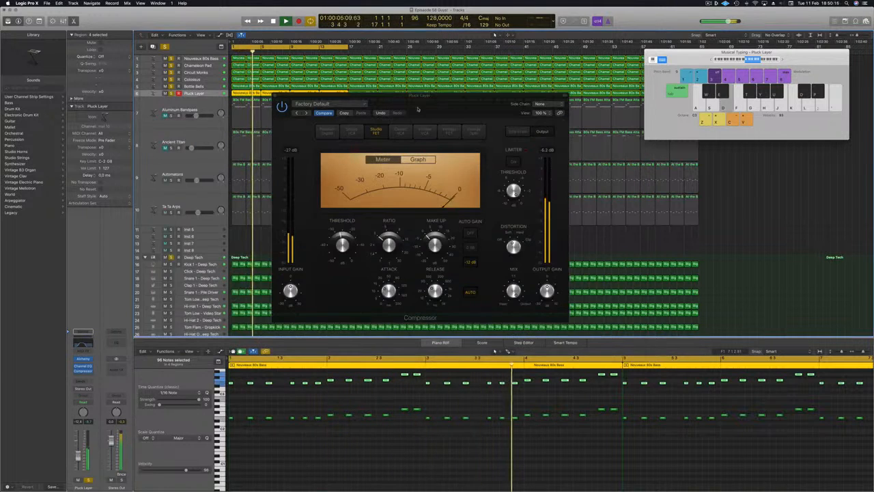
pyautogui.moveTo(417, 103); pyautogui.dragTo(442, 108)
pyautogui.click(300, 101)
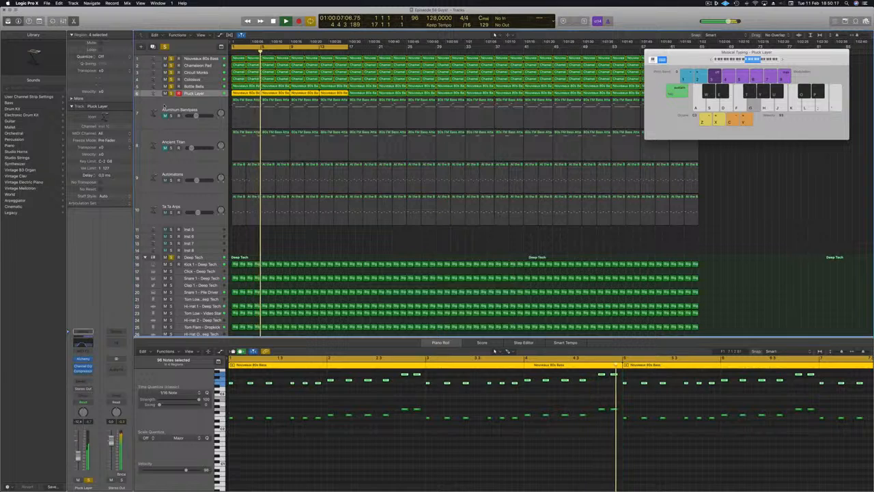
# Select and solo the Aluminum Bandpass track, add a Channel EQ with a 24 dB/Oct low cut at 215 Hz and close the EQ.
pyautogui.click(170, 111)
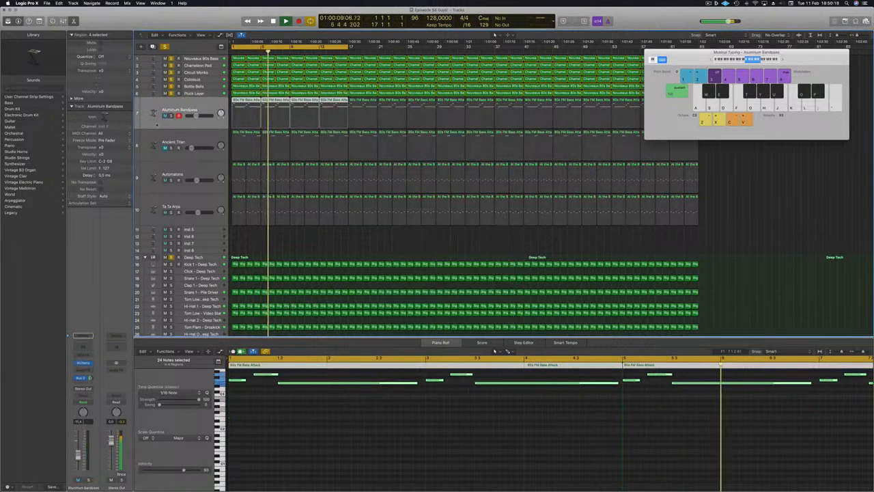
pyautogui.click(171, 116)
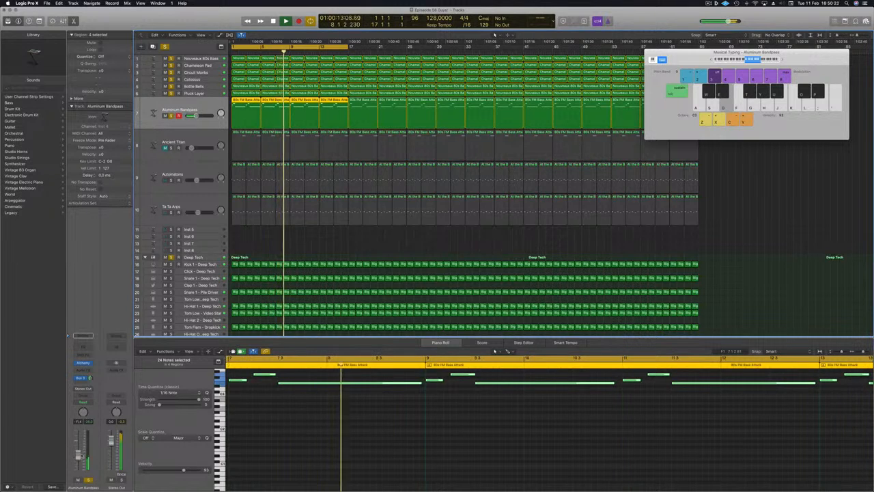
pyautogui.click(83, 335)
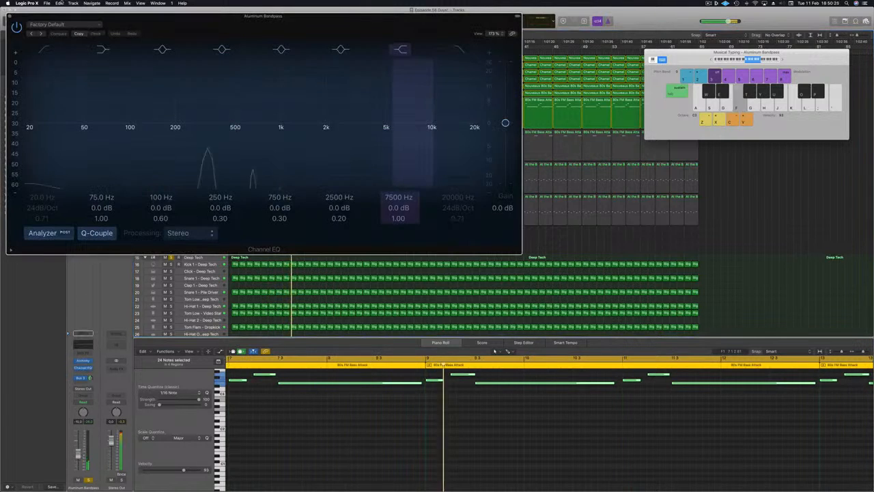
pyautogui.click(42, 50)
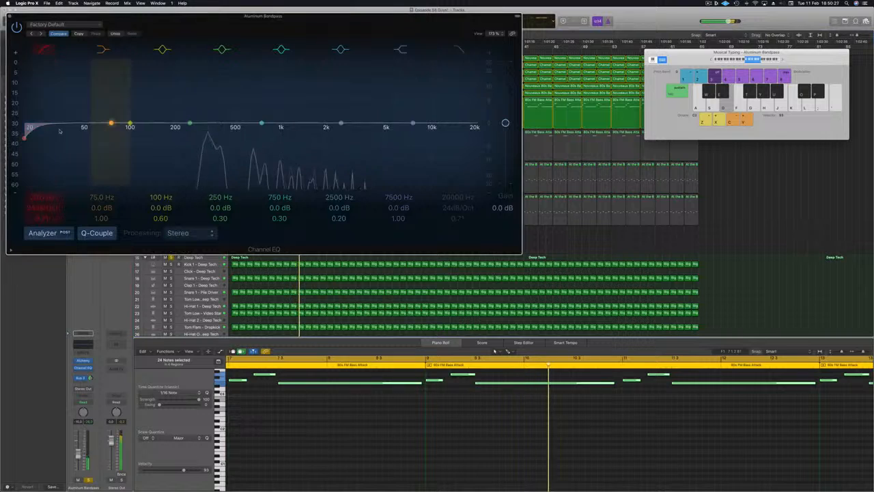
pyautogui.moveTo(41, 138); pyautogui.dragTo(205, 140)
pyautogui.click(10, 16)
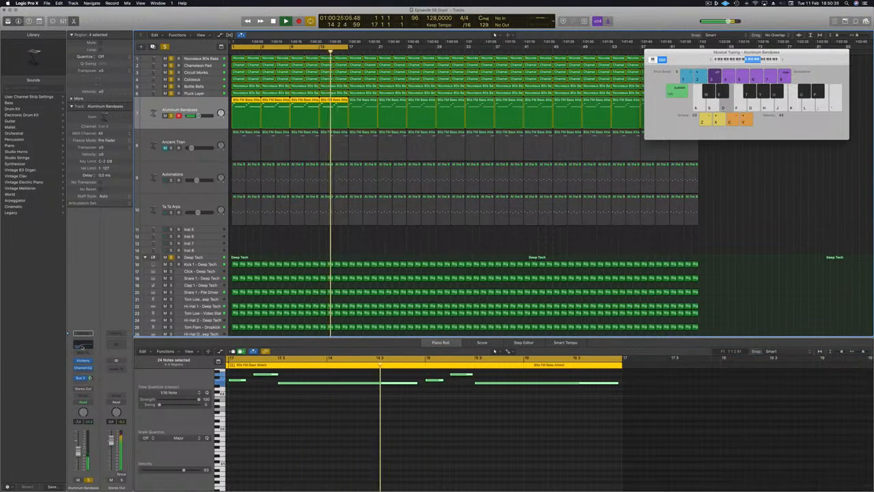
# Reopen the Aluminum Bandpass EQ, add a +3.0 dB high shelf at 3050 Hz, raise the low cut frequency and close the EQ.
pyautogui.click(84, 347)
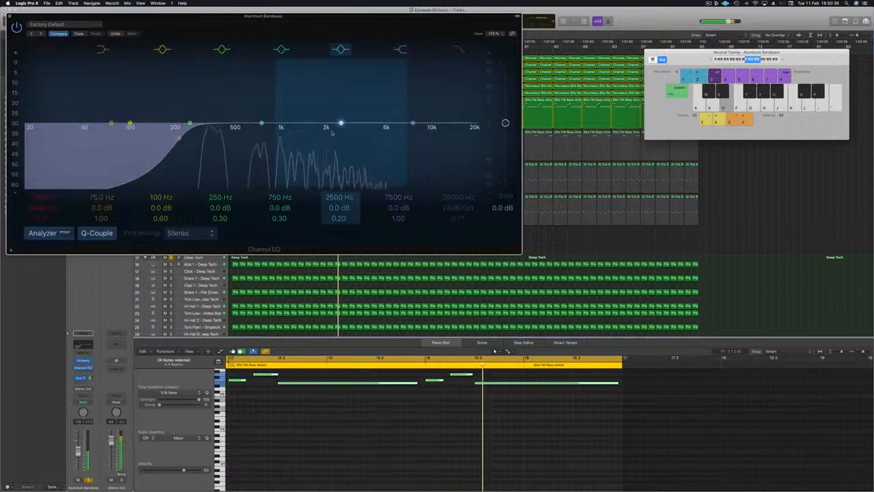
pyautogui.moveTo(340, 124)
pyautogui.mouseDown()
pyautogui.moveTo(411, 115)
pyautogui.moveTo(329, 115)
pyautogui.moveTo(354, 114)
pyautogui.mouseUp()
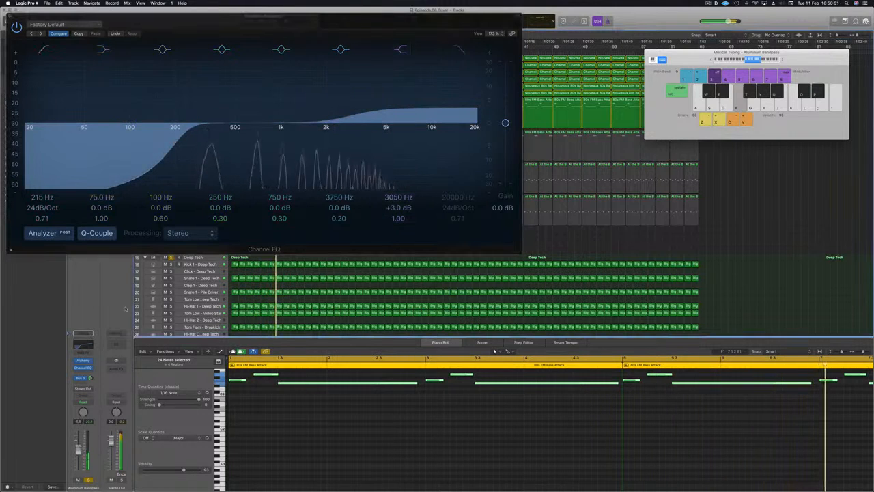
pyautogui.moveTo(326, 20); pyautogui.dragTo(531, 65)
pyautogui.moveTo(387, 180)
pyautogui.mouseDown()
pyautogui.moveTo(453, 181)
pyautogui.moveTo(421, 187)
pyautogui.mouseUp()
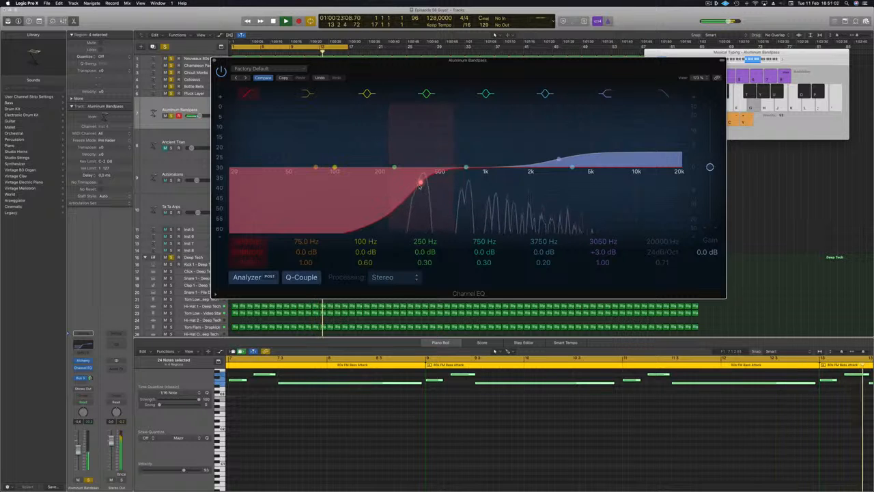
pyautogui.click(215, 61)
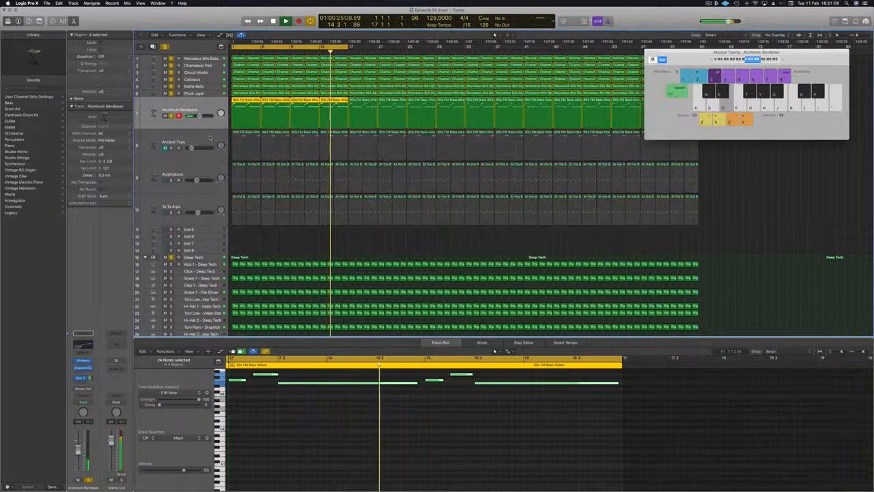
# Select and solo the Ancient Titan track, add a Channel EQ with a 24 dB/Oct low cut at 500 Hz and close the EQ.
pyautogui.press('Down')
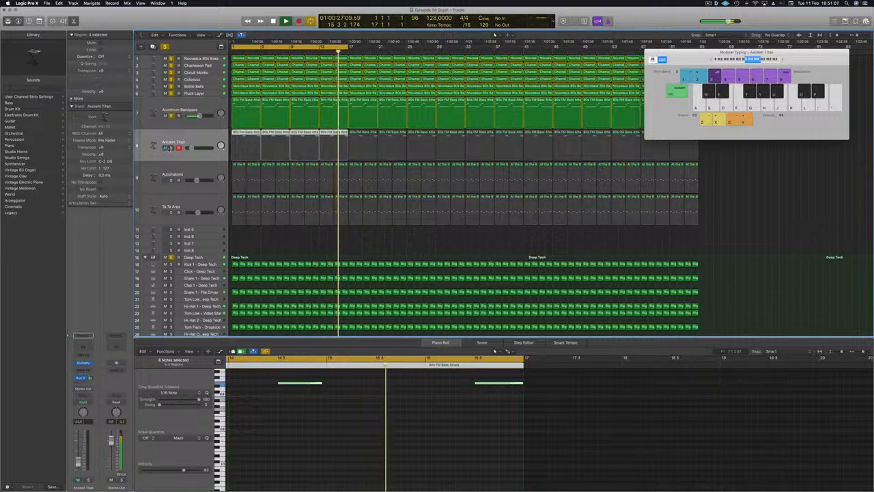
pyautogui.click(171, 149)
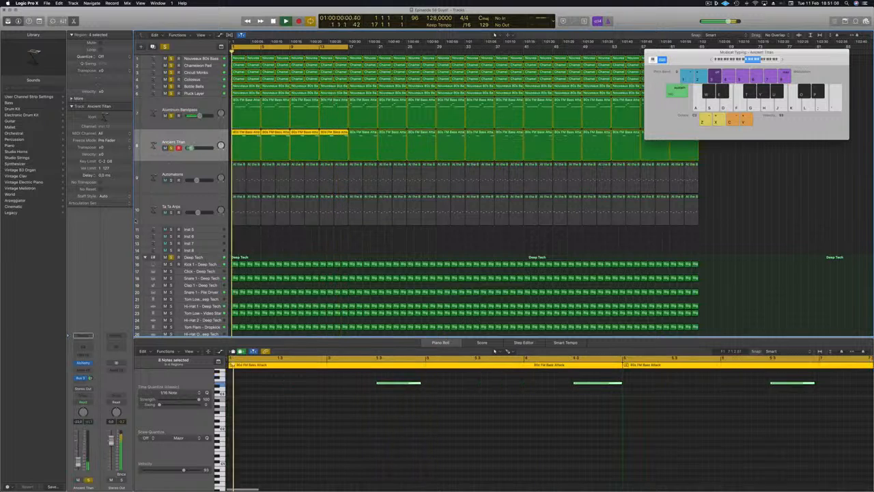
pyautogui.click(82, 347)
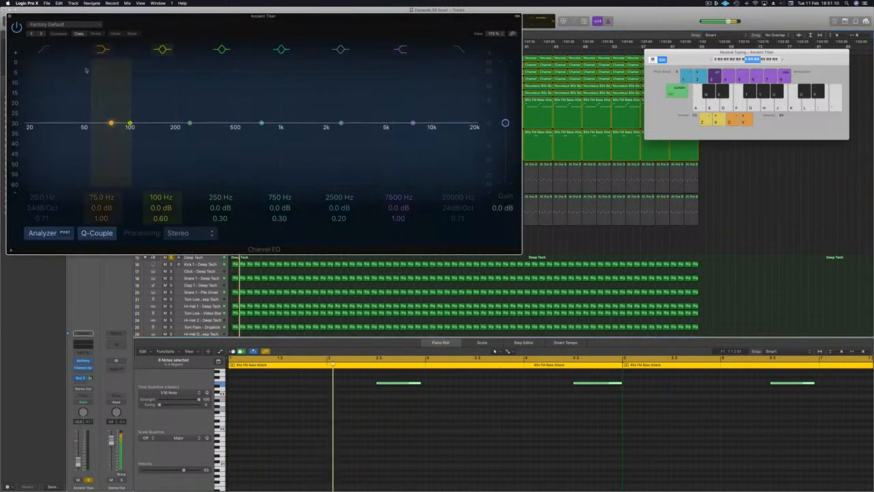
pyautogui.click(45, 50)
pyautogui.moveTo(52, 128); pyautogui.dragTo(228, 139)
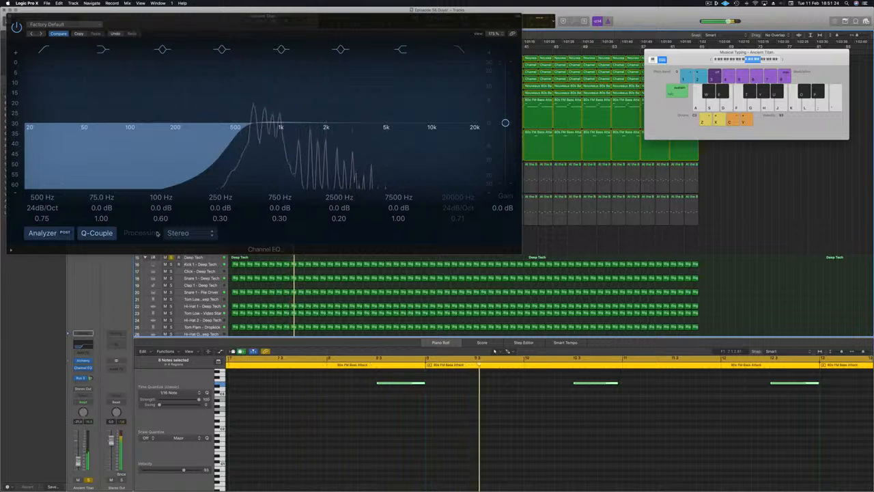
pyautogui.click(11, 17)
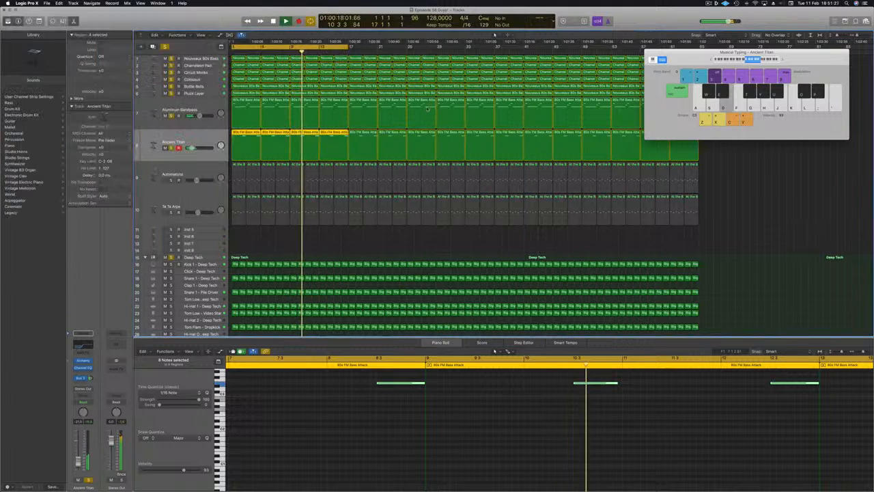
# Solo and select the Automations track, add a Channel EQ with a 24 dB/Oct low cut at 310 Hz and close the EQ.
pyautogui.click(171, 181)
pyautogui.click(157, 182)
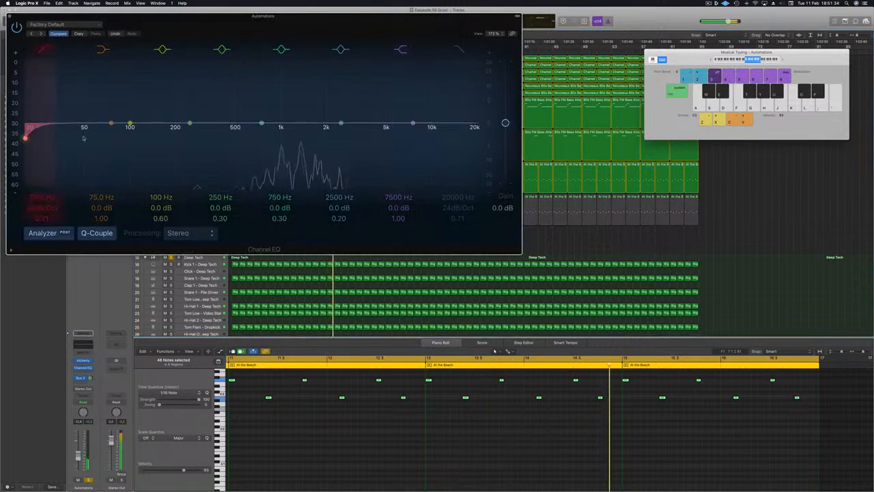
pyautogui.moveTo(84, 138); pyautogui.dragTo(204, 138)
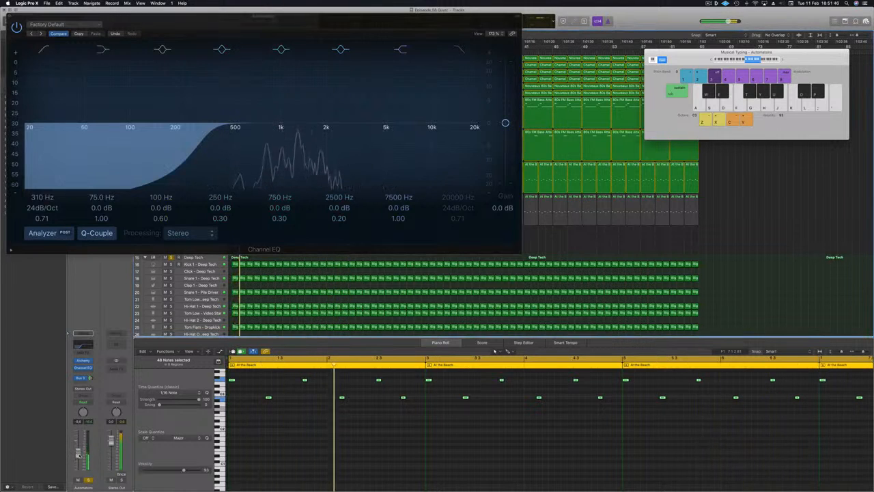
pyautogui.click(8, 17)
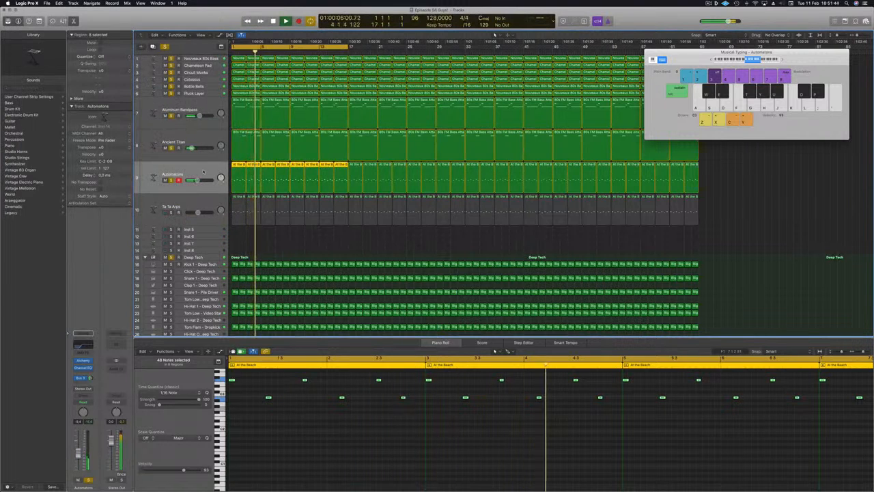
# Solo and select the Ta Ta Arps track, and clear the solo on all tracks.
pyautogui.click(171, 212)
pyautogui.click(171, 206)
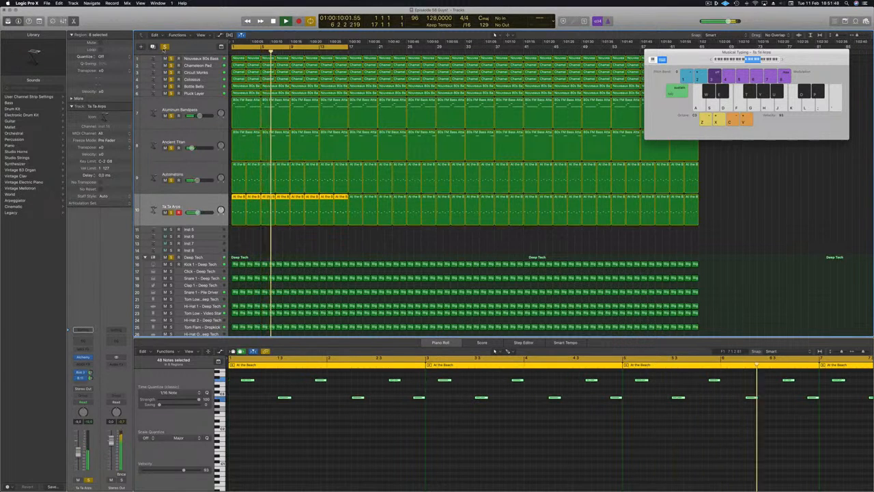
pyautogui.click(164, 47)
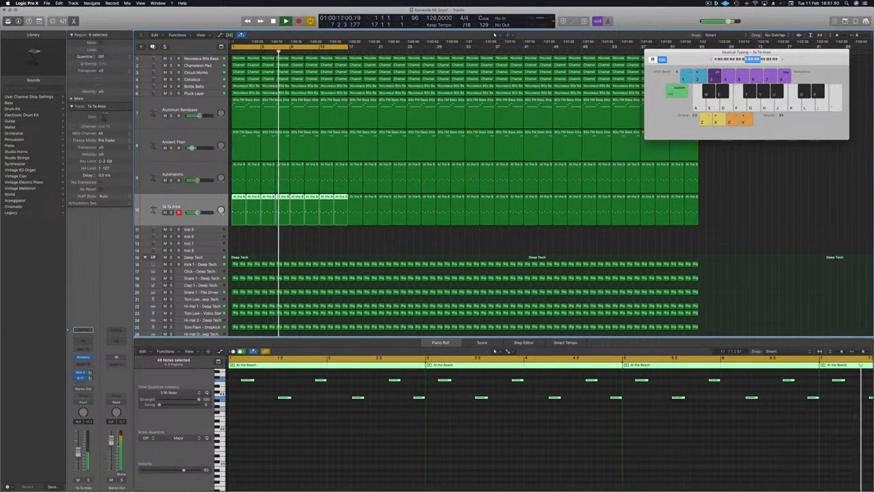
# Add a Channel EQ with a low cut at about 200 Hz to the Ta Ta Arps track and close the EQ.
pyautogui.click(83, 341)
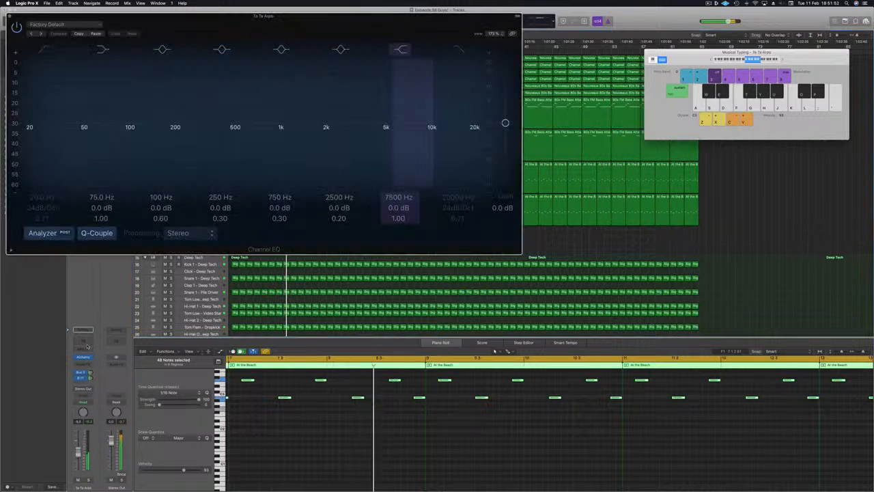
pyautogui.moveTo(107, 121); pyautogui.dragTo(175, 138)
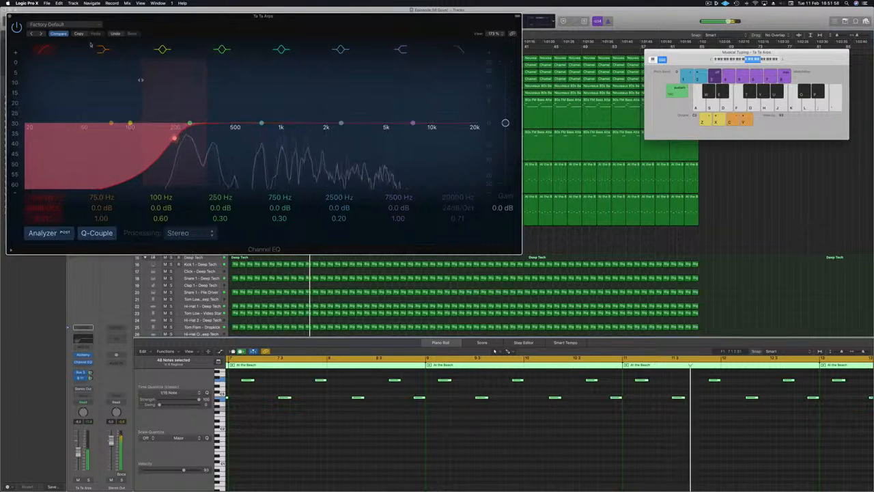
pyautogui.click(10, 16)
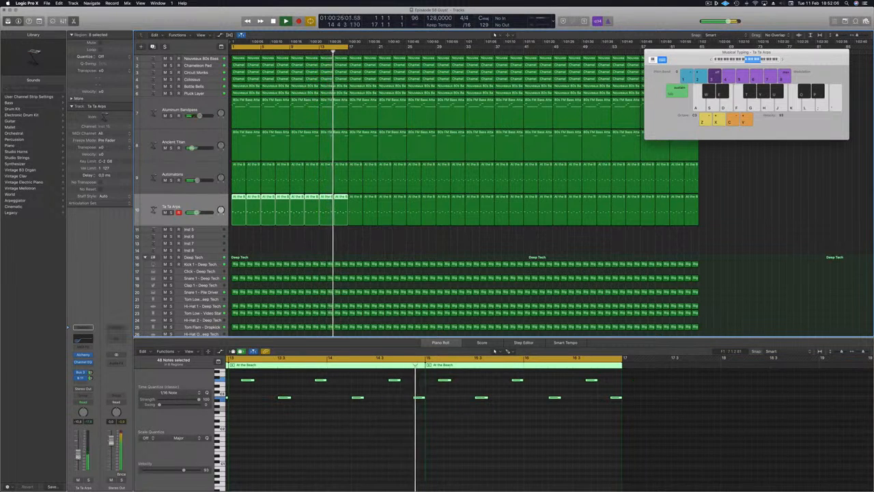
# Deselect the regions, restart playback from the beginning and hide the Musical Typing keyboard.
pyautogui.click(334, 249)
pyautogui.press('Return')
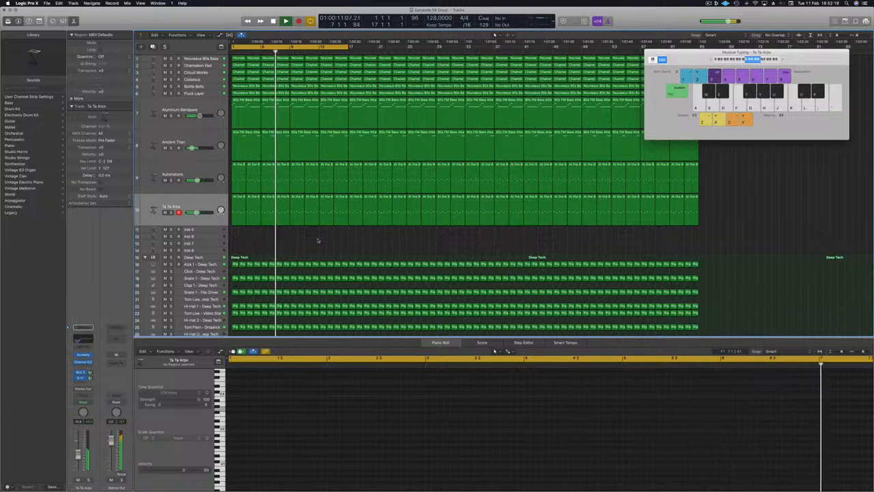
pyautogui.press('super+k')
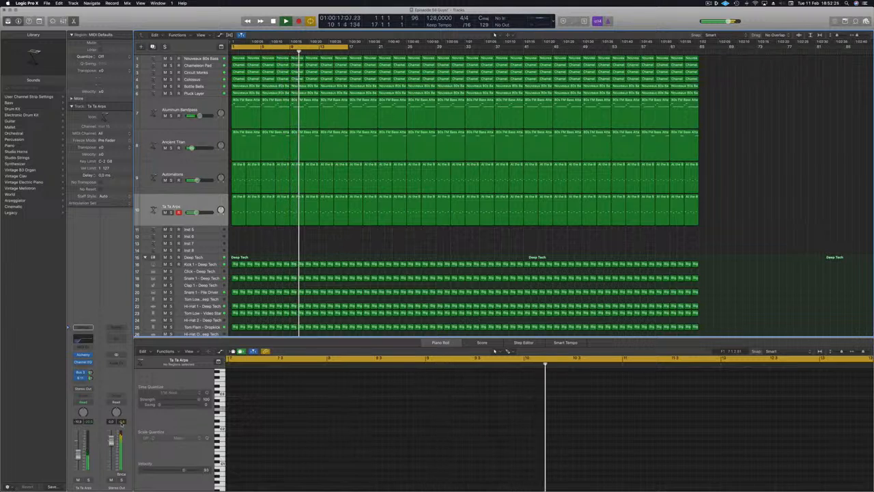
# Insert a stereo MultiMeter metering plug-in on the Stereo Out channel strip.
pyautogui.click(116, 363)
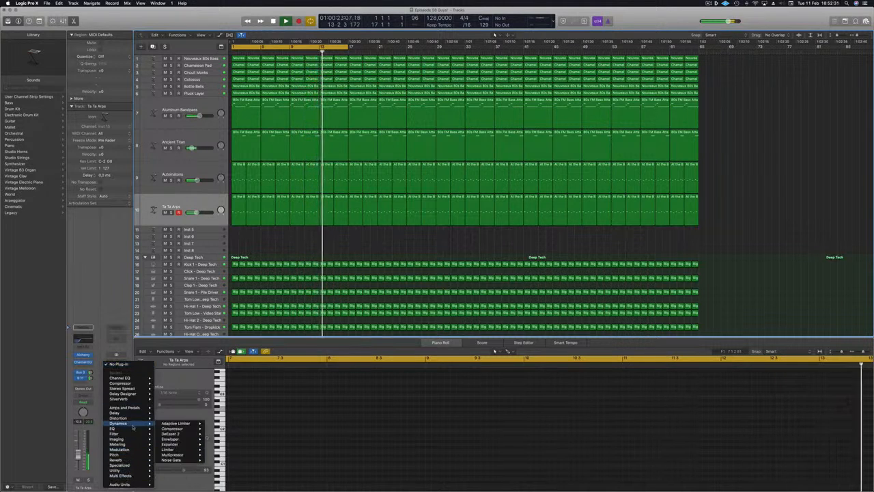
pyautogui.moveTo(136, 452)
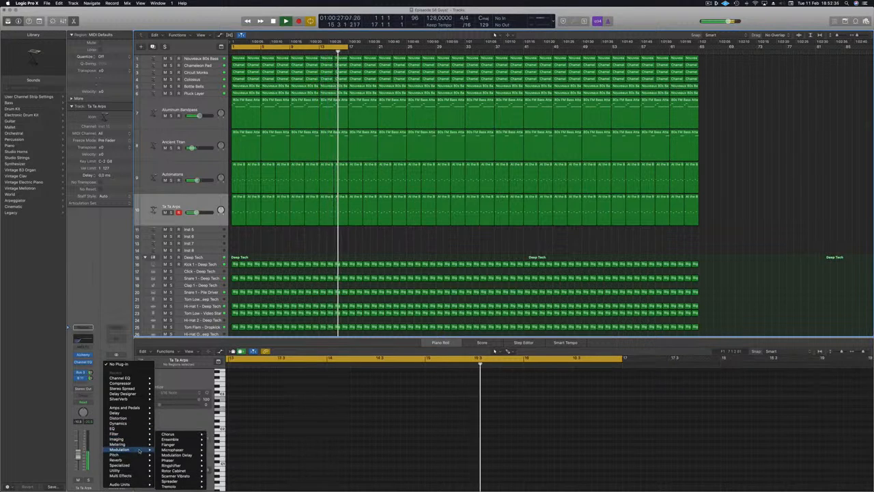
pyautogui.moveTo(135, 477)
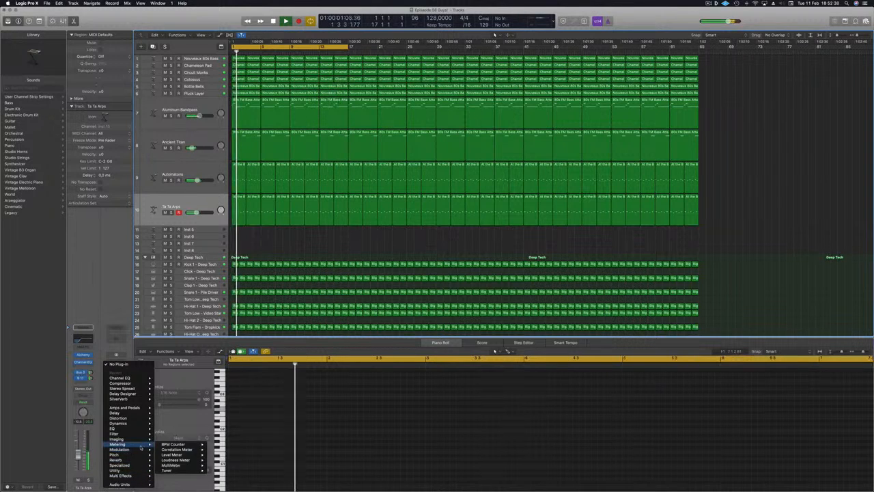
pyautogui.moveTo(176, 466)
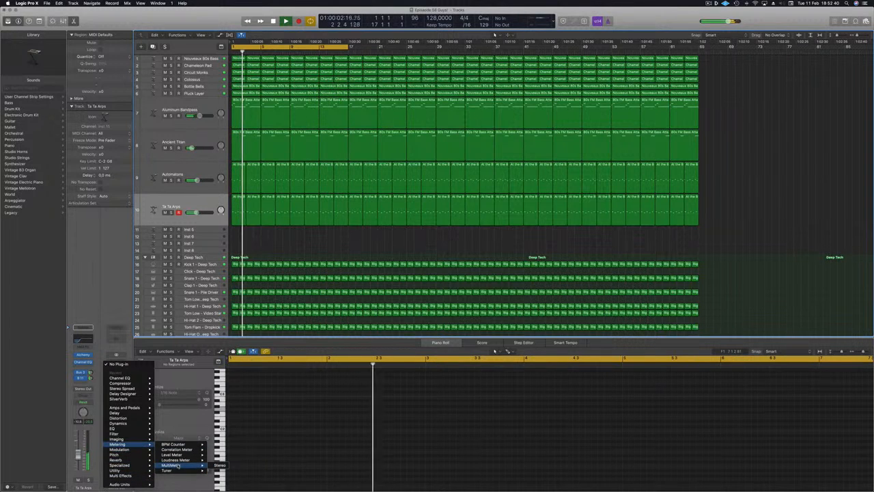
pyautogui.click(220, 465)
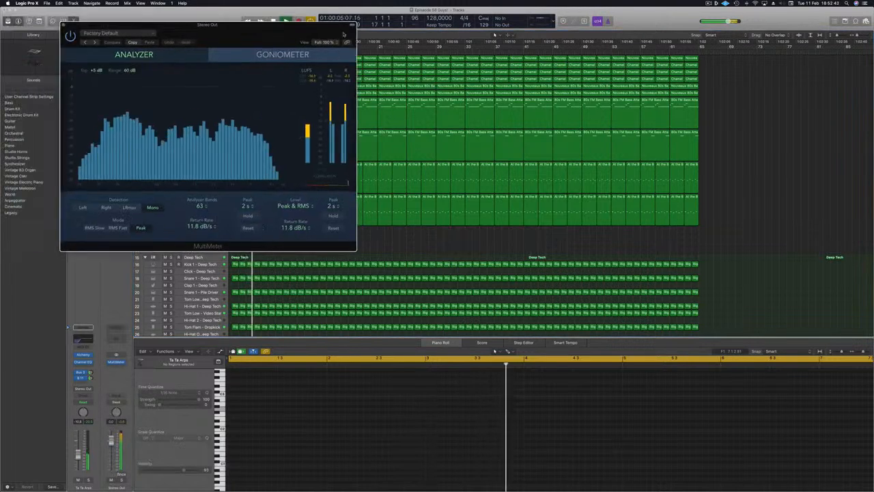
# Move the MultiMeter window over the later bars, clear of the track headers, then return focus to the tracks area and stop playback.
pyautogui.moveTo(263, 32); pyautogui.dragTo(617, 69)
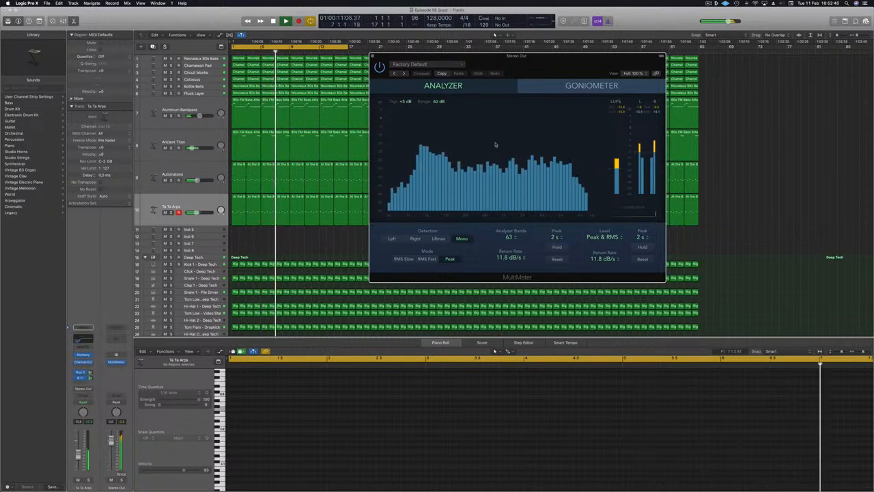
pyautogui.moveTo(461, 87); pyautogui.dragTo(516, 82)
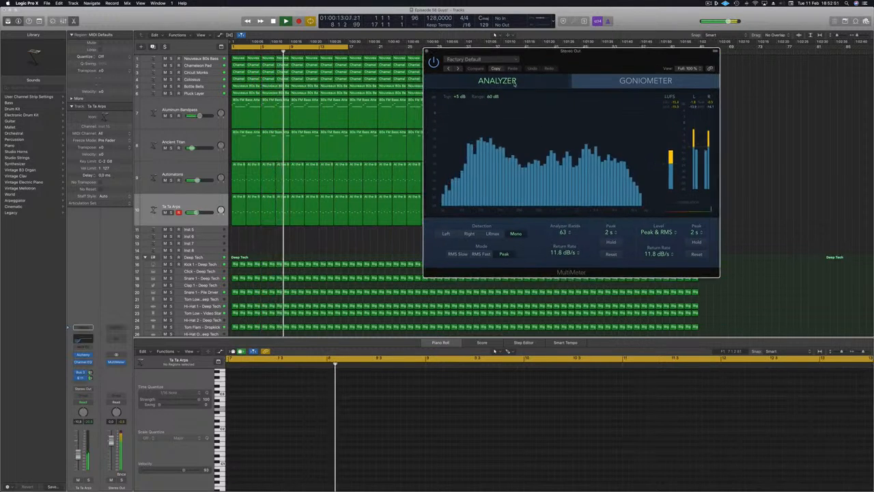
pyautogui.moveTo(614, 73); pyautogui.dragTo(626, 90)
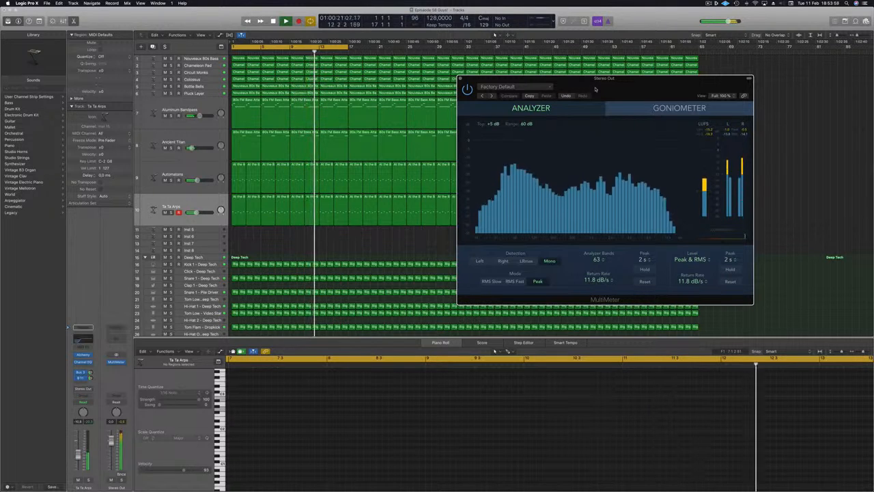
pyautogui.click(366, 255)
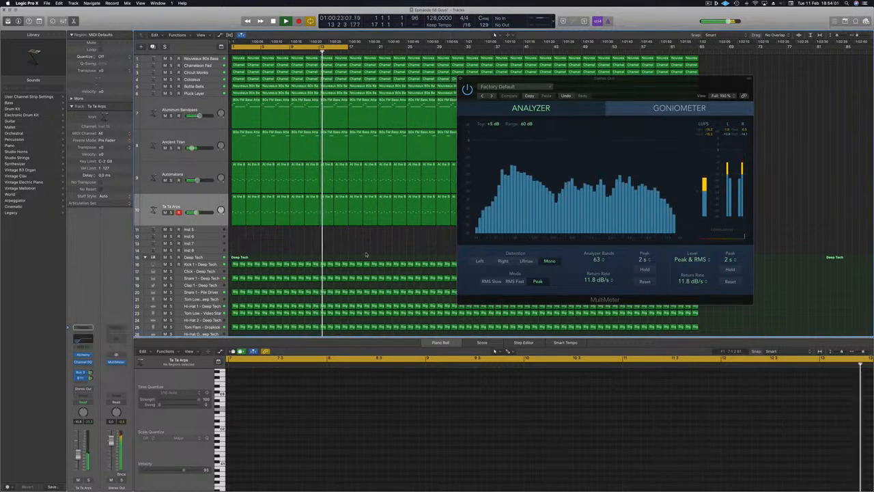
pyautogui.click(716, 4)
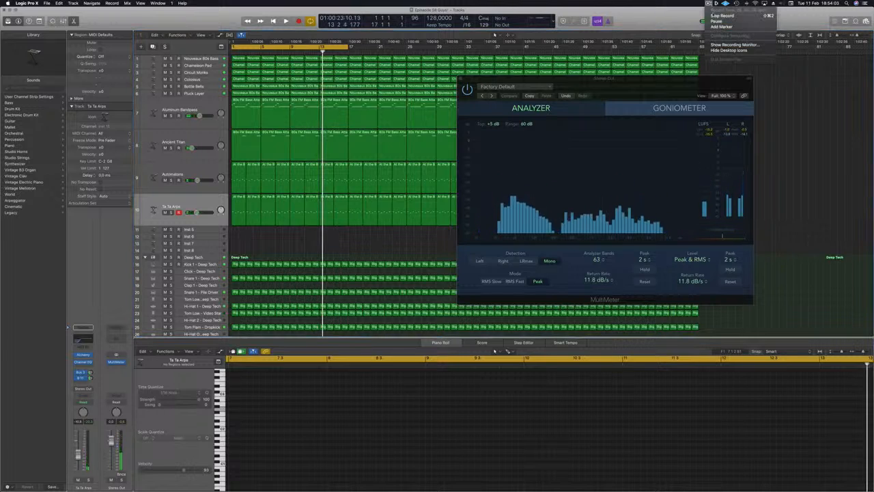
pyautogui.click(713, 15)
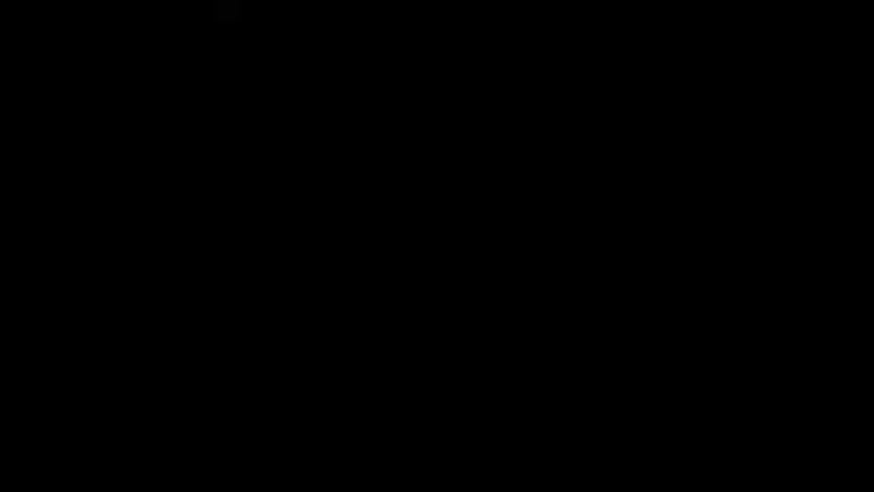